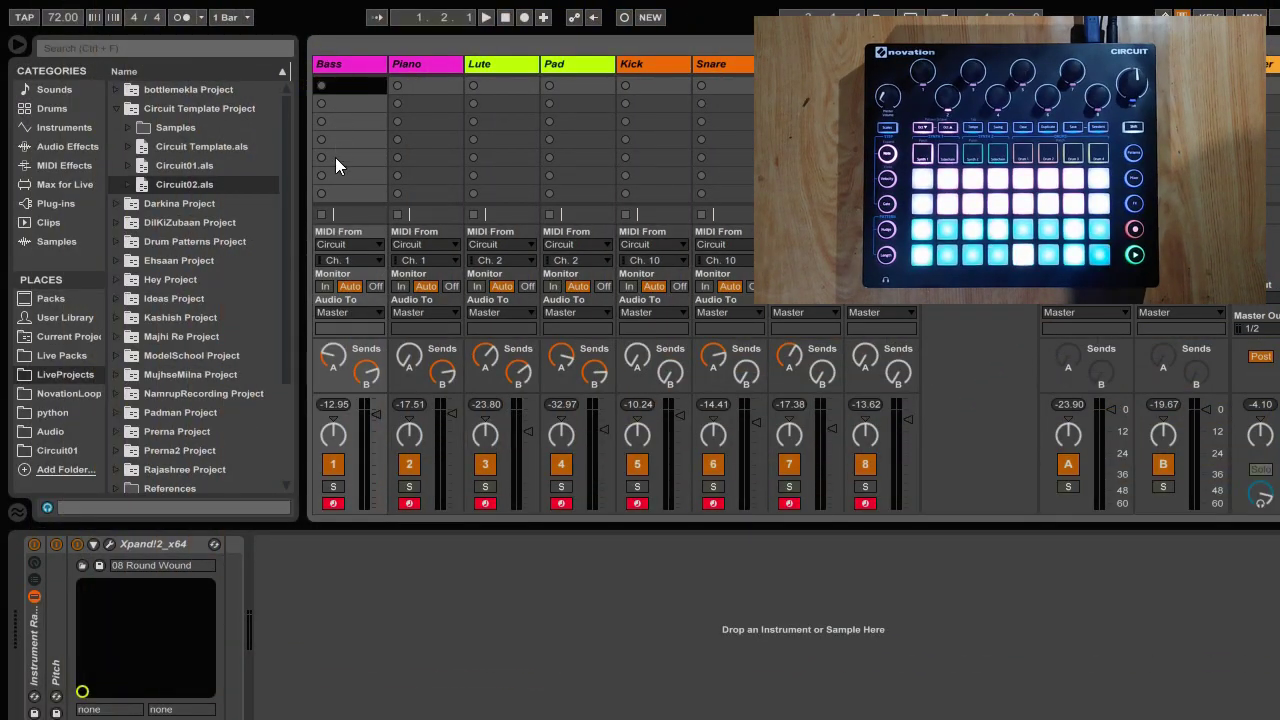
Click through the tracks' settings in the new set's I/O area
left_click(321, 215)
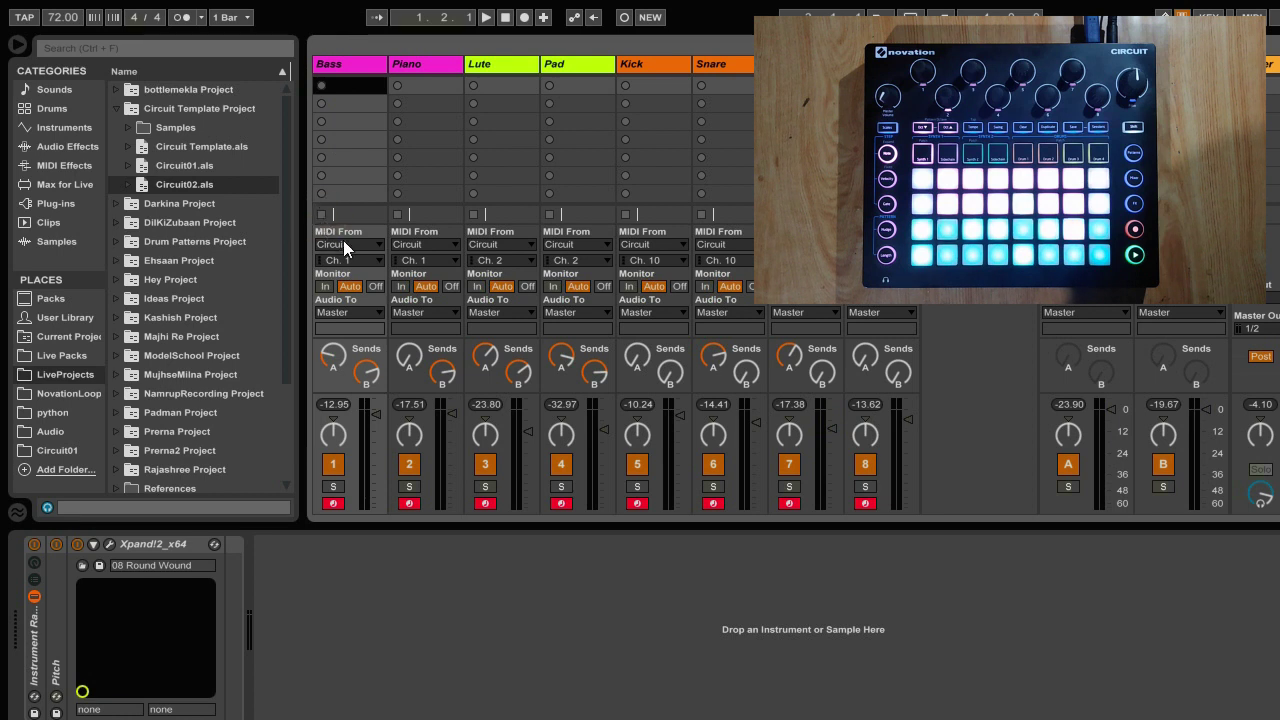
left_click(343, 243)
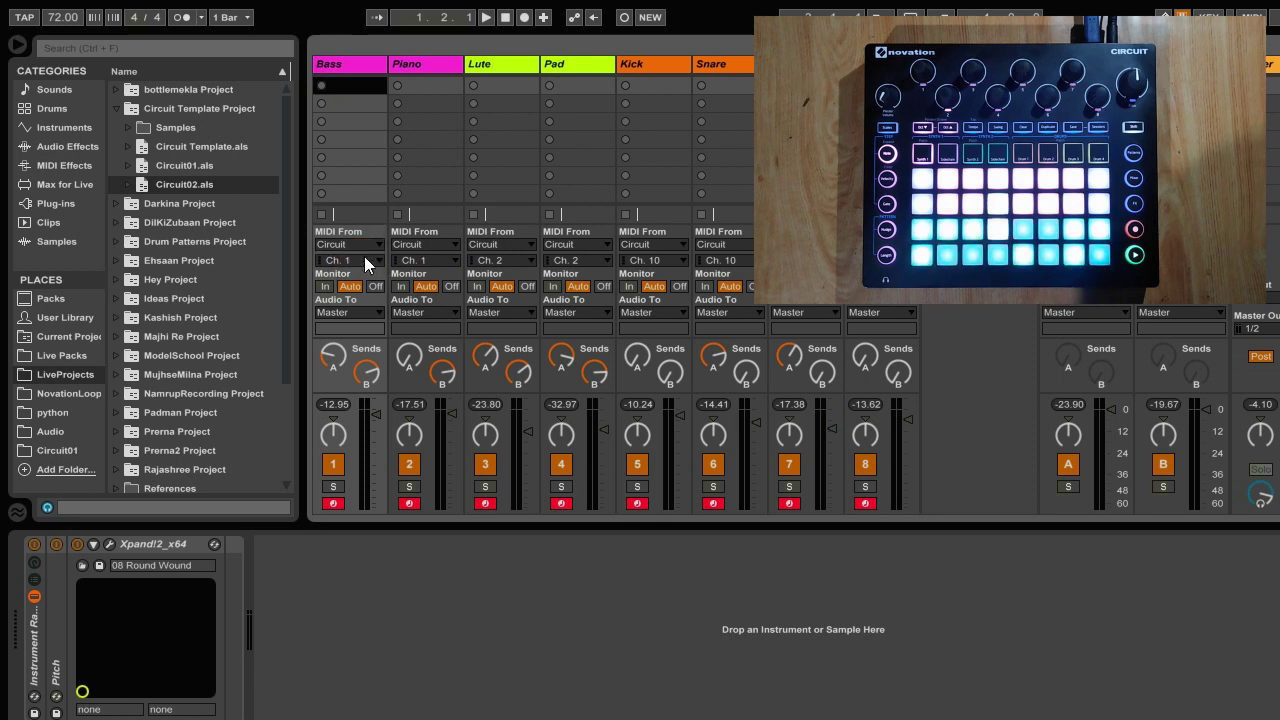
left_click(423, 262)
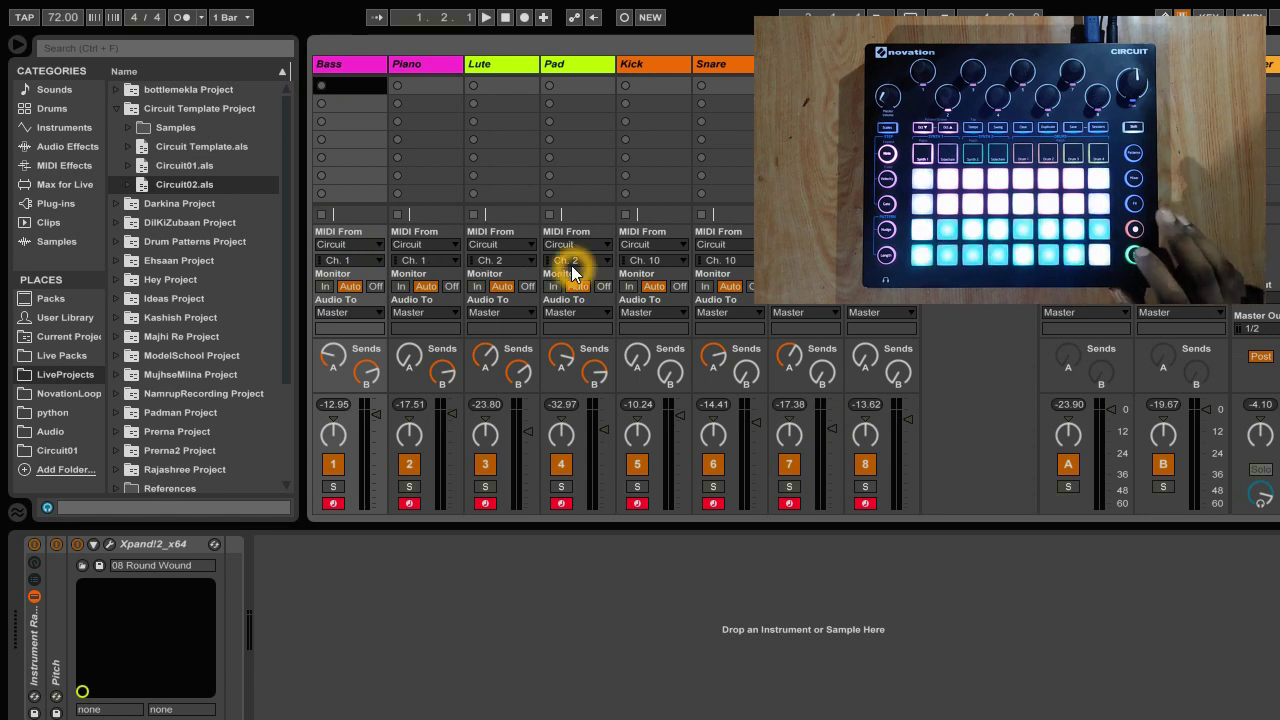
left_click(489, 270)
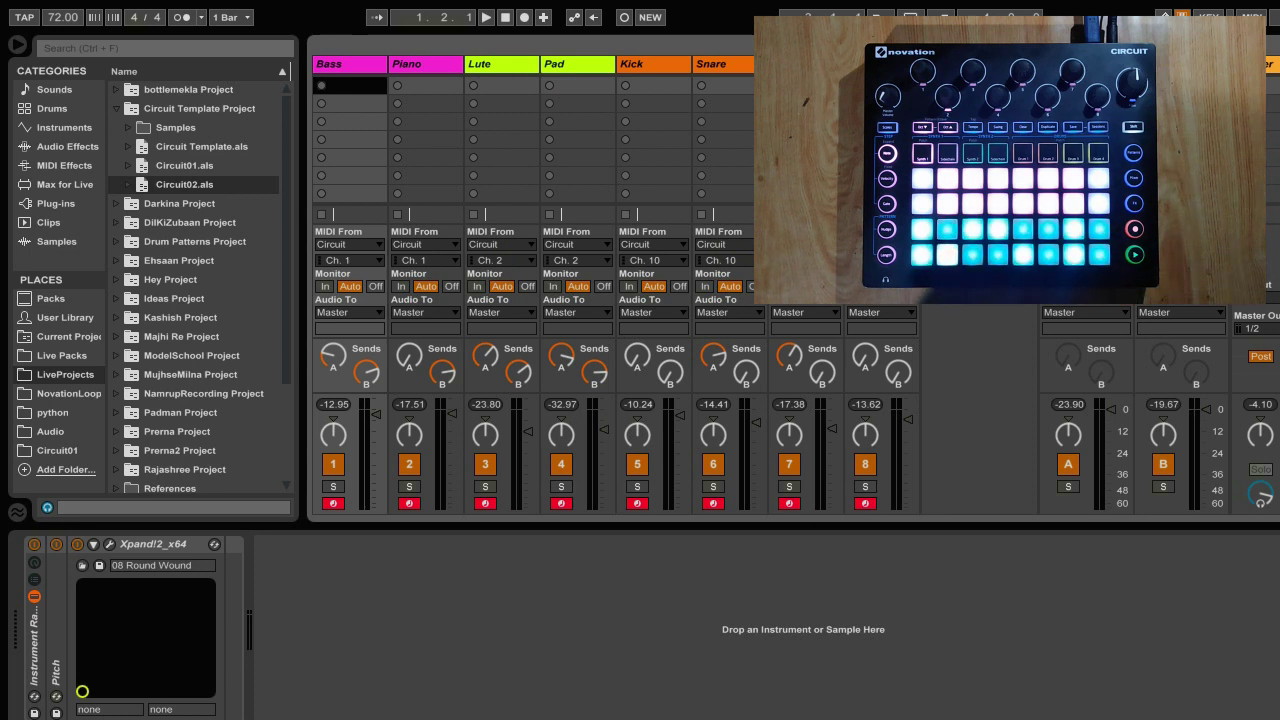
left_click(694, 266)
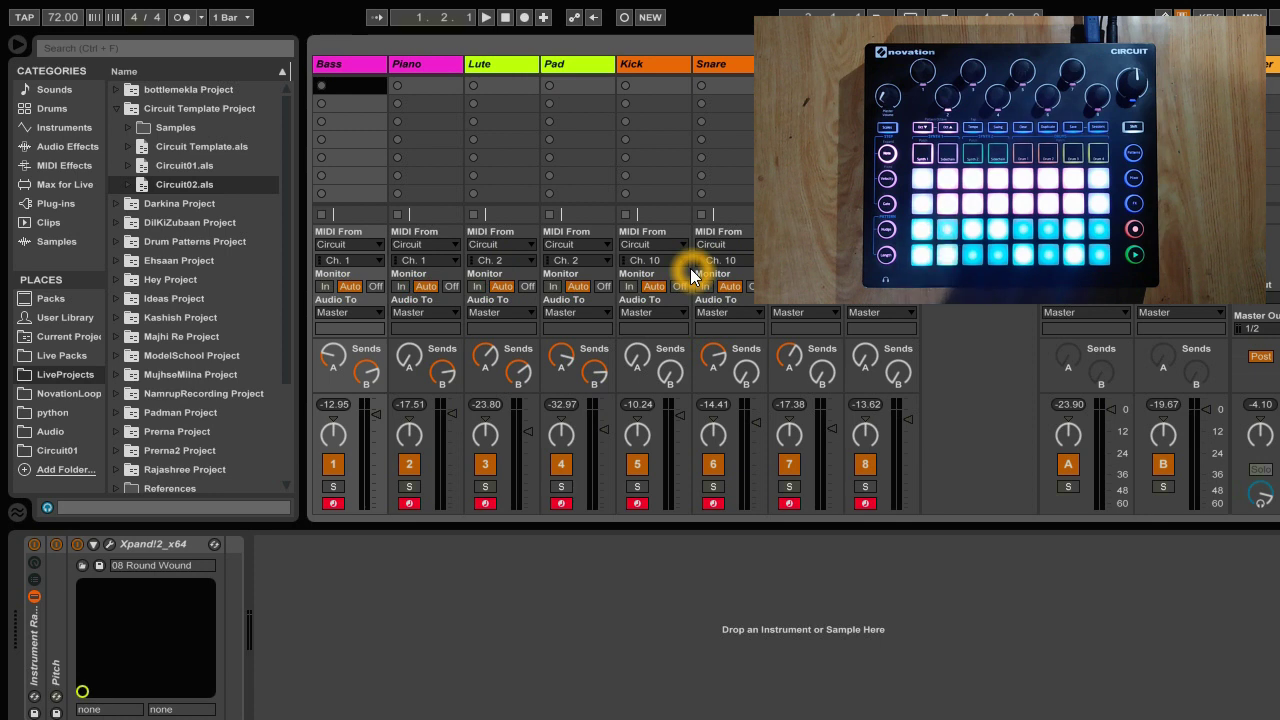
left_click(646, 272)
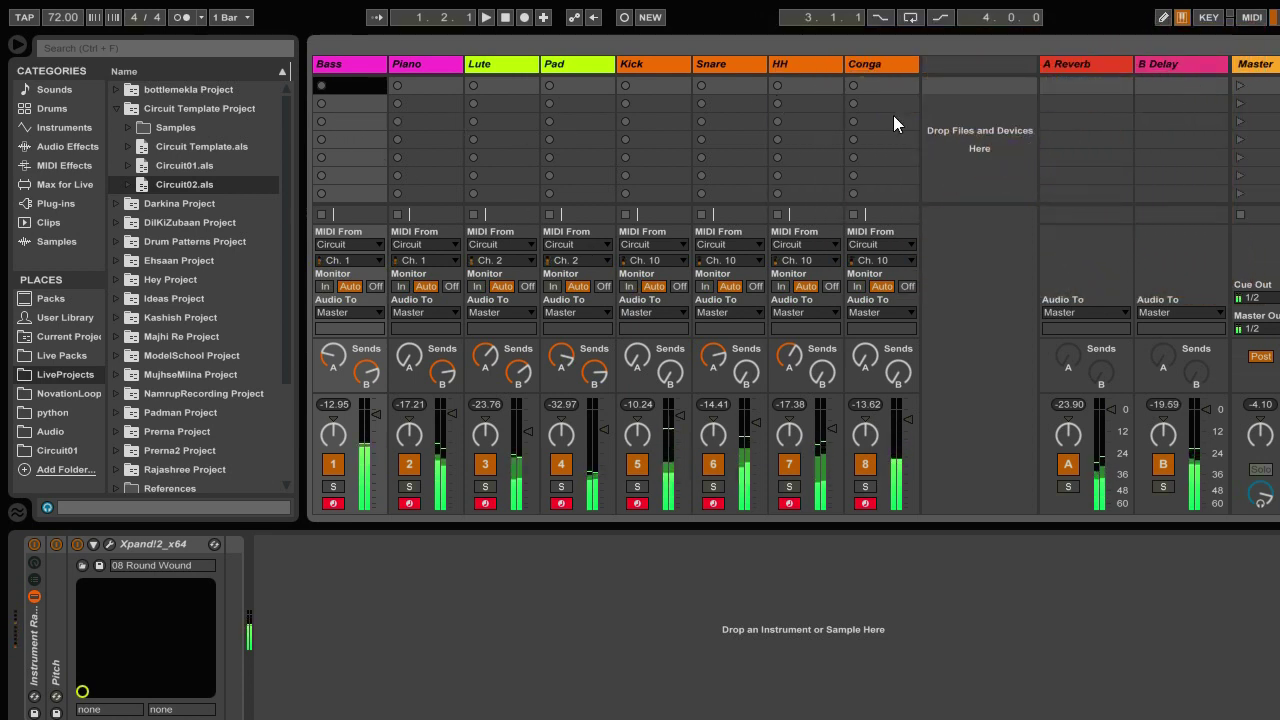
left_click(418, 262)
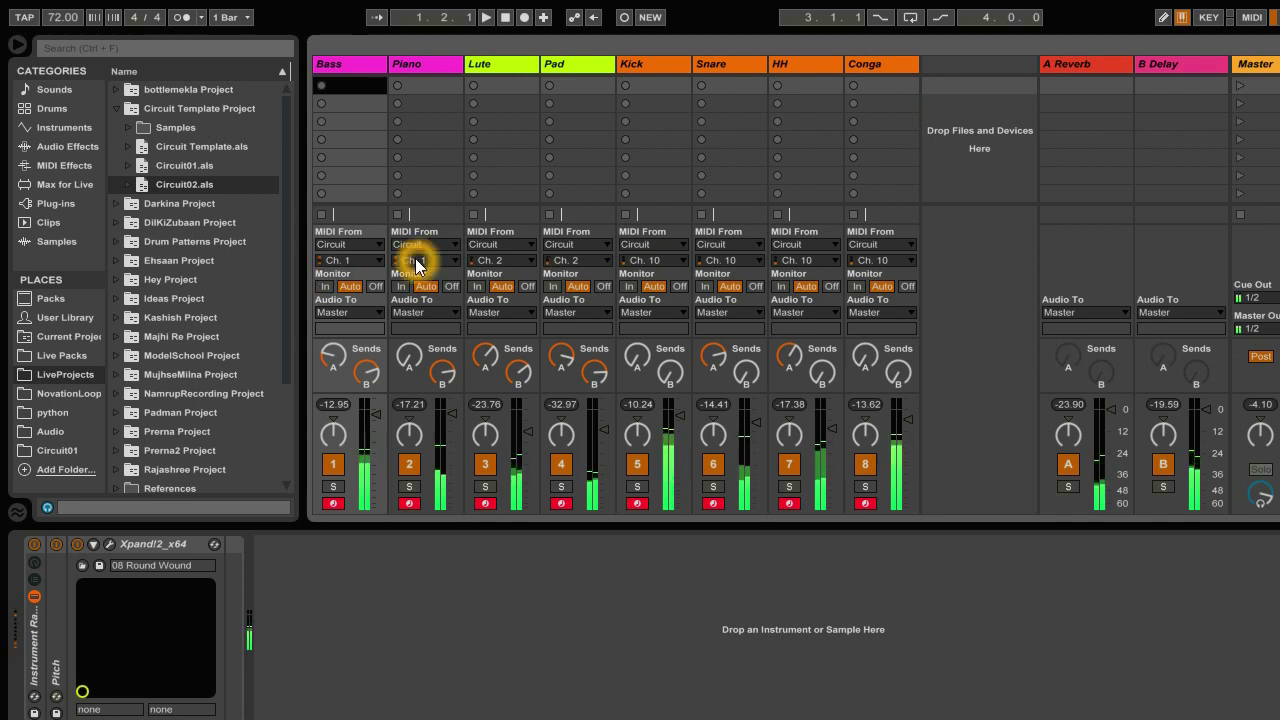
left_click(489, 265)
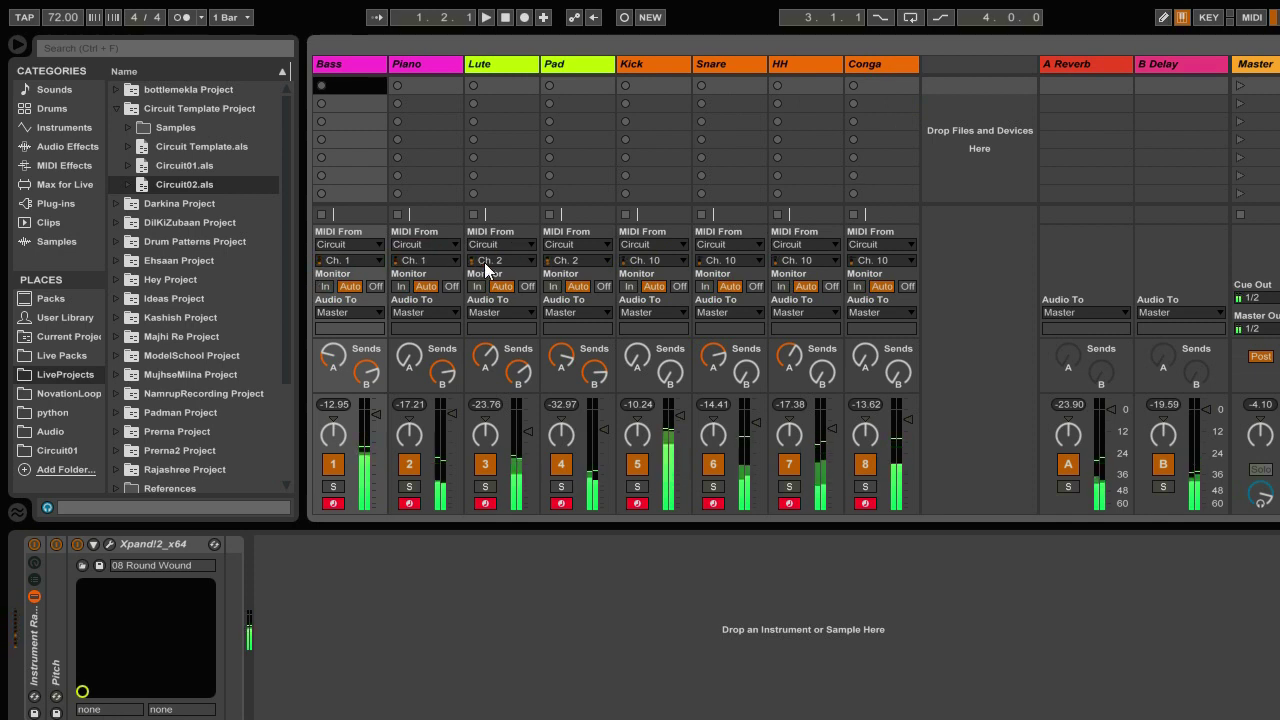
left_click(575, 270)
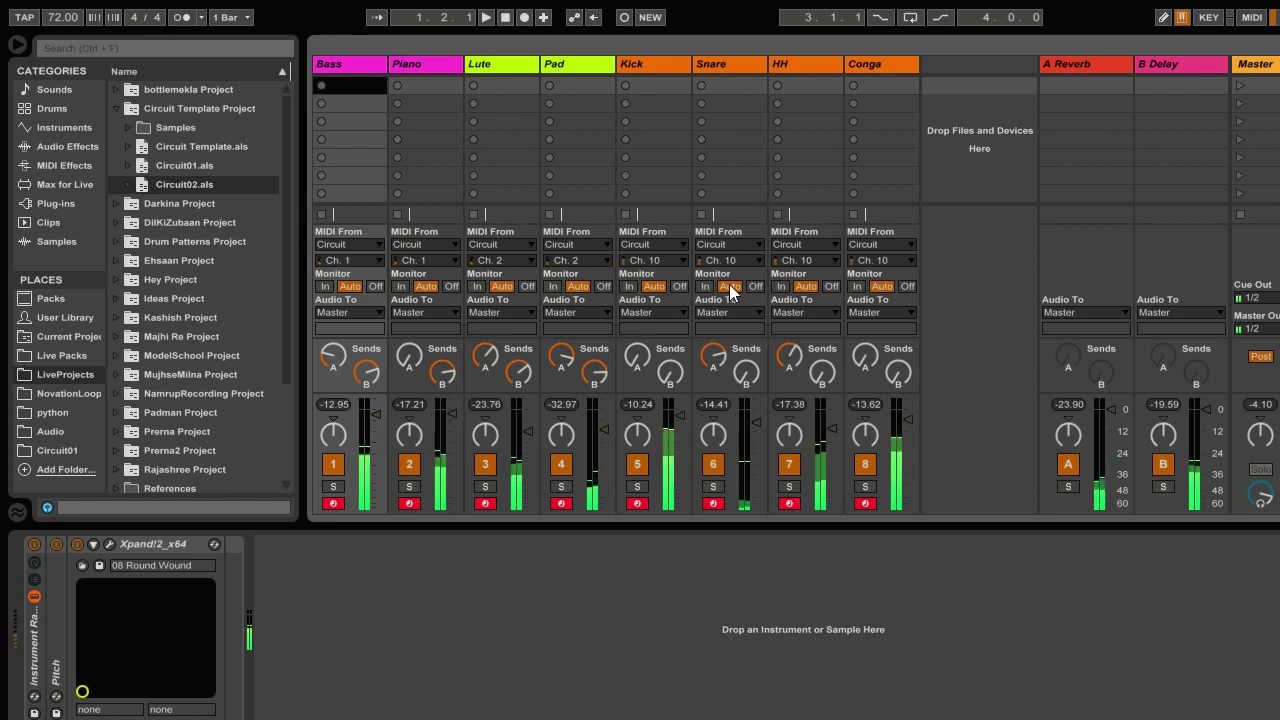
left_click(893, 272)
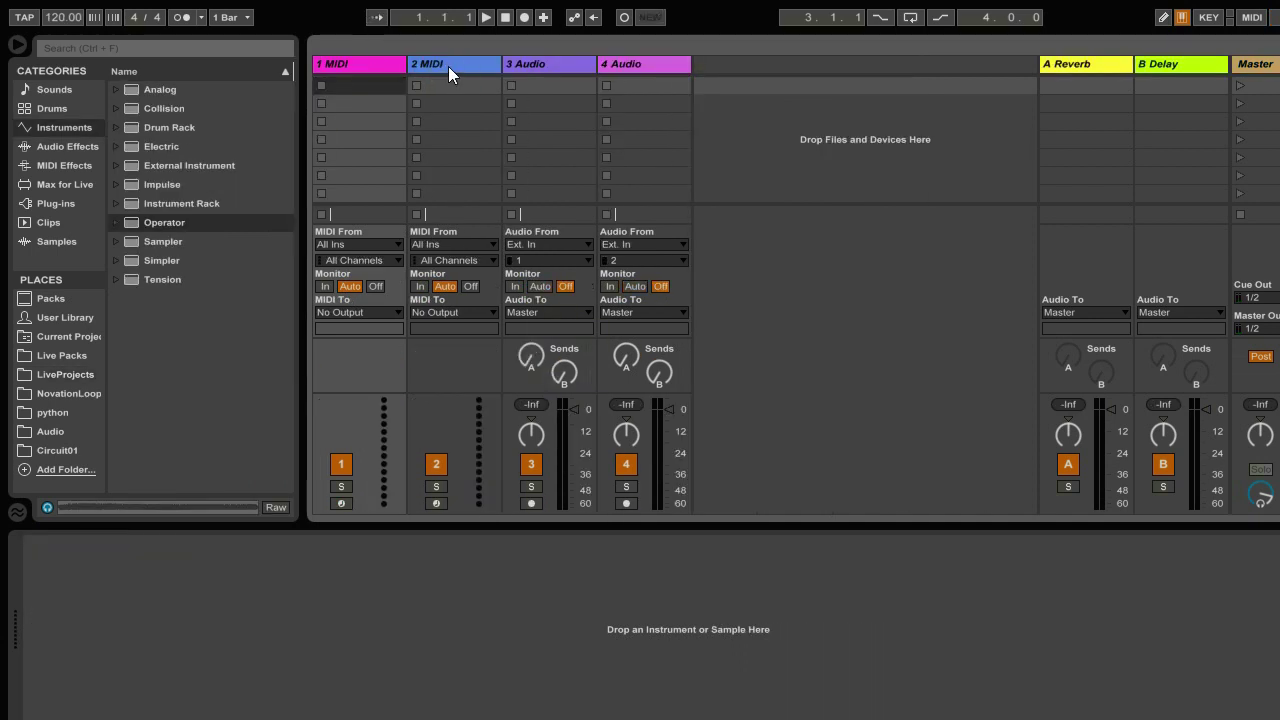
Colour the 2 MIDI track magenta, then delete both audio tracks one after the other
right_click(448, 66)
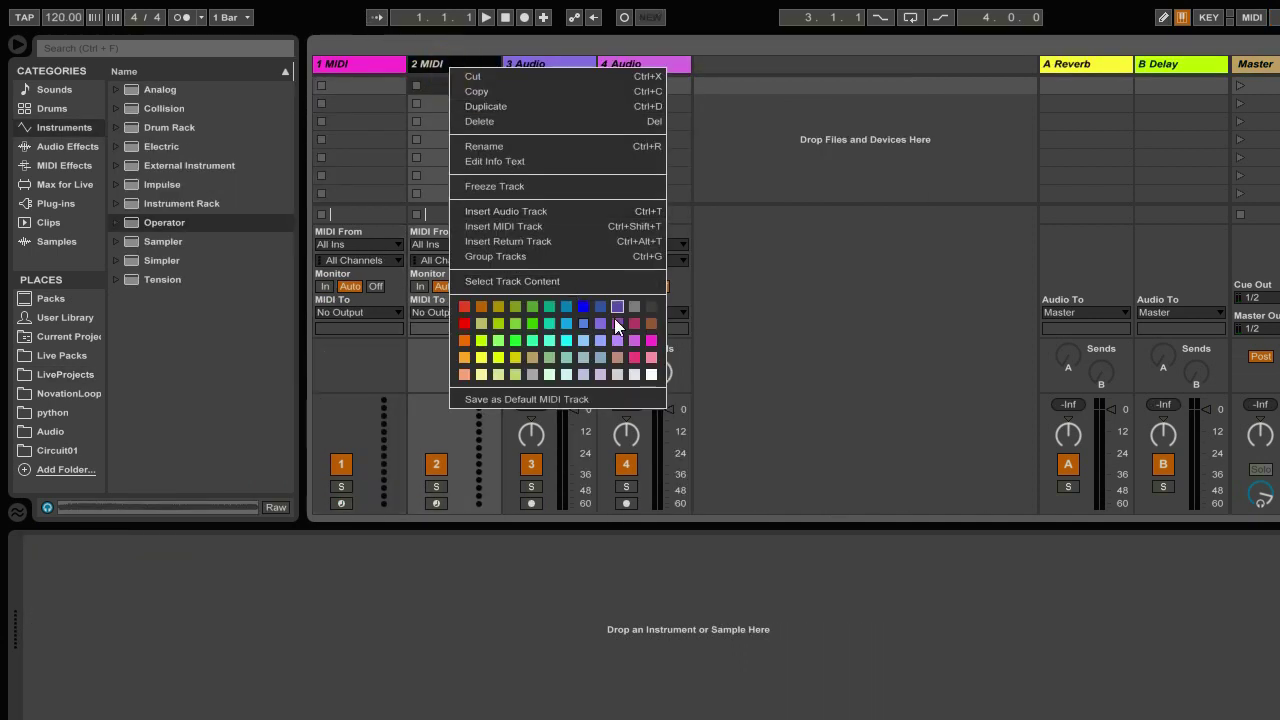
left_click(651, 342)
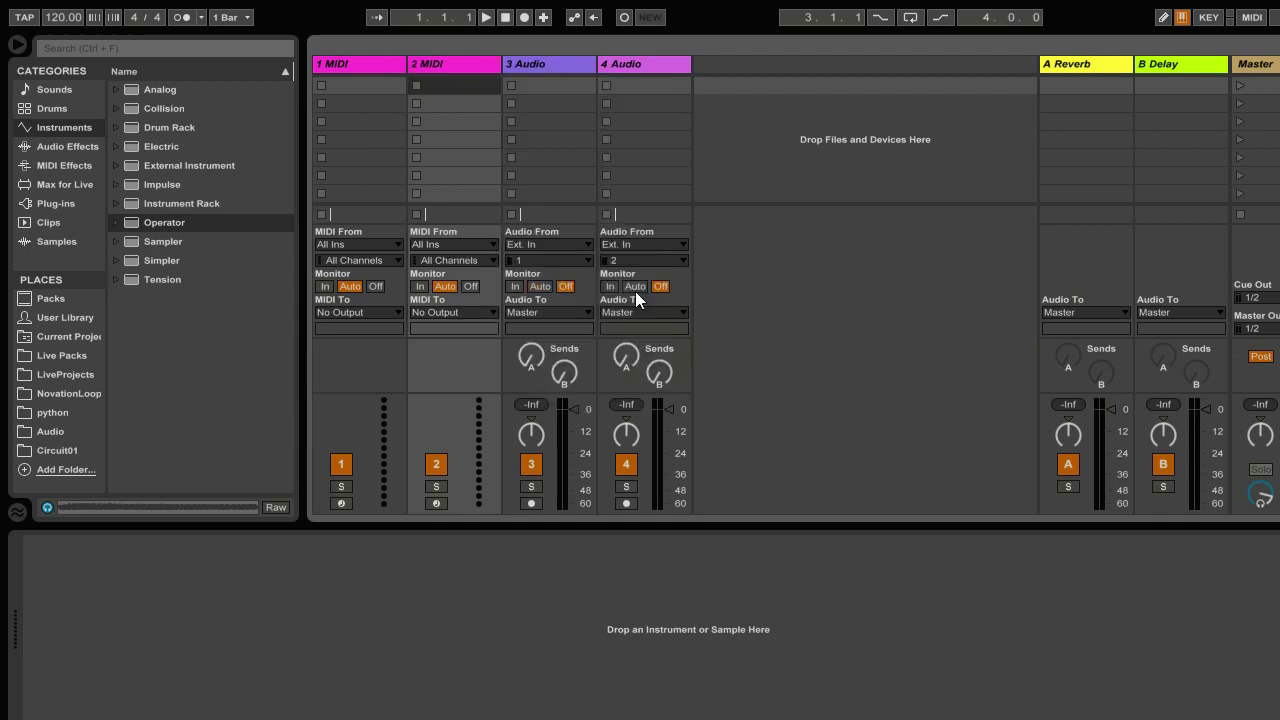
left_click(568, 64)
right_click(570, 62)
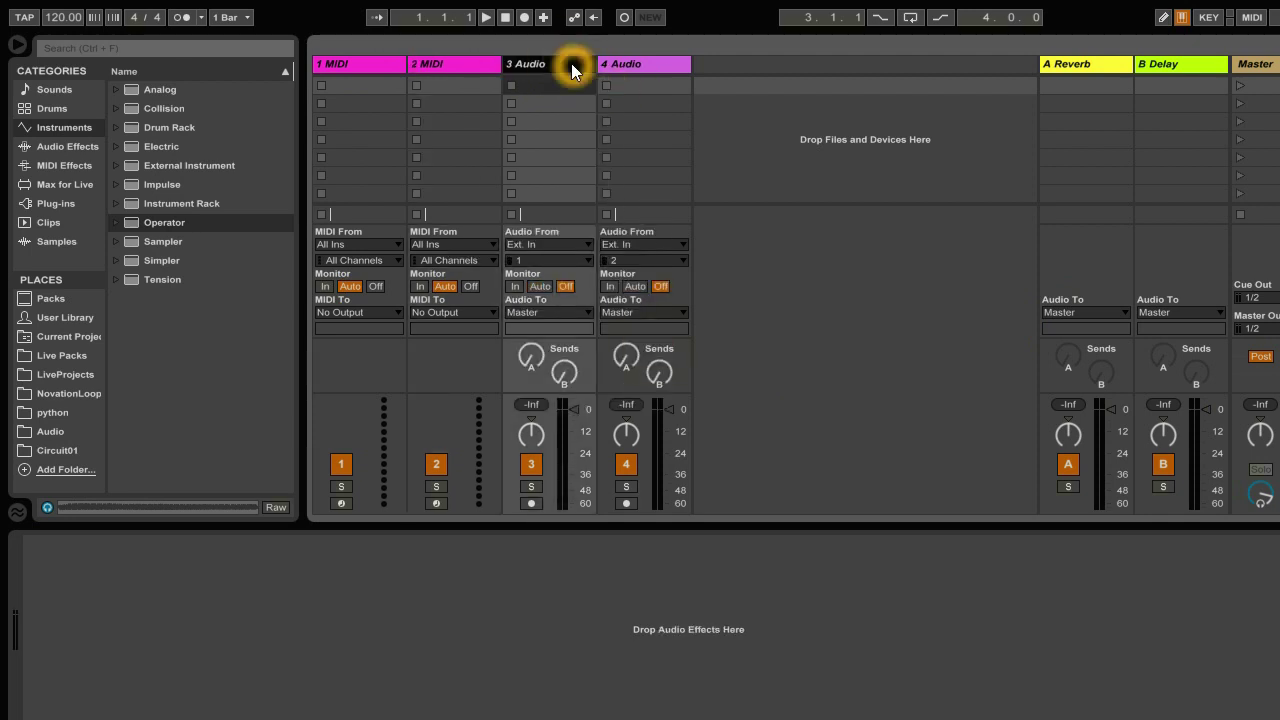
left_click(612, 118)
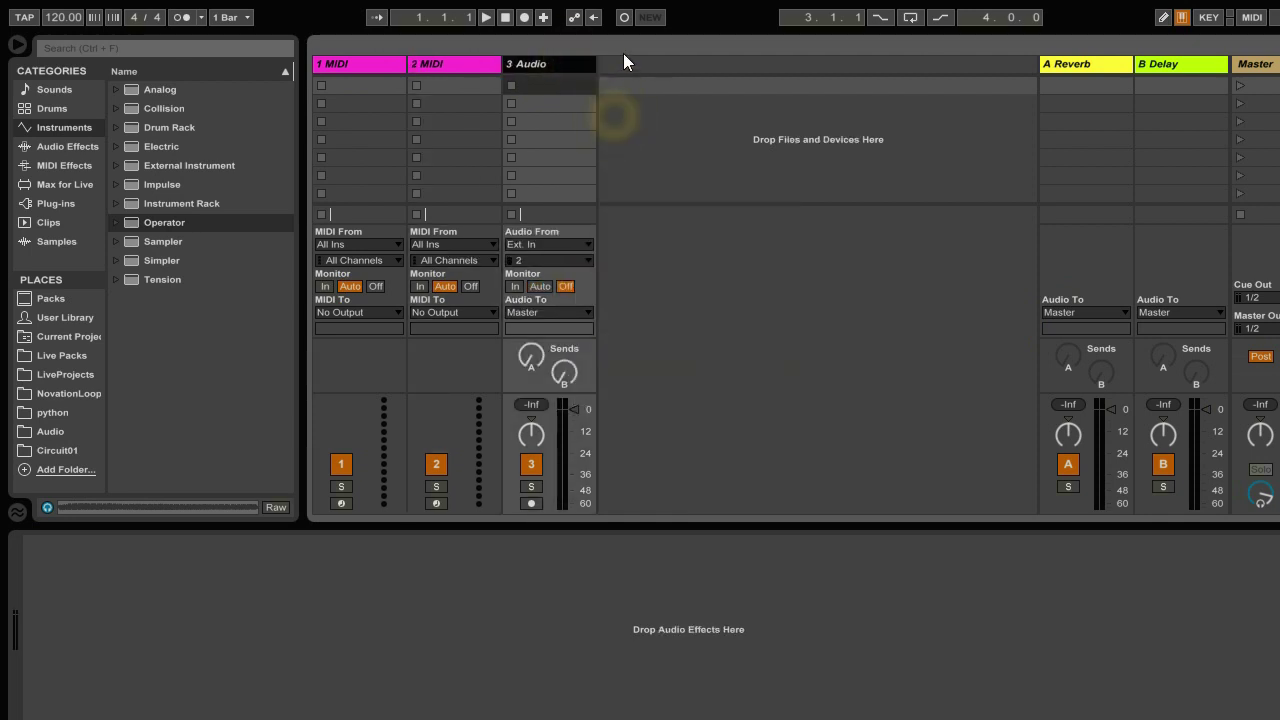
right_click(552, 65)
left_click(607, 120)
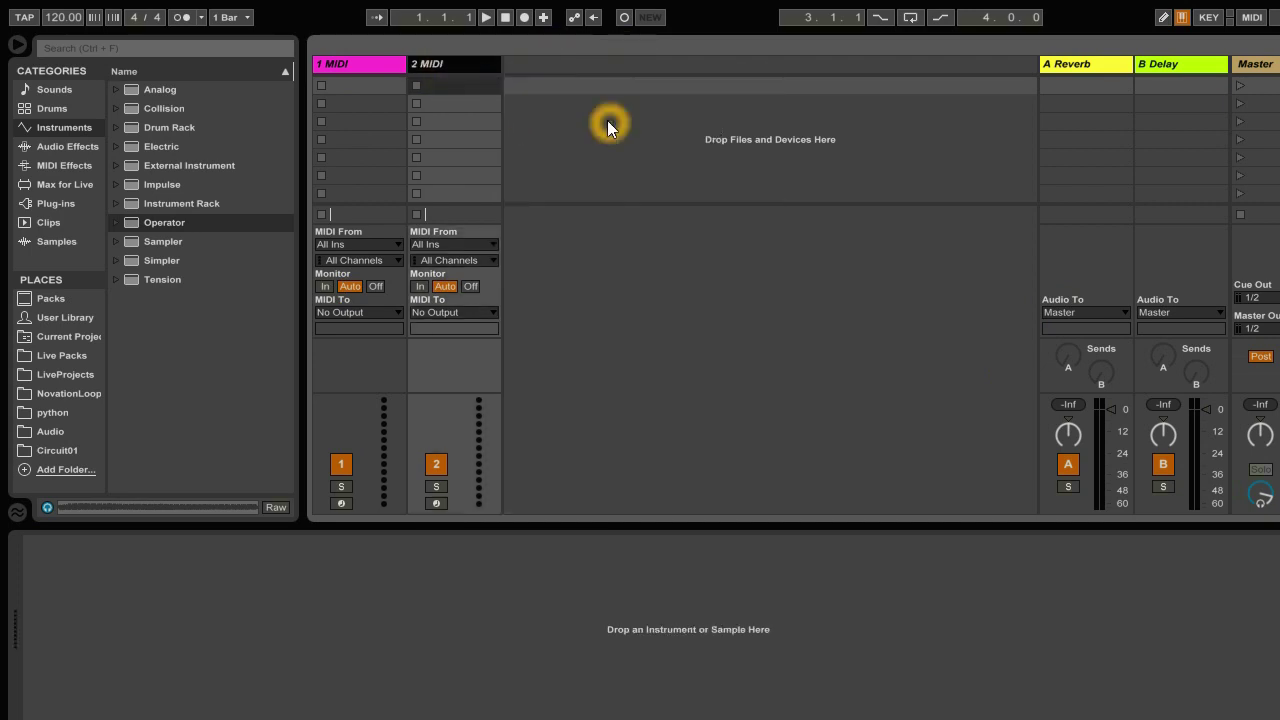
left_click(160, 222)
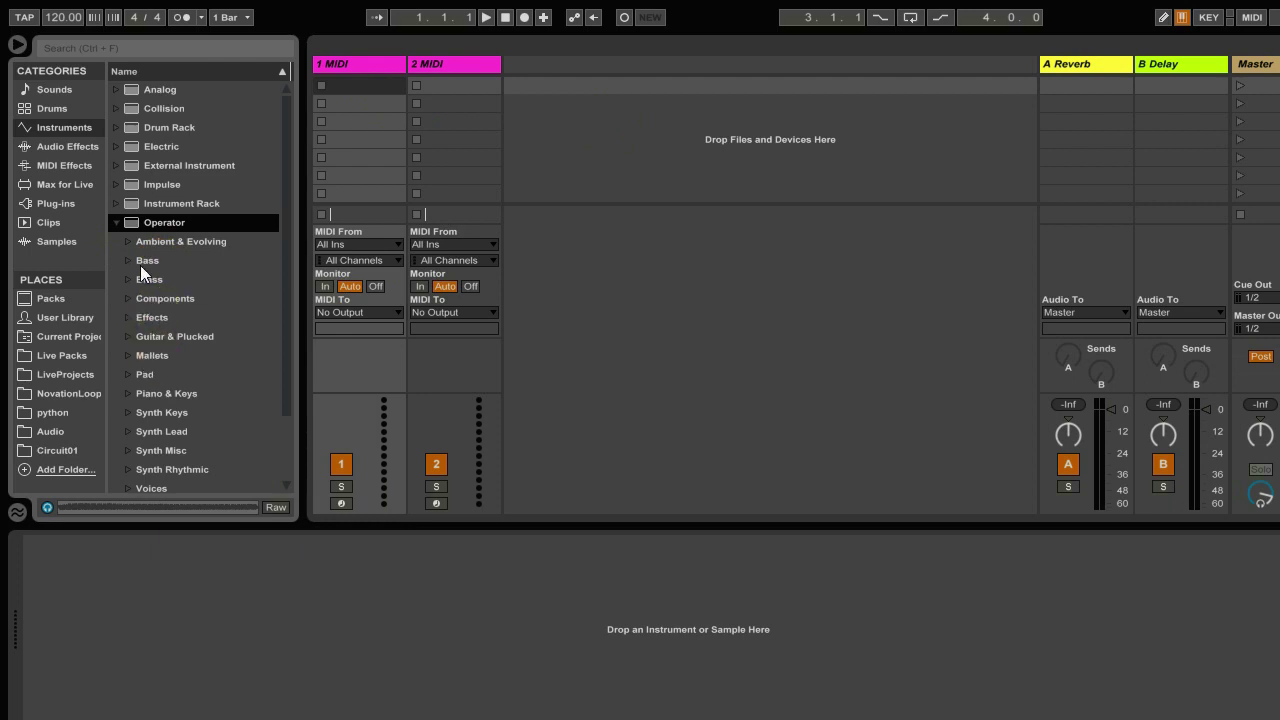
Preview Operator Bass presets and load Acid Bass onto the first MIDI track
left_click(128, 259)
left_click(195, 285)
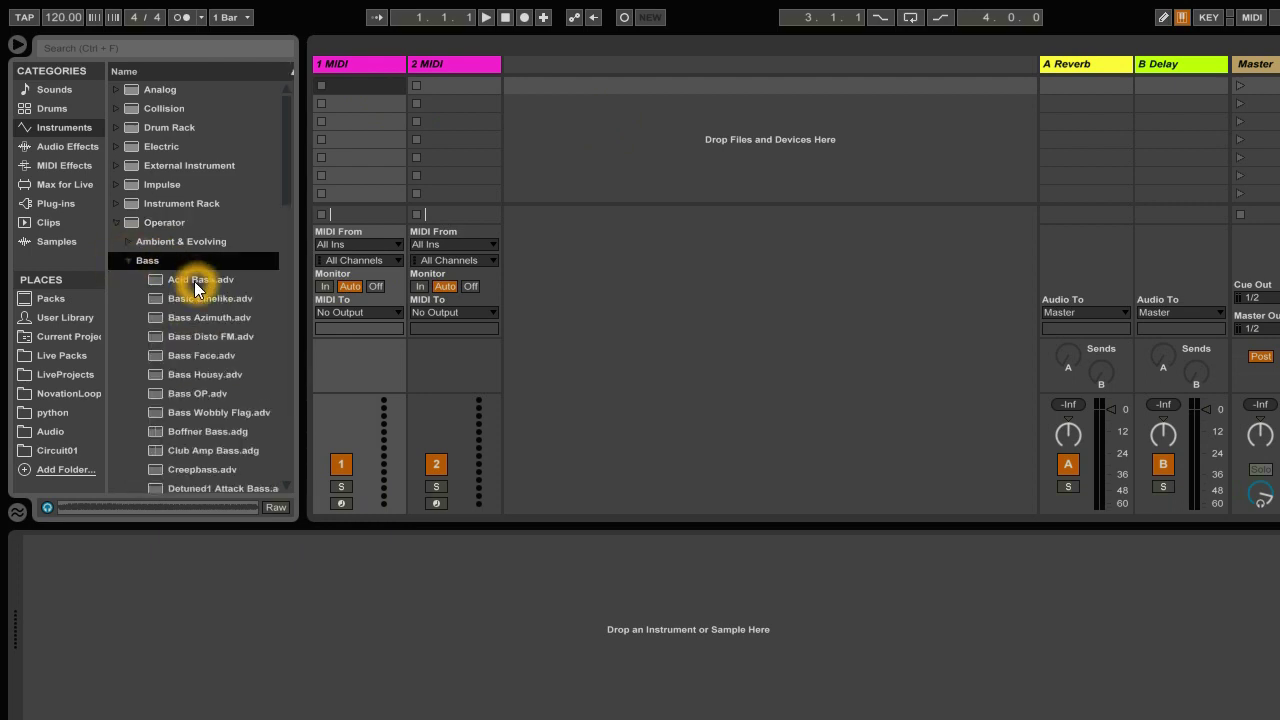
left_click(194, 297)
left_click(196, 316)
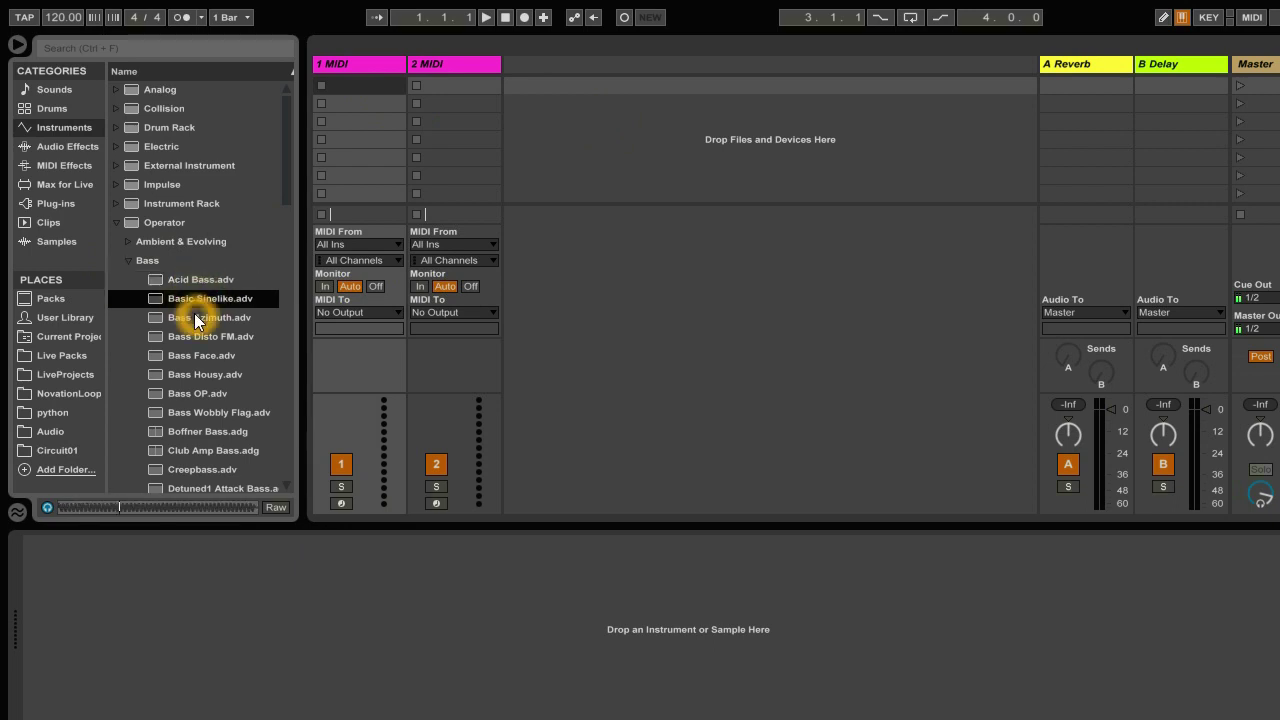
left_click(196, 337)
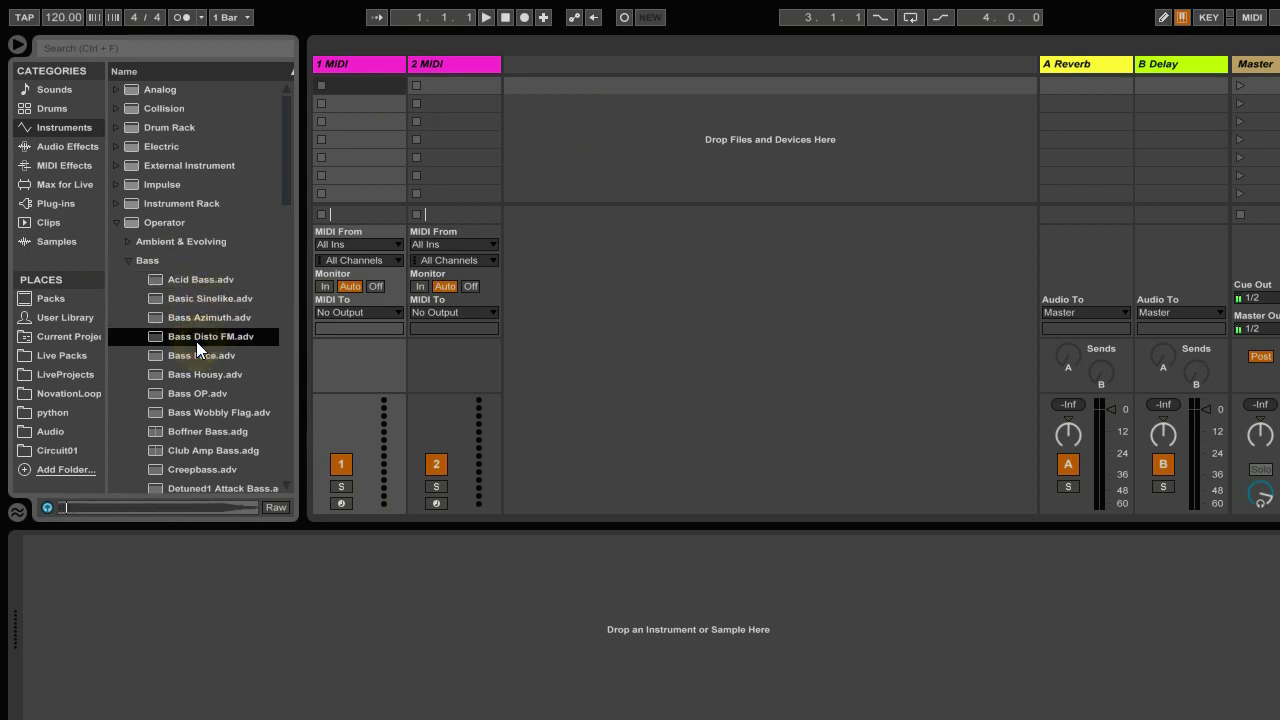
left_click(190, 282)
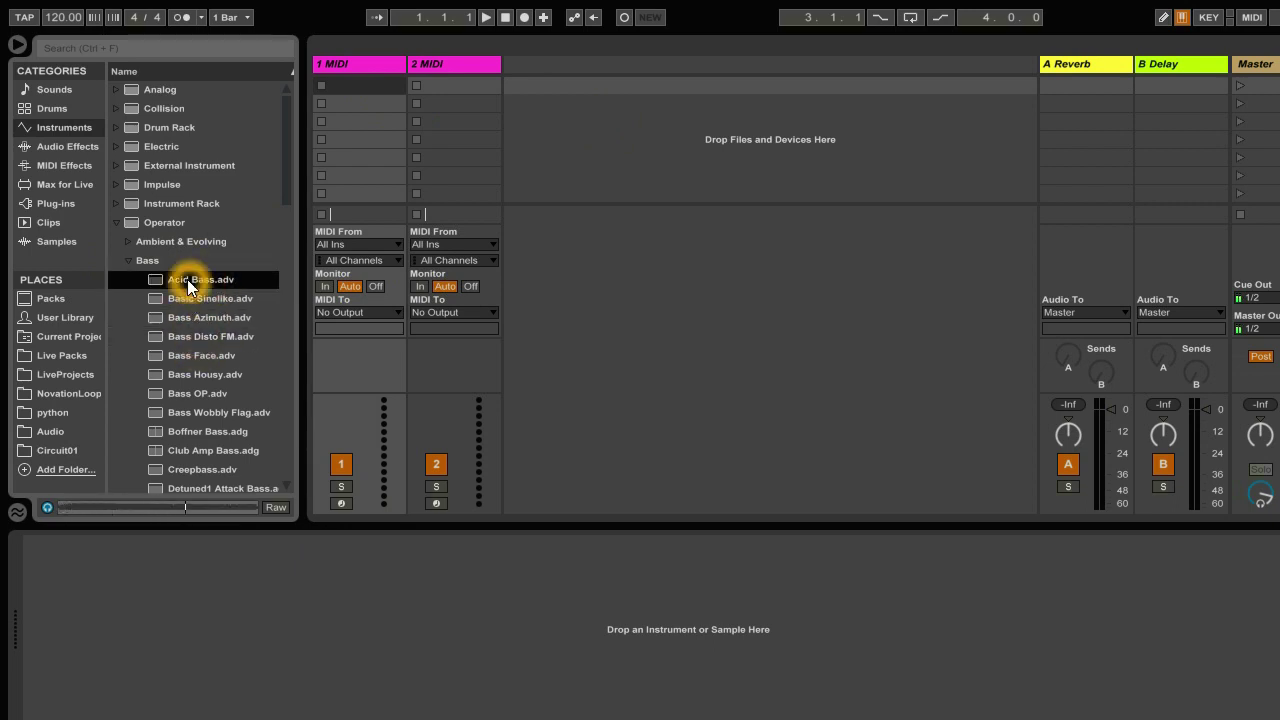
left_click_drag(189, 284, 324, 572)
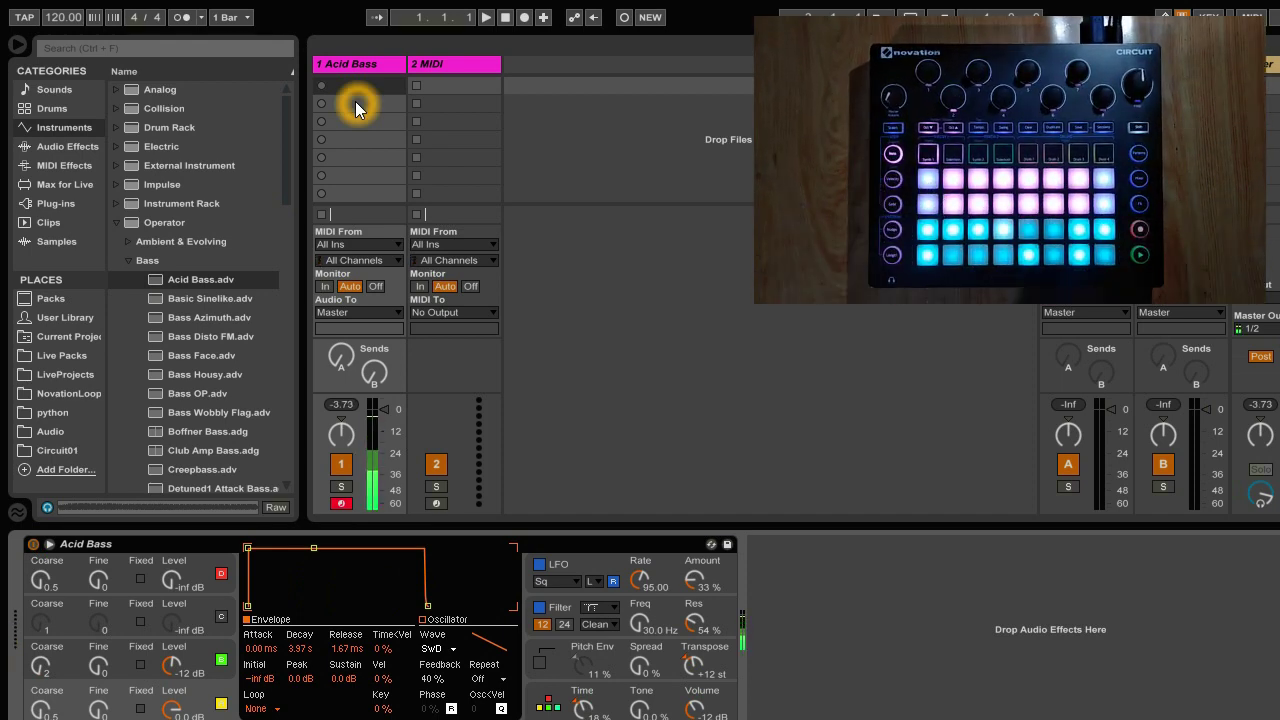
Set track 1's MIDI From to Circuit on channel 1
left_click(366, 245)
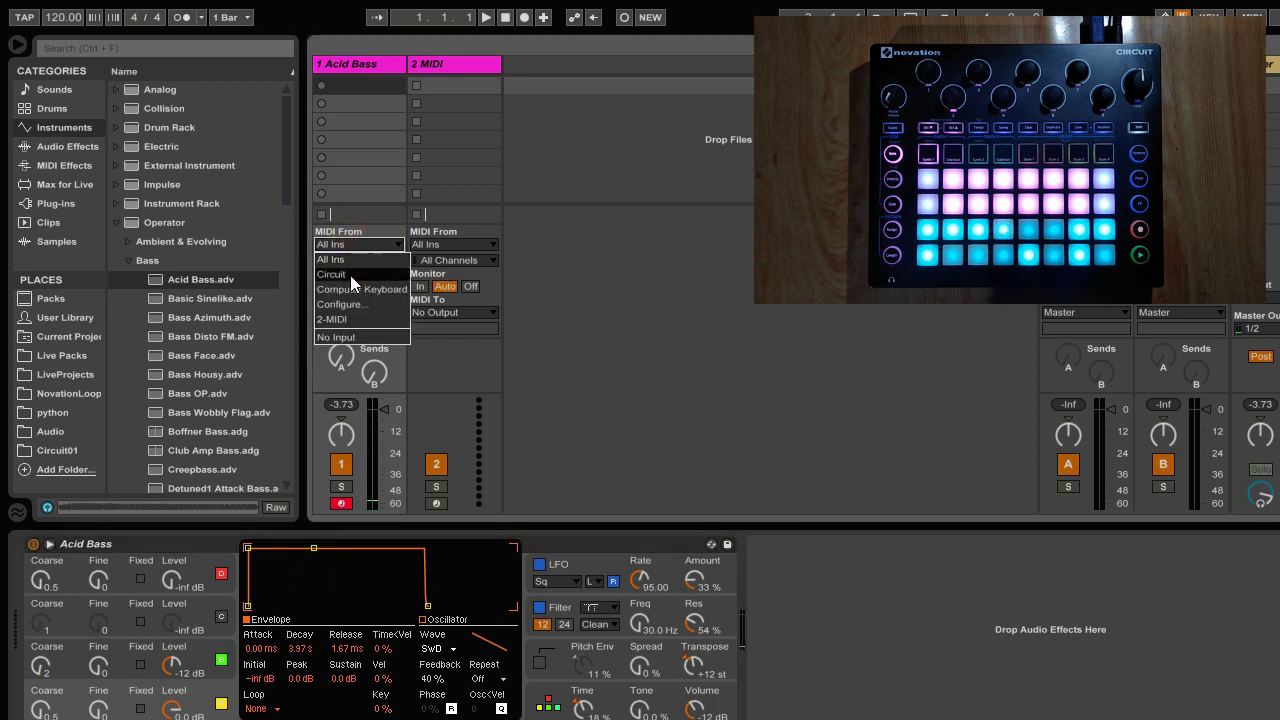
left_click(350, 275)
left_click(375, 261)
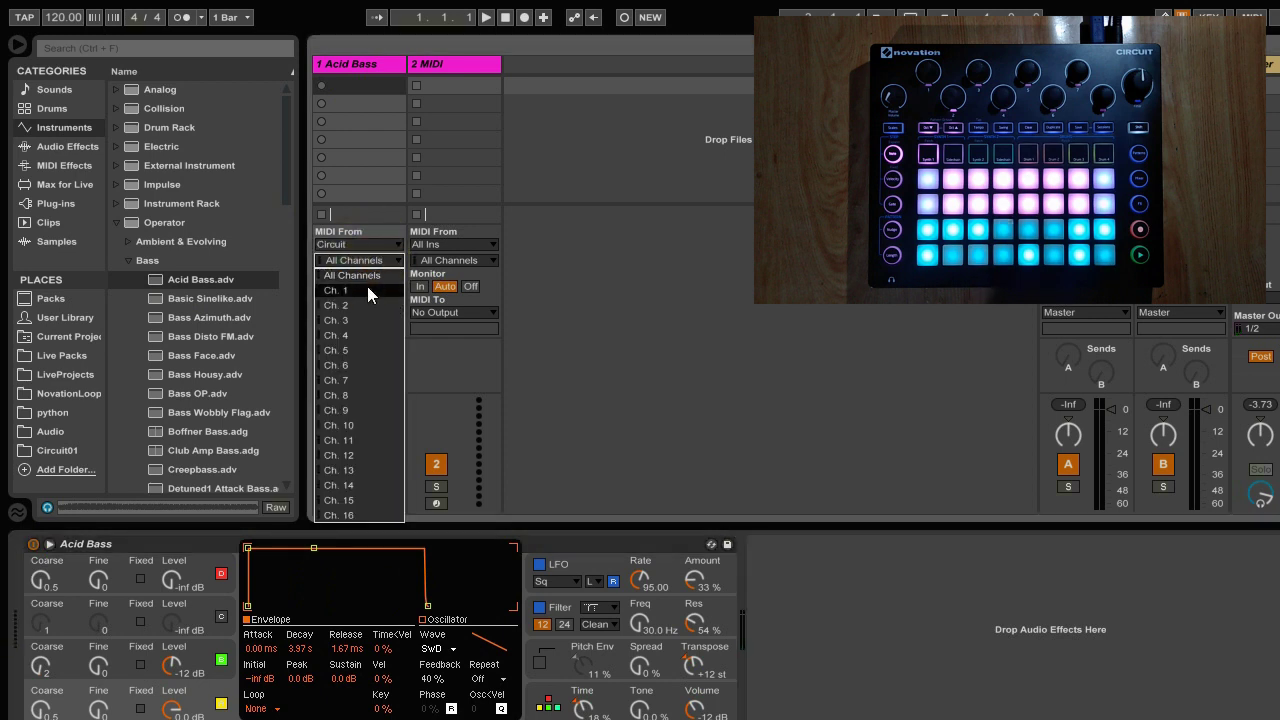
left_click(367, 289)
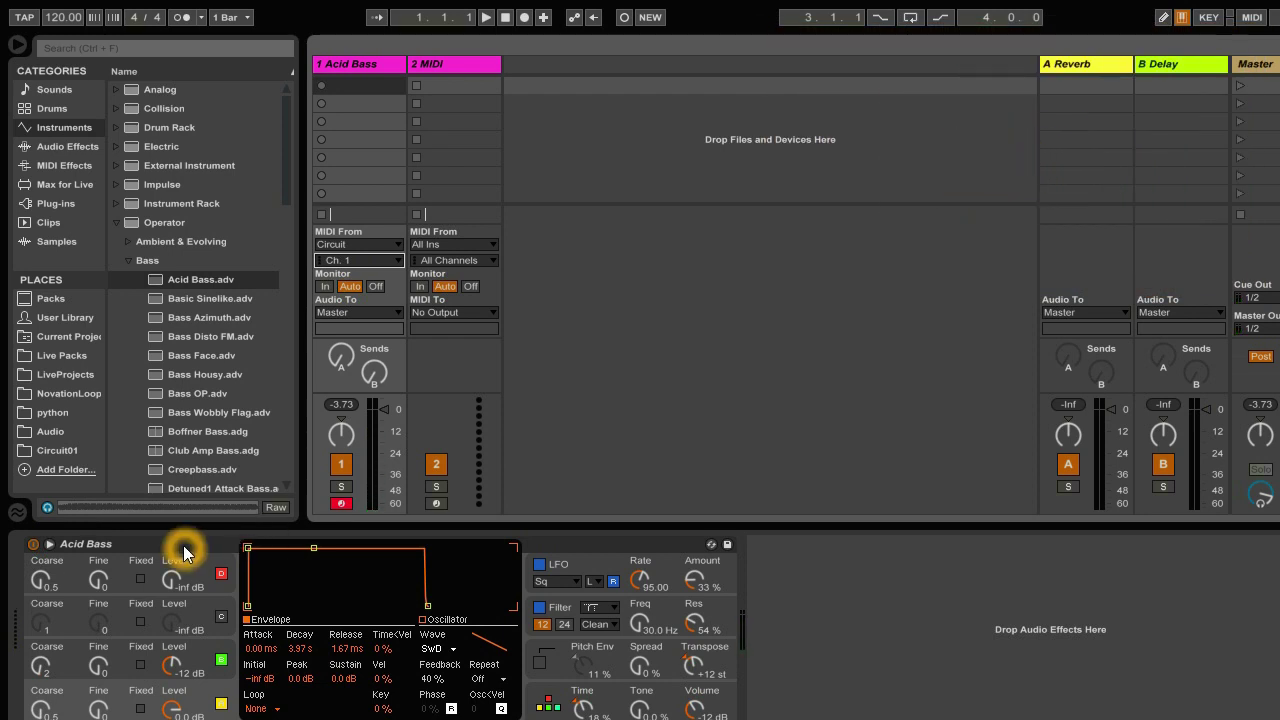
left_click(553, 548)
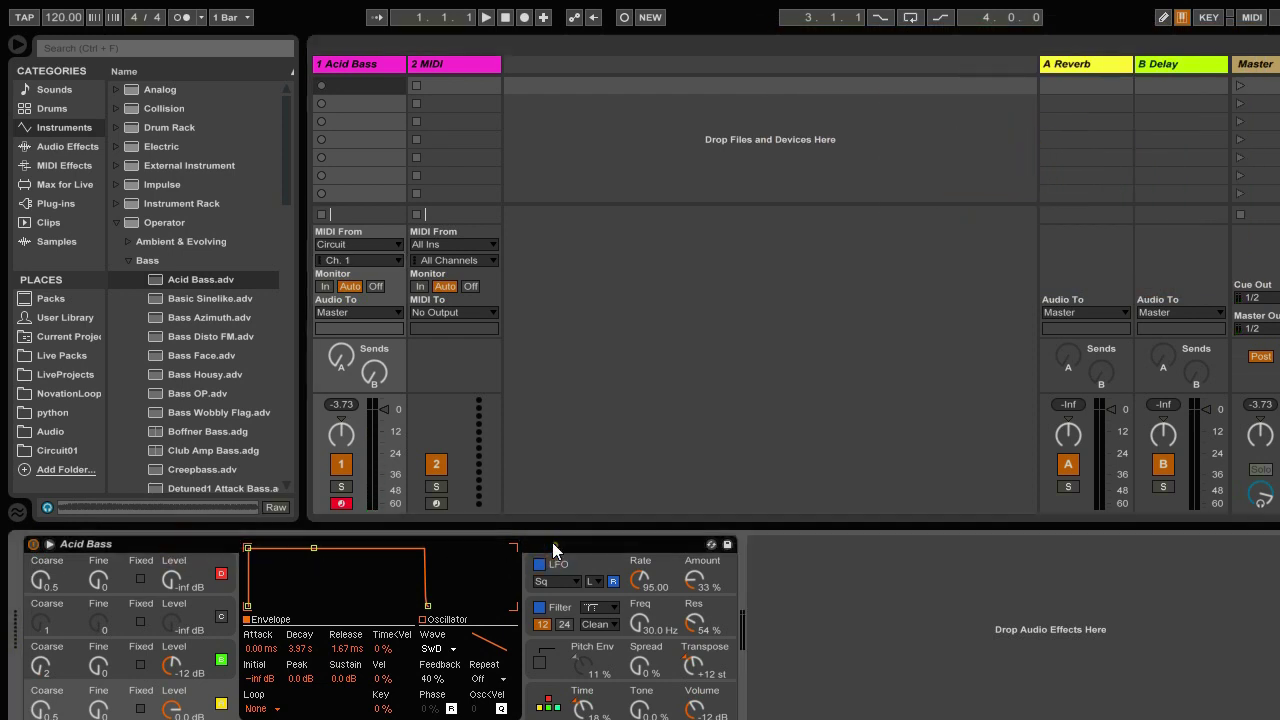
Group the Acid Bass device into an Instrument Rack and show its chain list
right_click(148, 545)
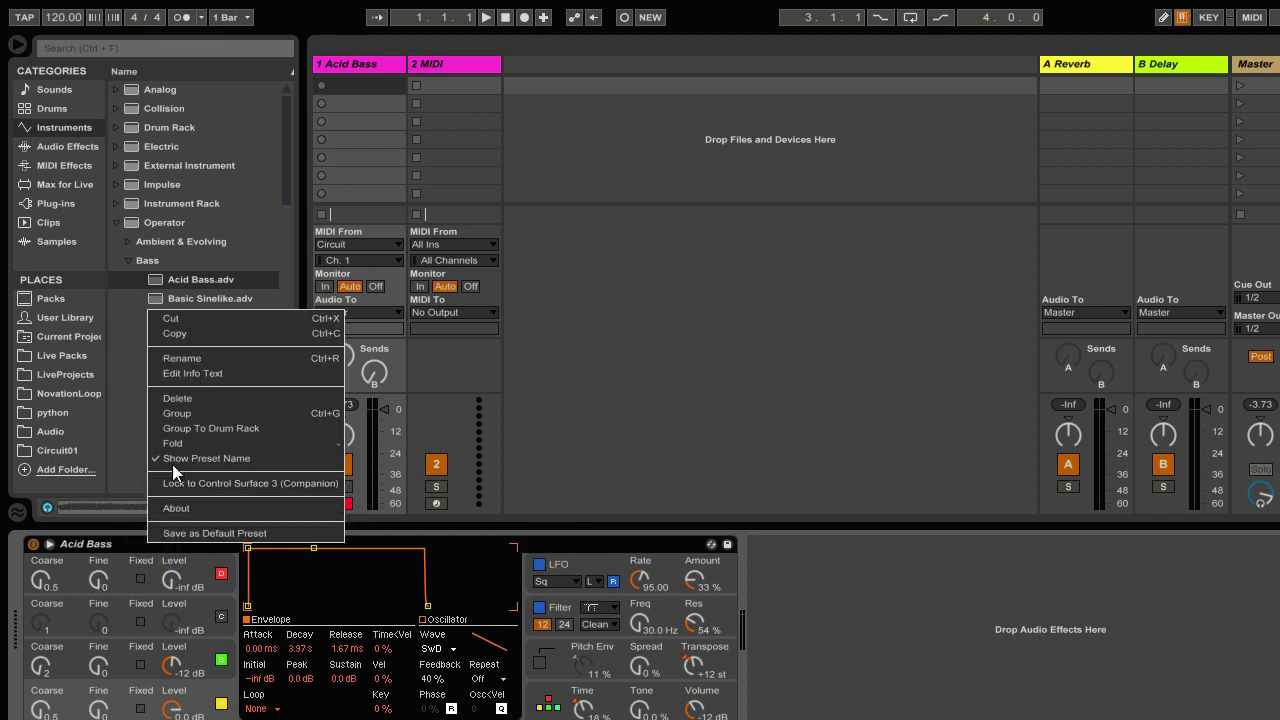
left_click(178, 413)
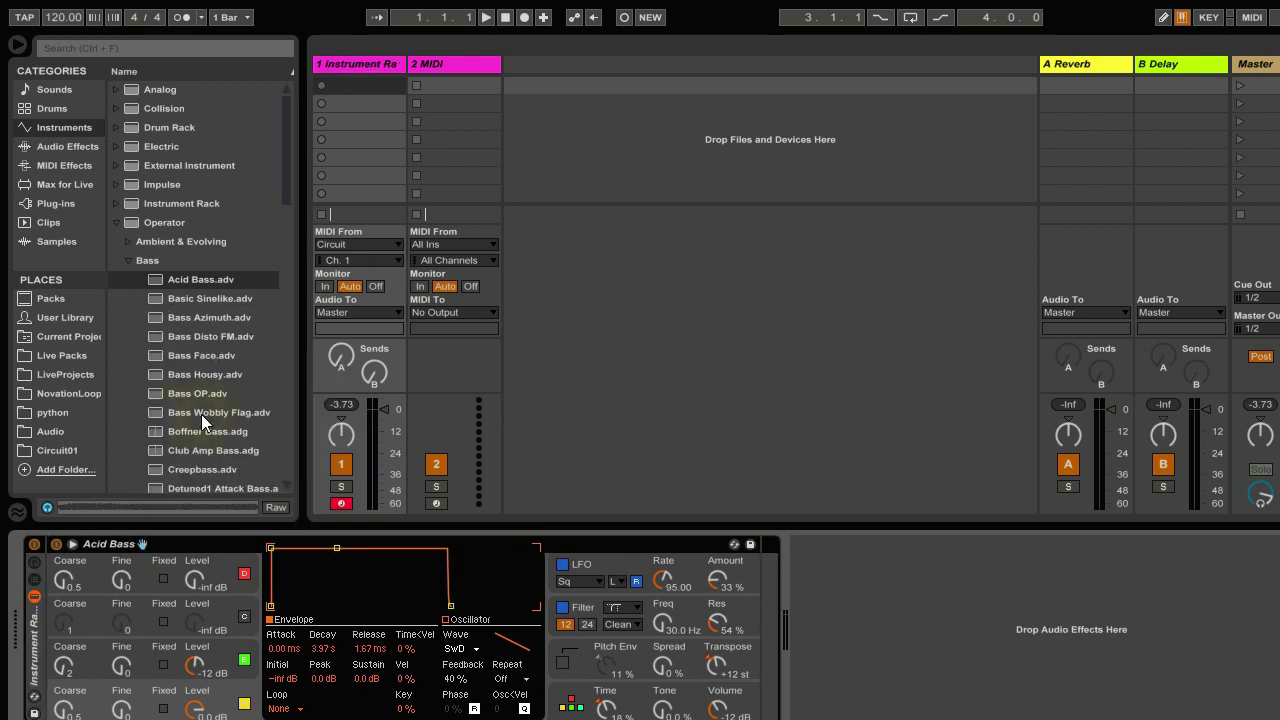
left_click(34, 580)
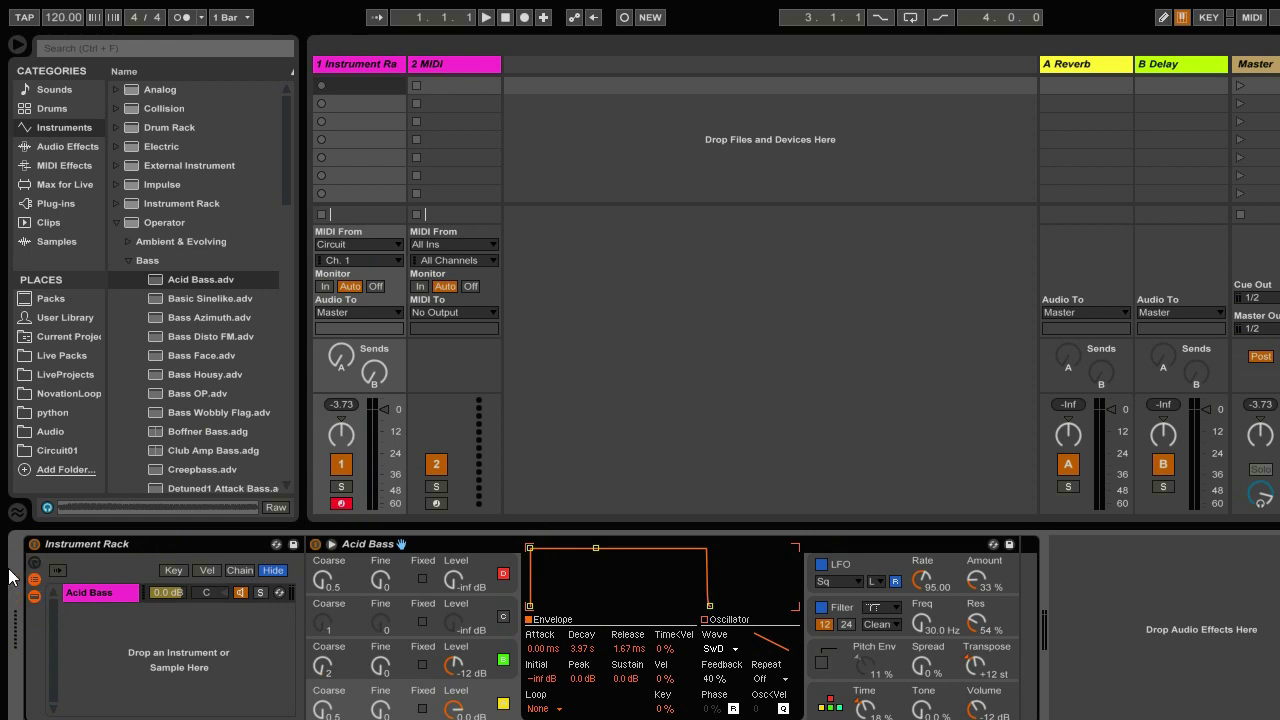
left_click(56, 555)
left_click(128, 622)
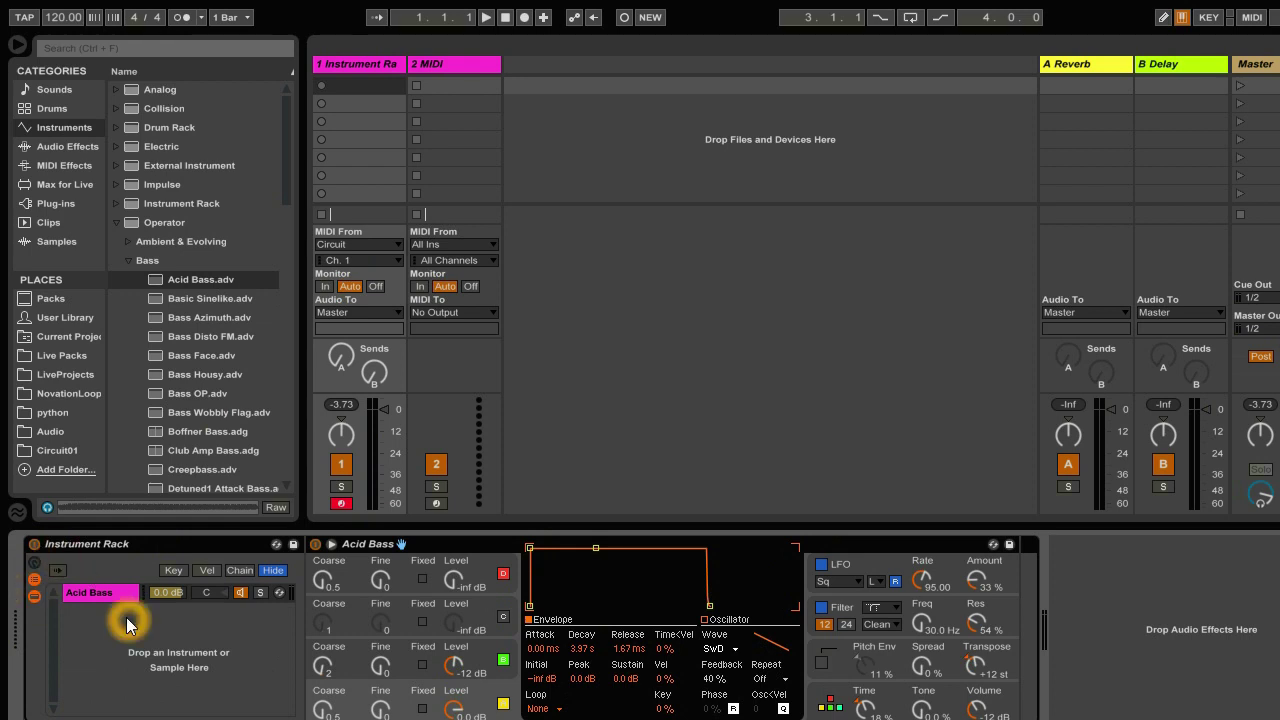
left_click(207, 594)
left_click(174, 572)
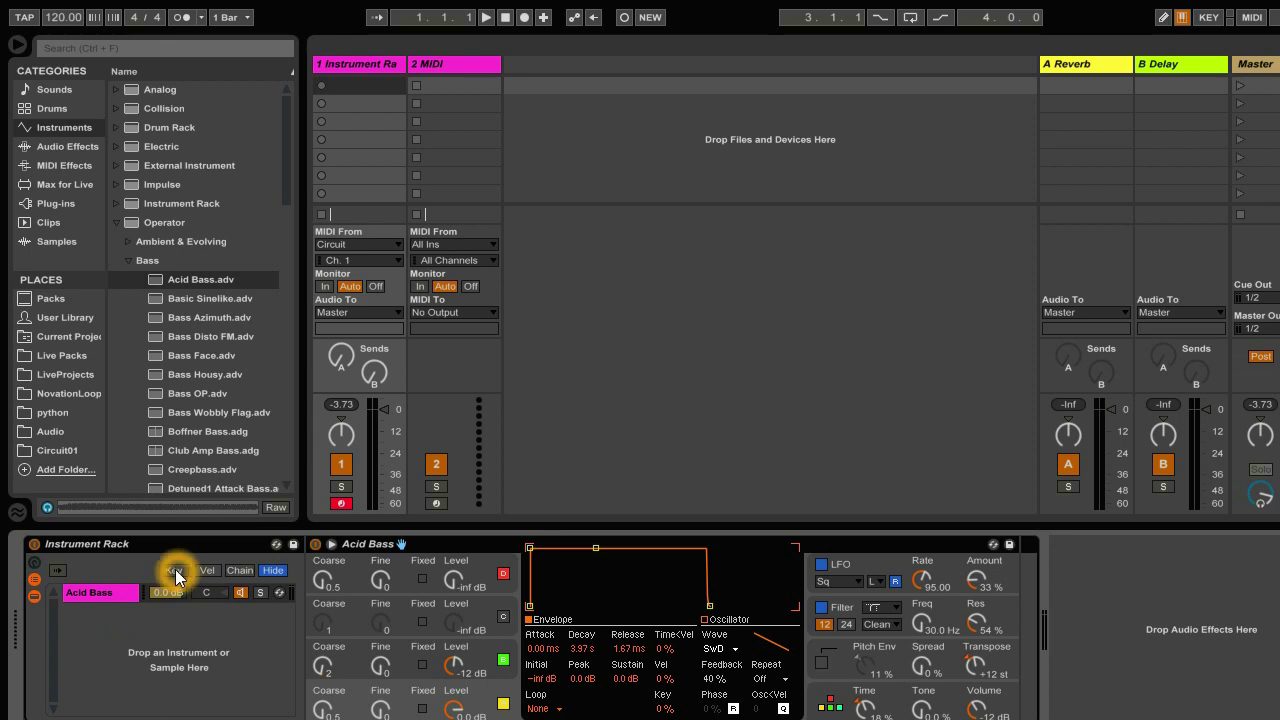
Show the rack's key zones and pull the Acid Bass zone's top from C8 down to B2
left_click(175, 573)
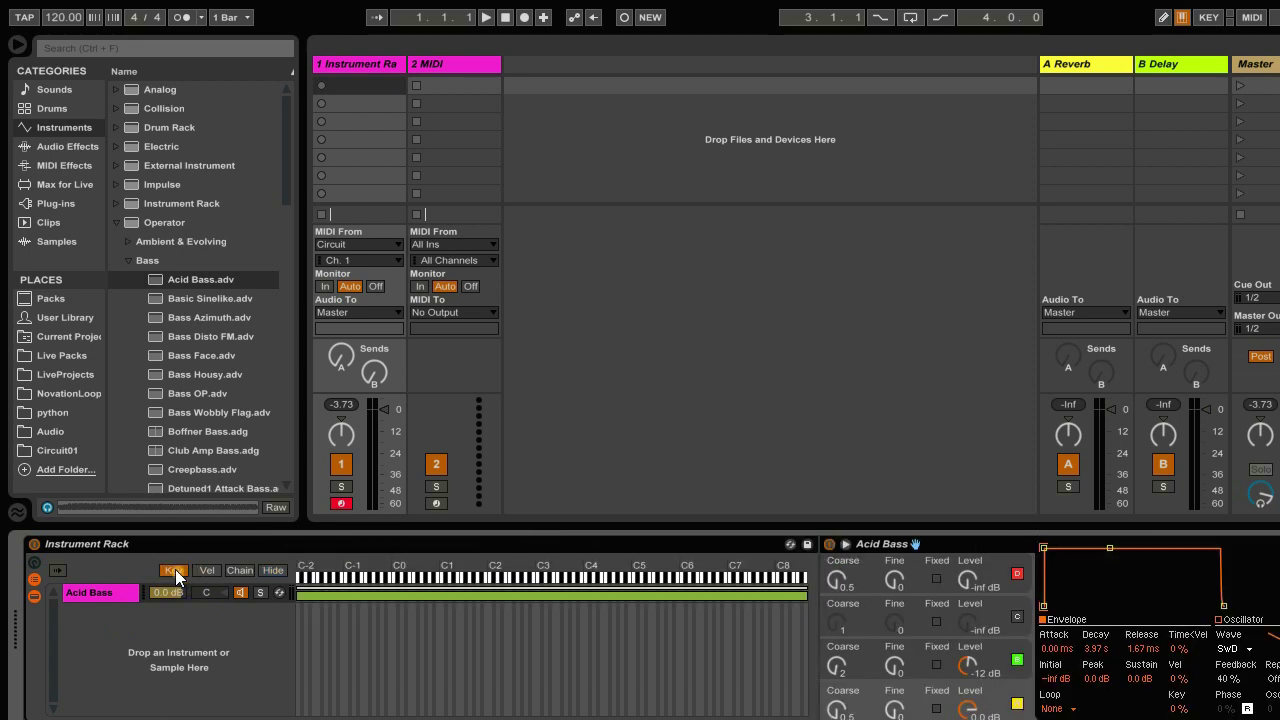
left_click(298, 594)
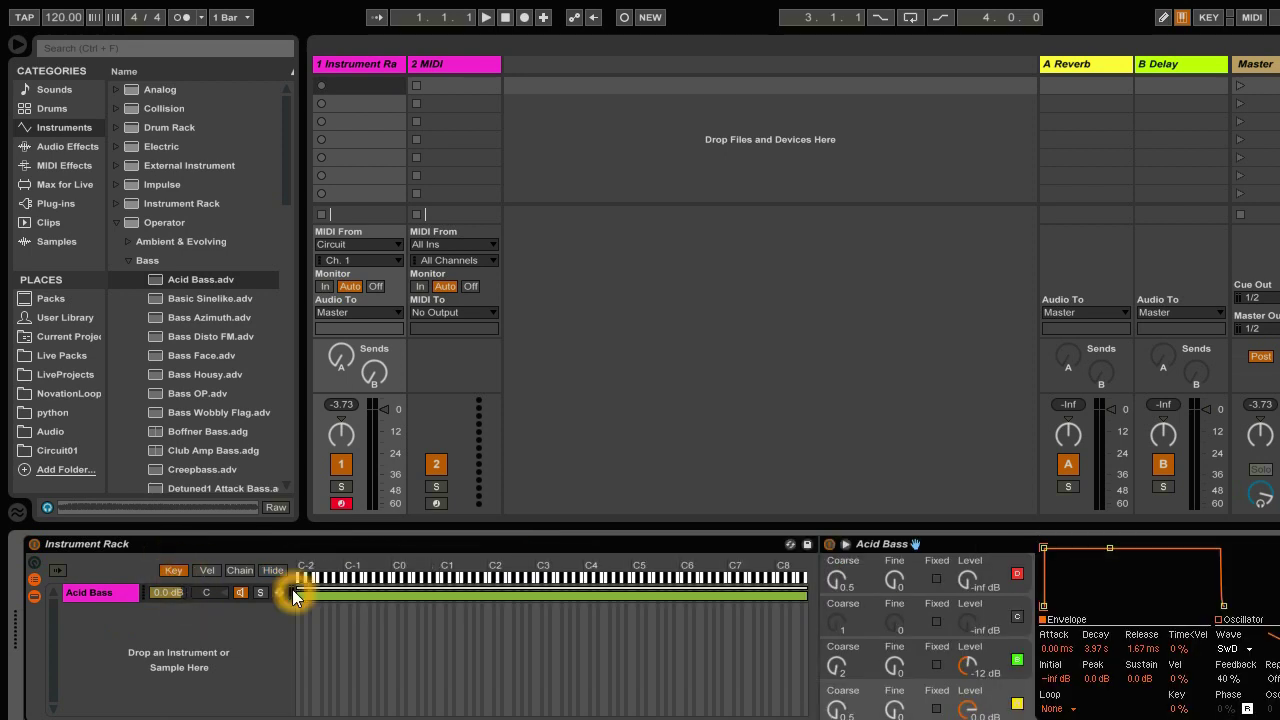
left_click_drag(300, 591, 309, 591)
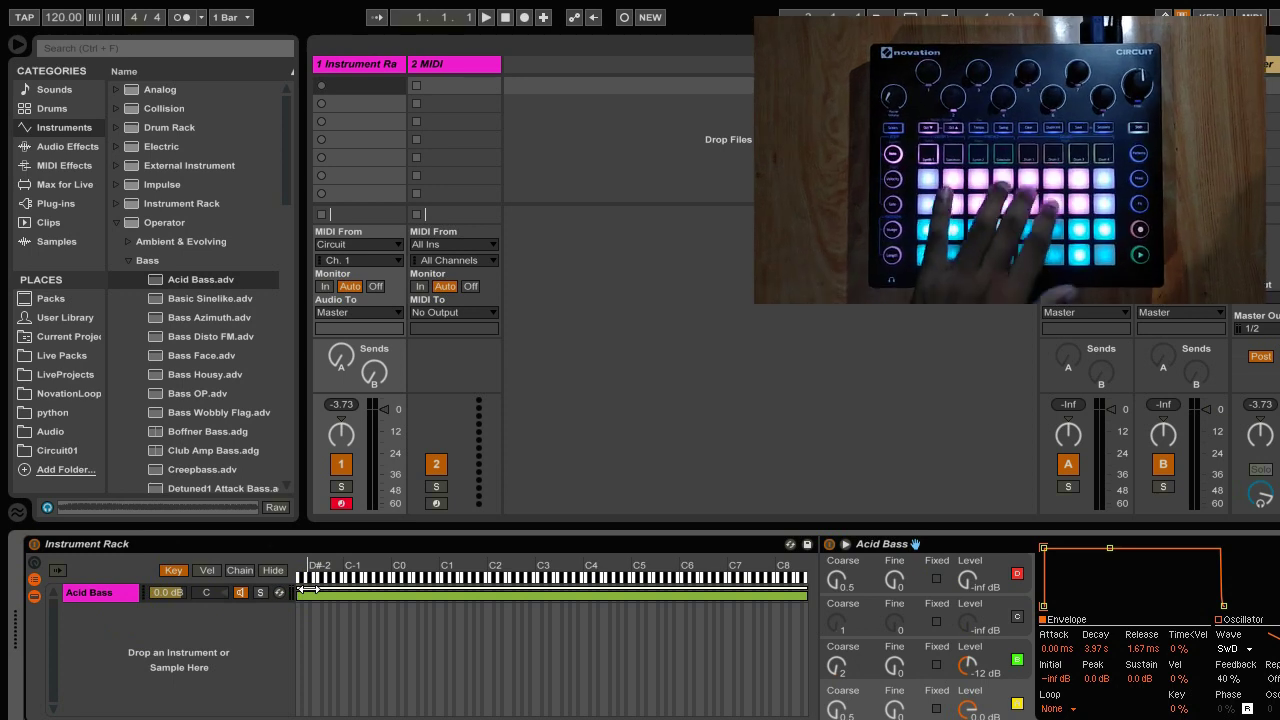
left_click(308, 590)
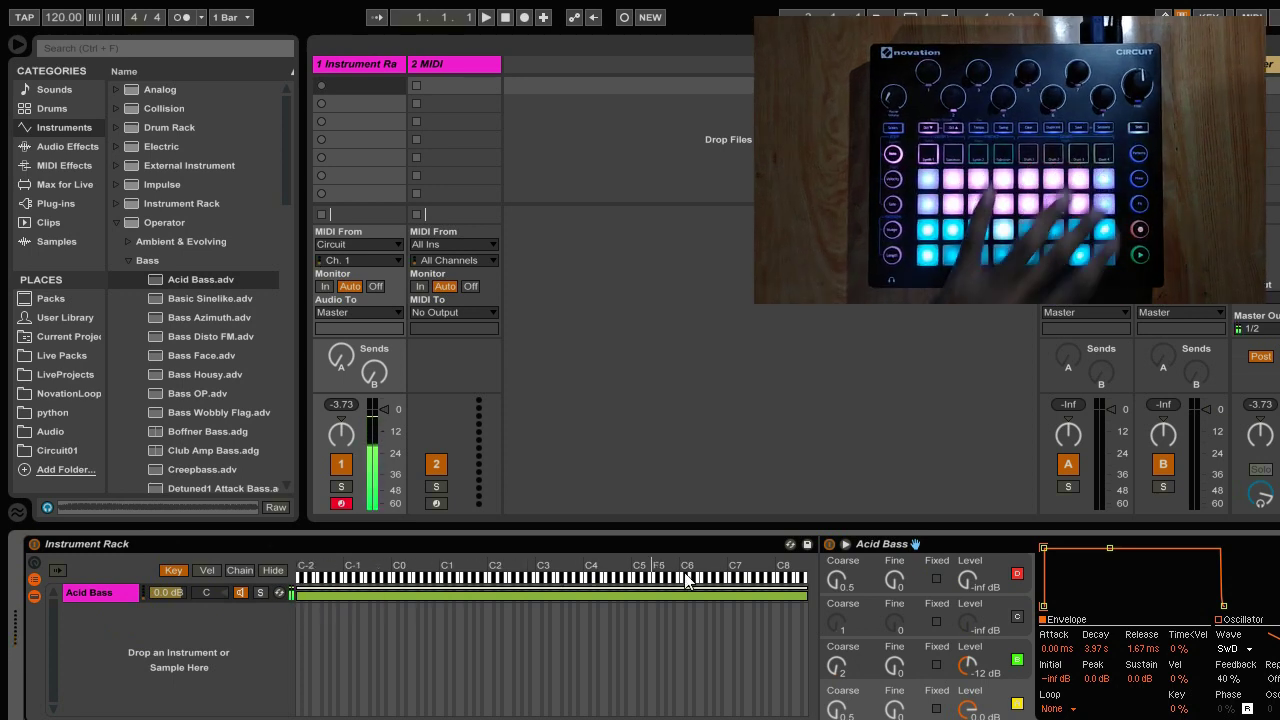
left_click(803, 594)
left_click_drag(803, 594, 535, 582)
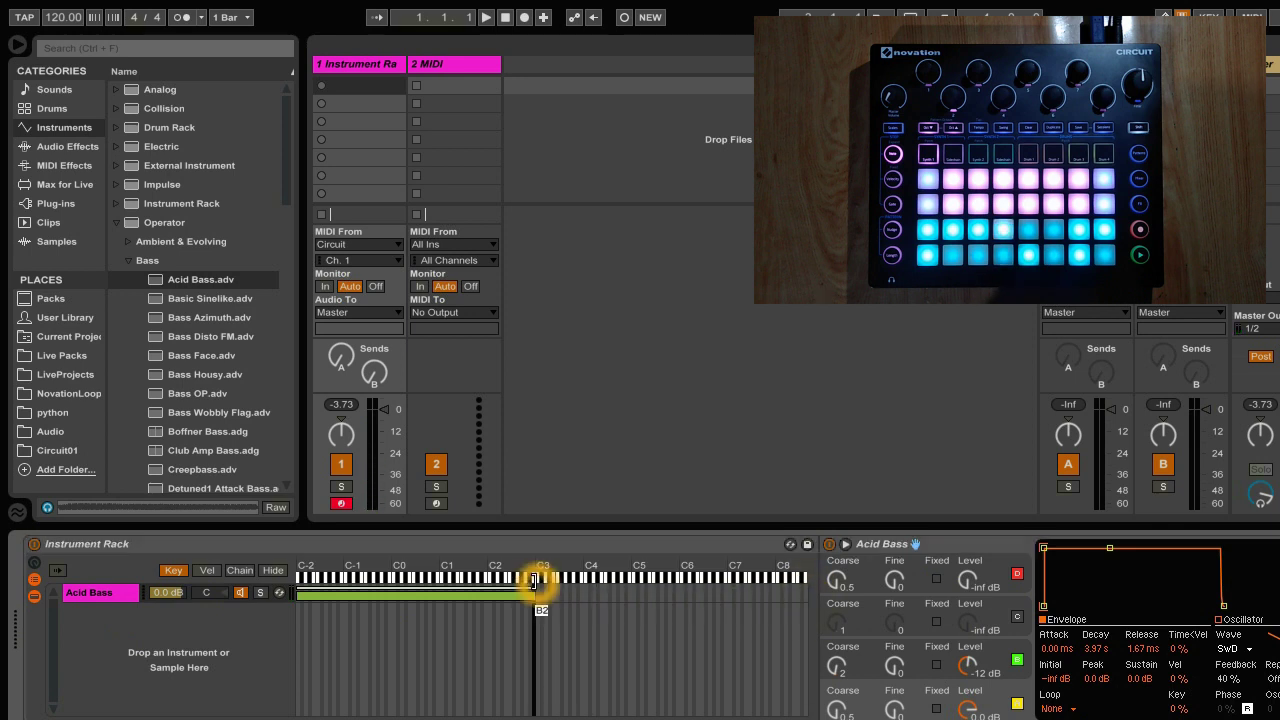
left_click(645, 638)
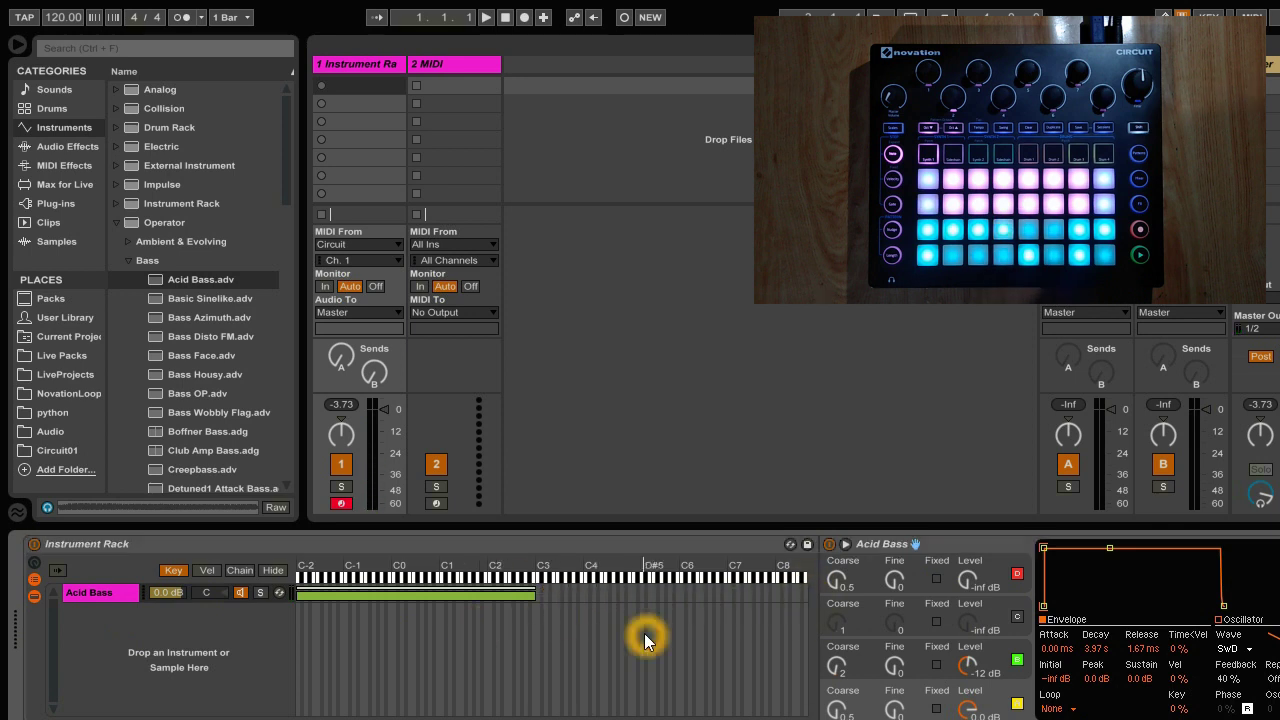
left_click(557, 640)
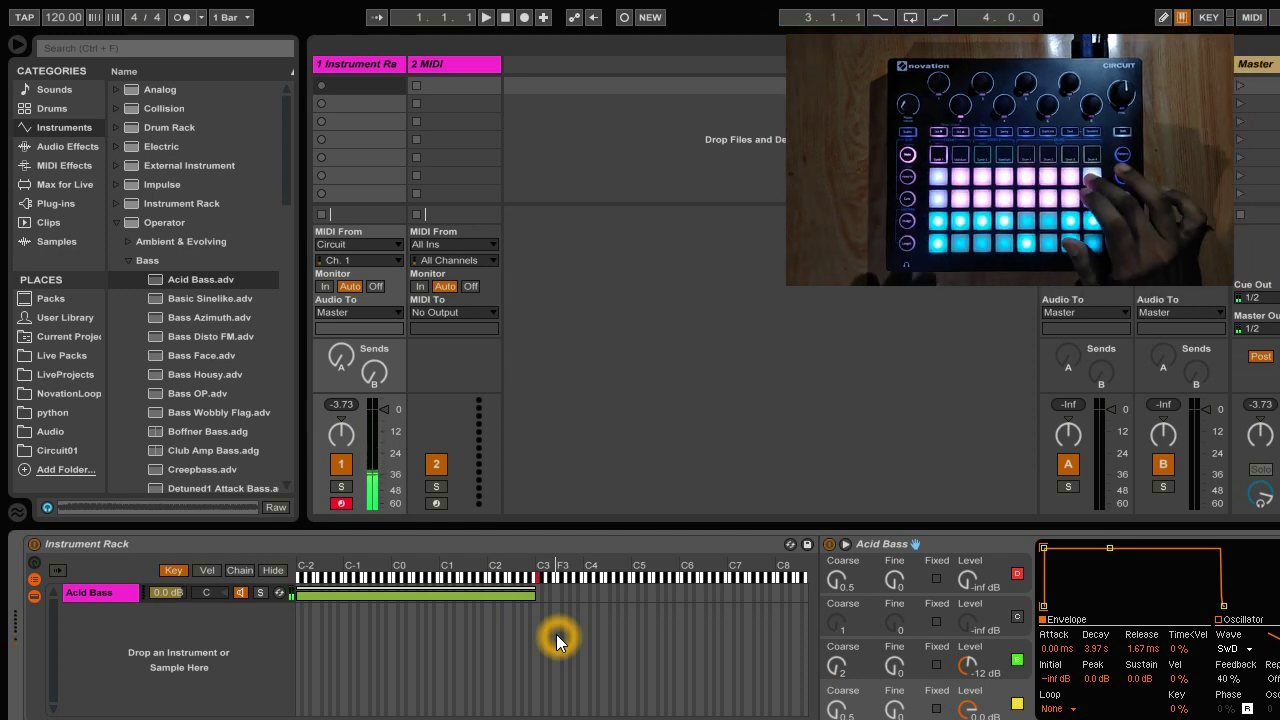
left_click(445, 66)
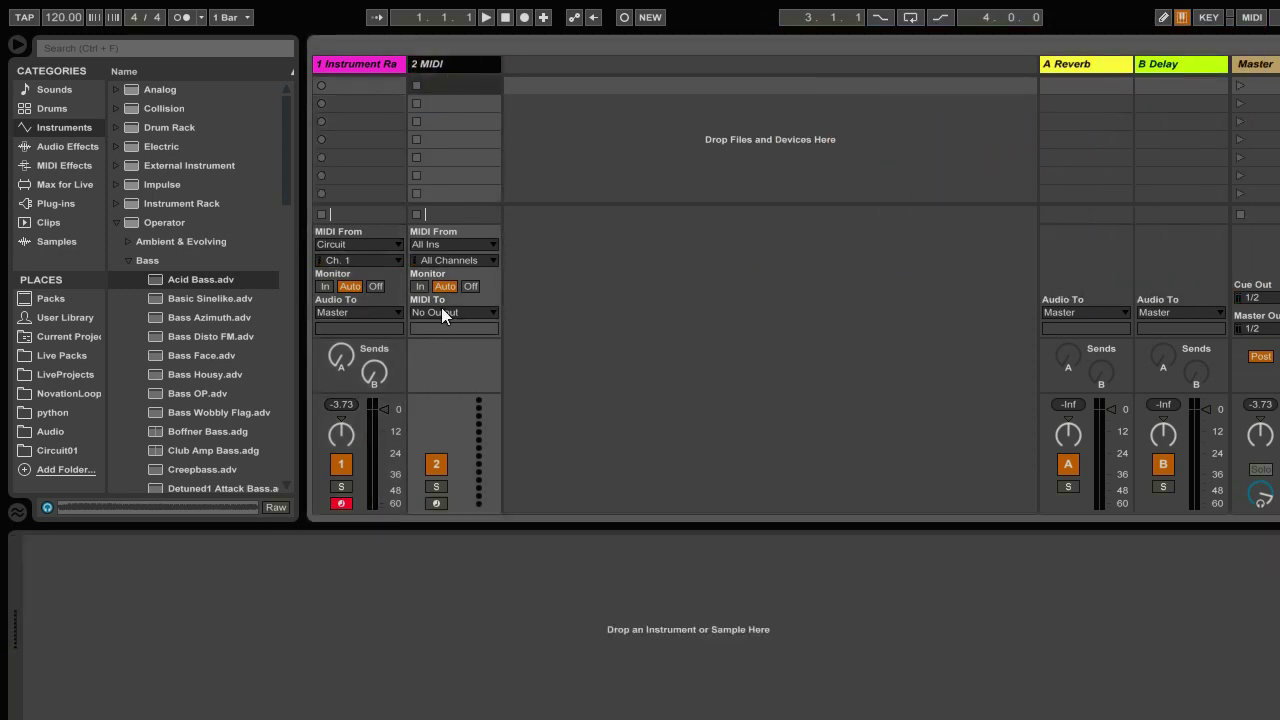
Set track 2's MIDI From to Circuit on channel 1
left_click(455, 245)
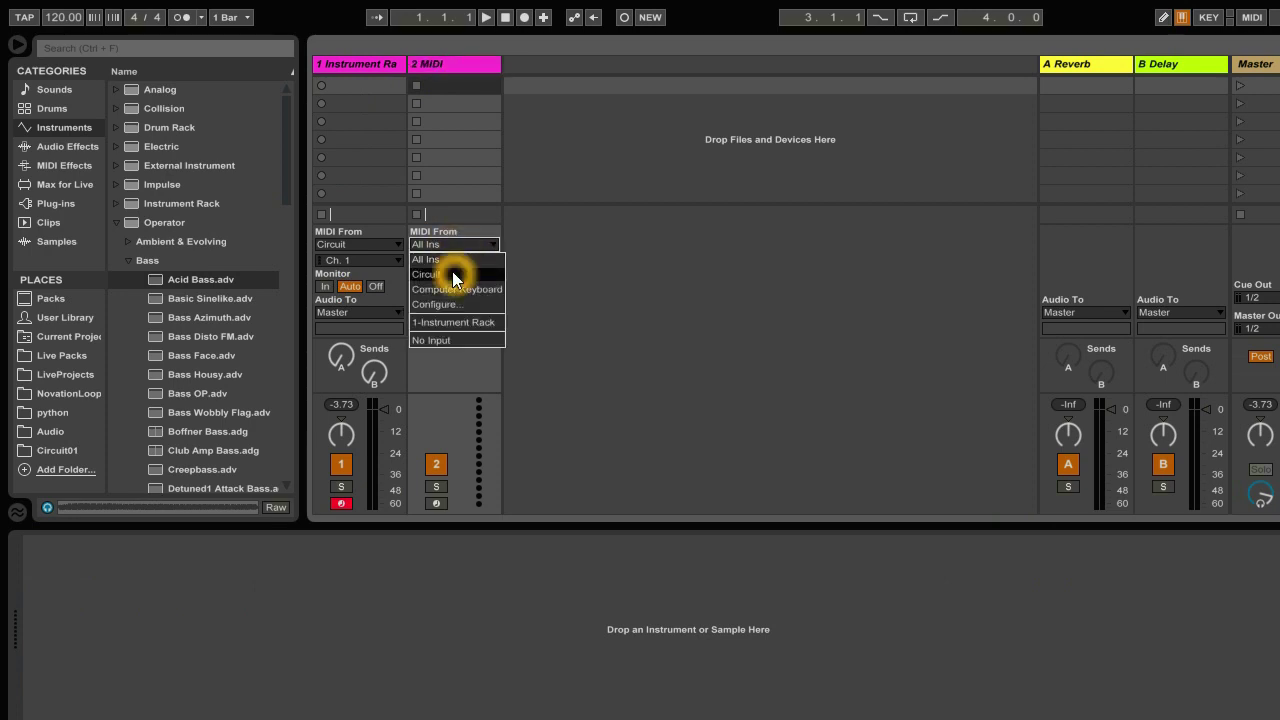
left_click(455, 275)
left_click(462, 261)
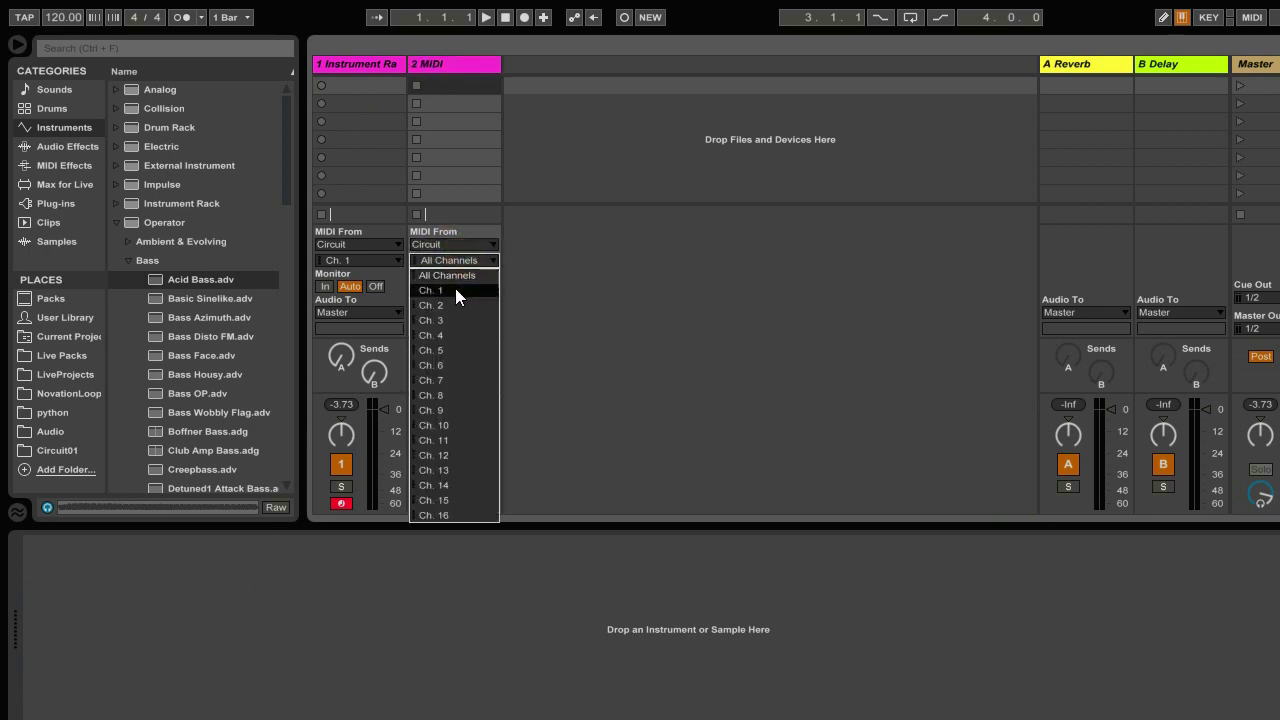
left_click(455, 291)
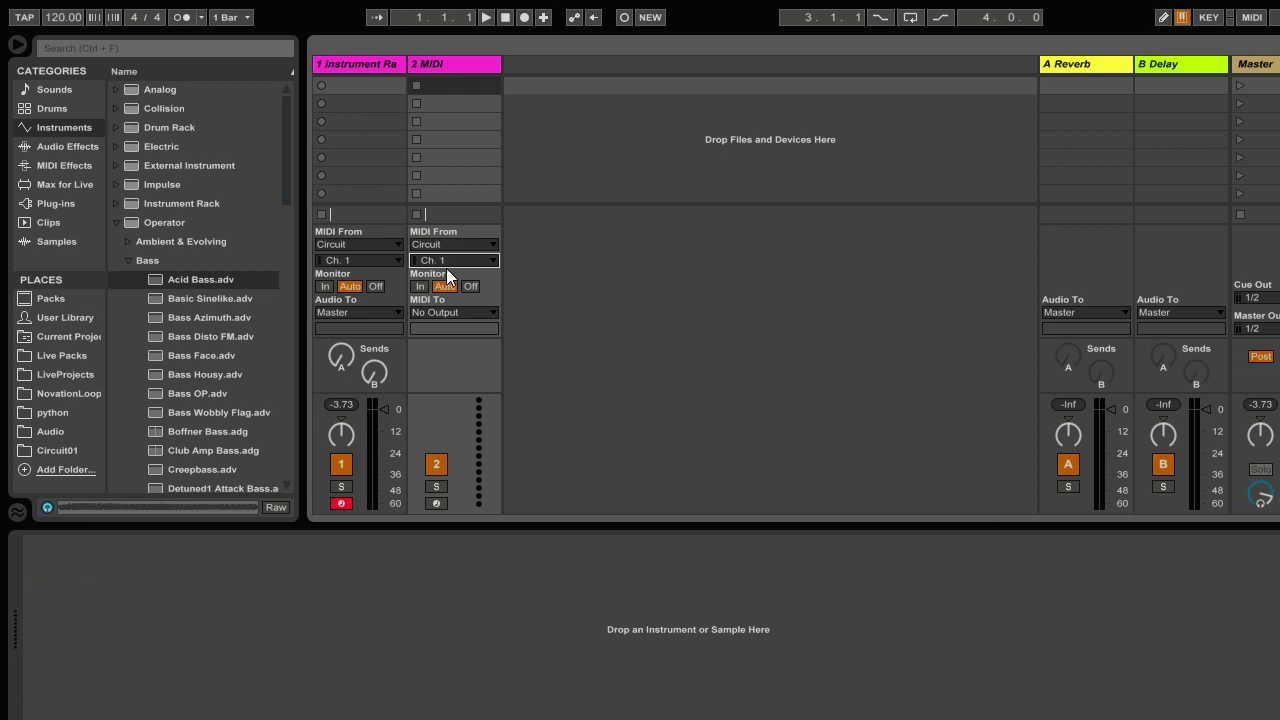
Load ROLI Studio Player with the Acoustic Piano sound onto track 2 and arm track 1
left_click(48, 206)
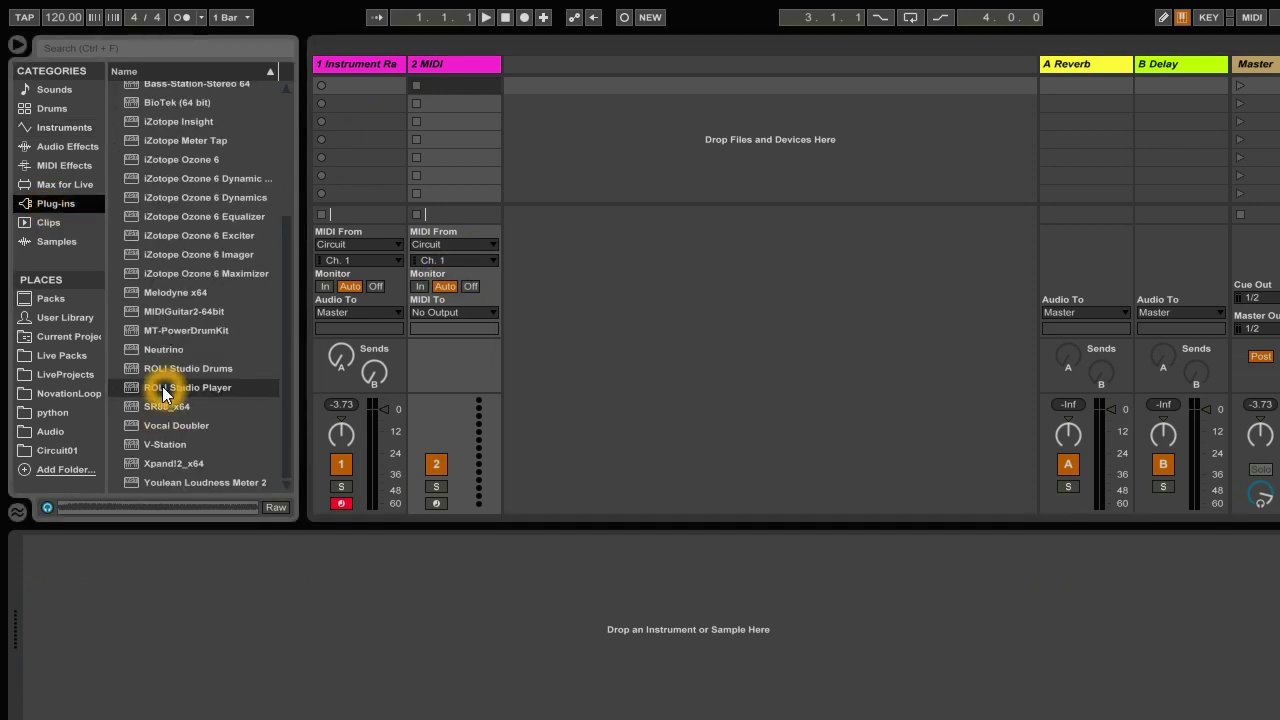
left_click_drag(165, 393, 450, 170)
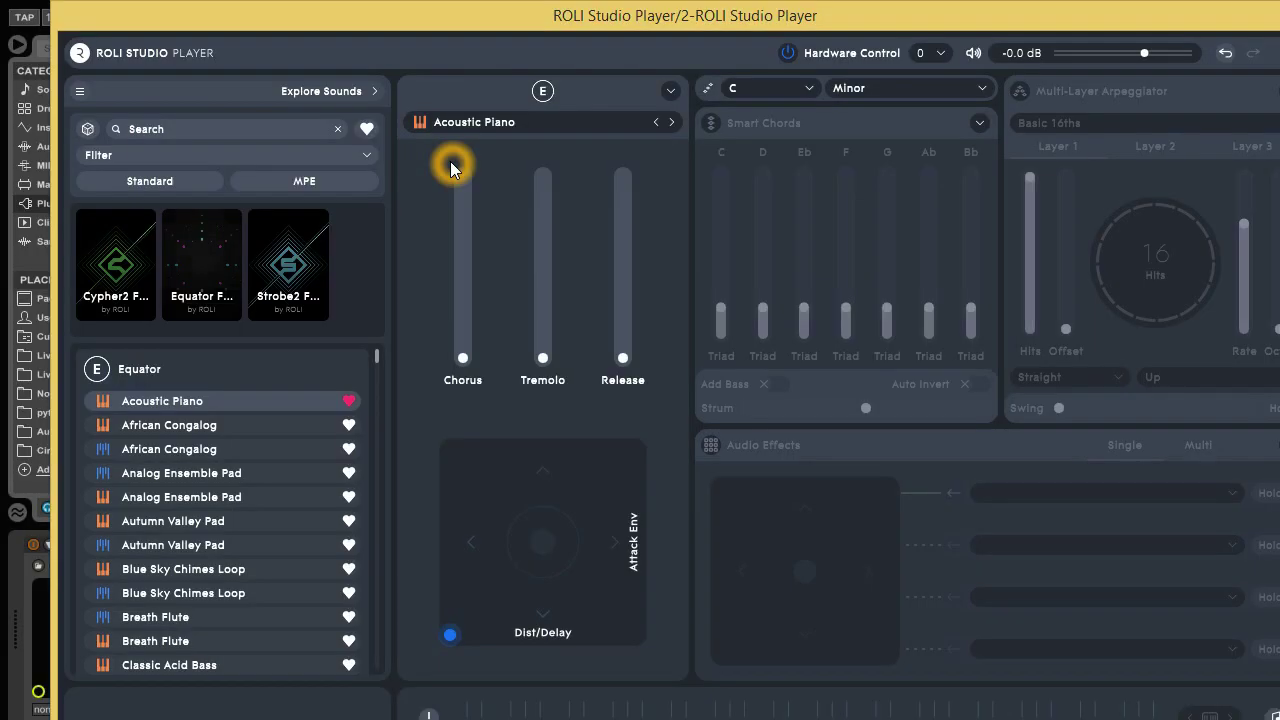
left_click(171, 409)
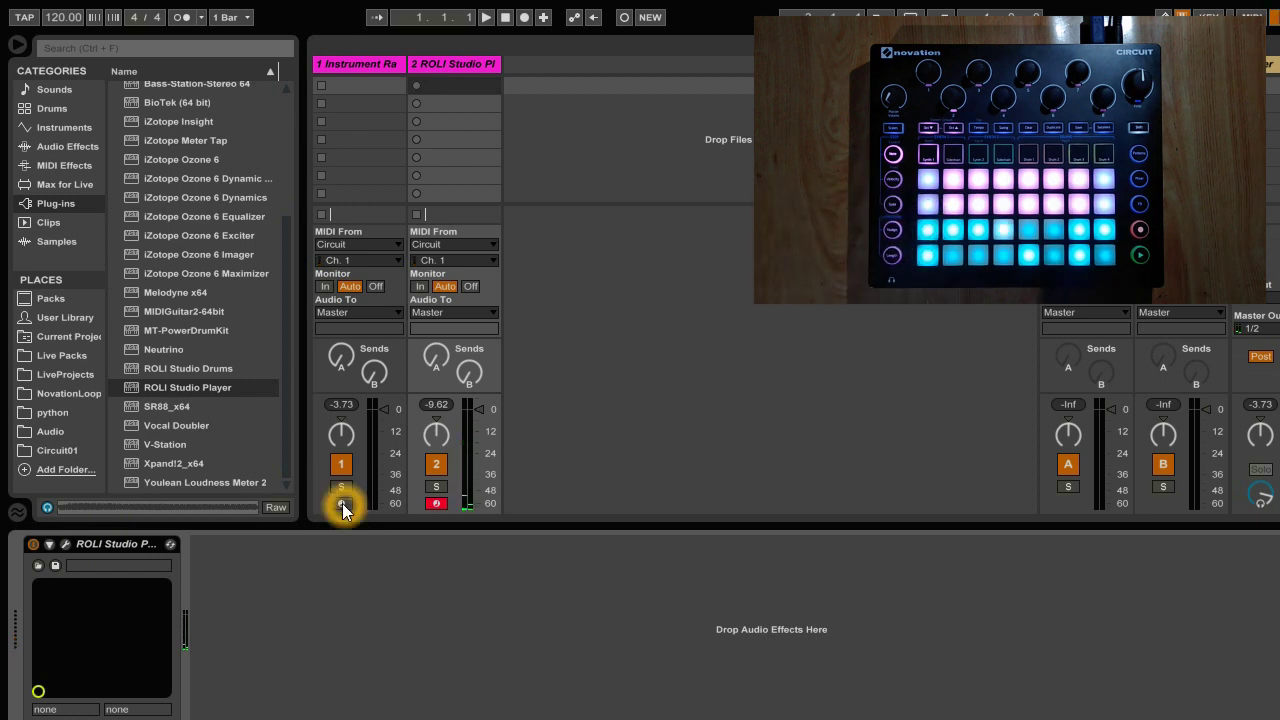
left_click(342, 503)
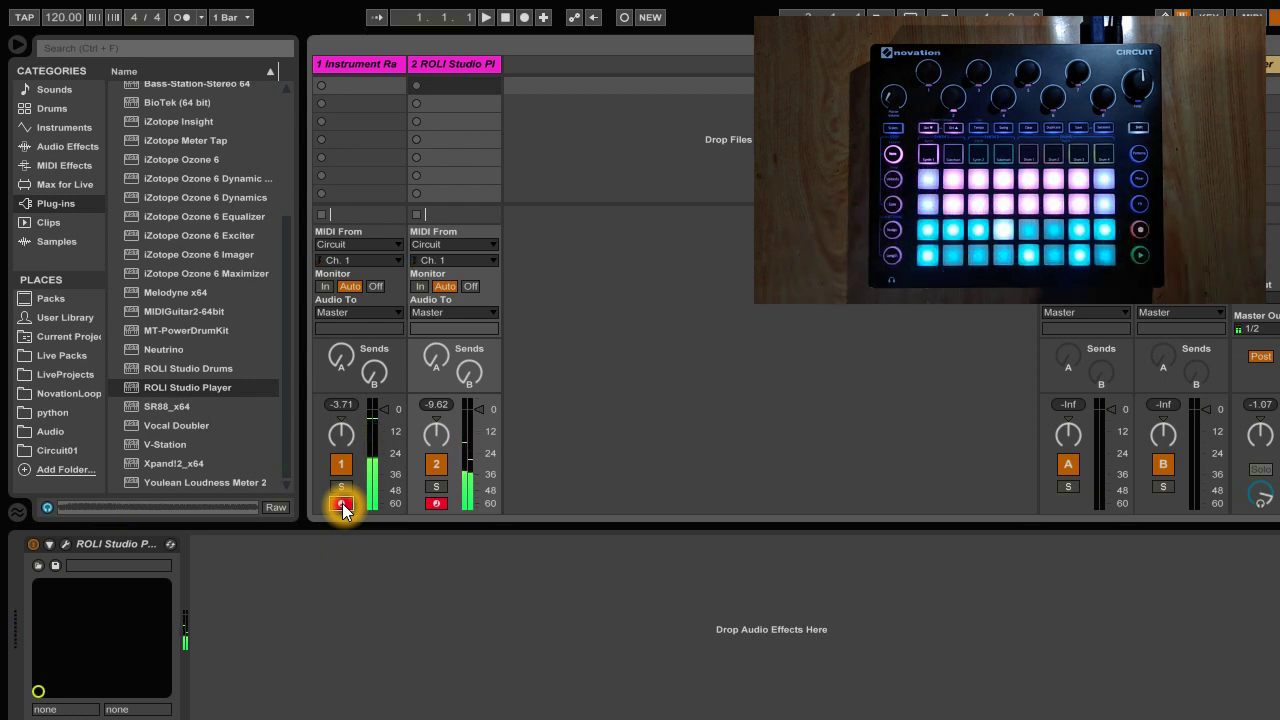
Group the ROLI Studio Player device into an Instrument Rack
left_click(65, 546)
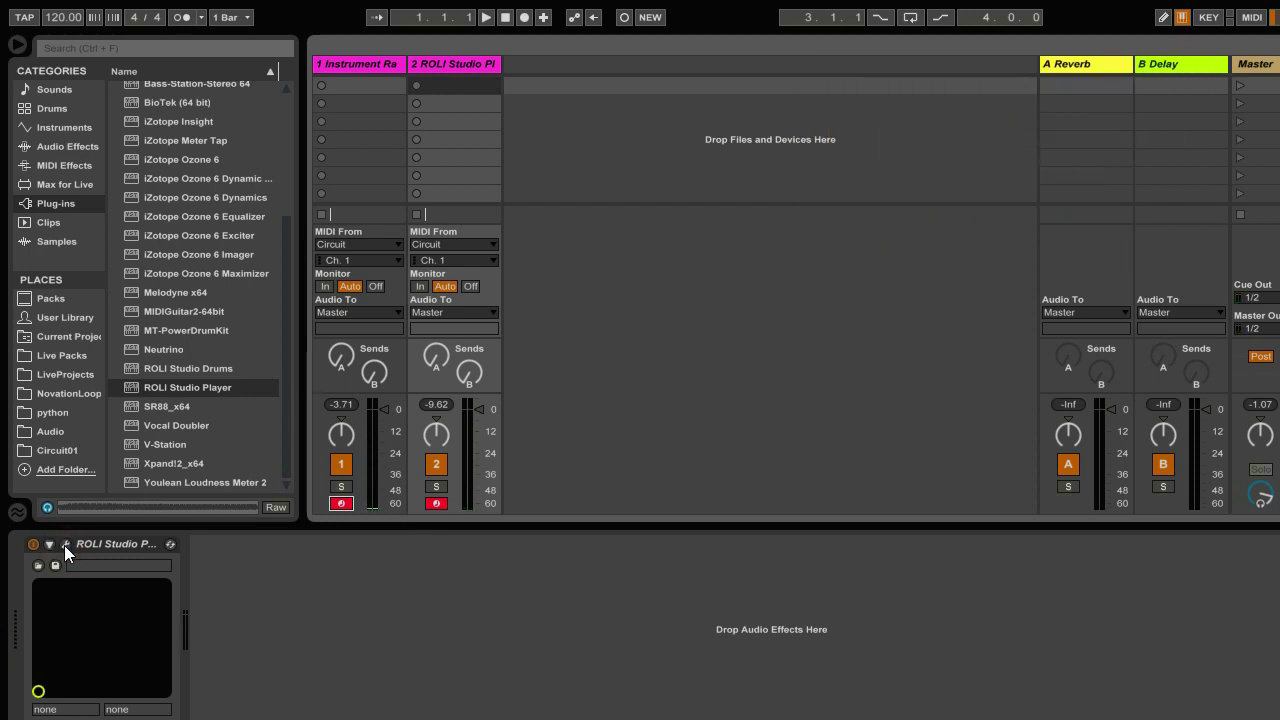
right_click(95, 546)
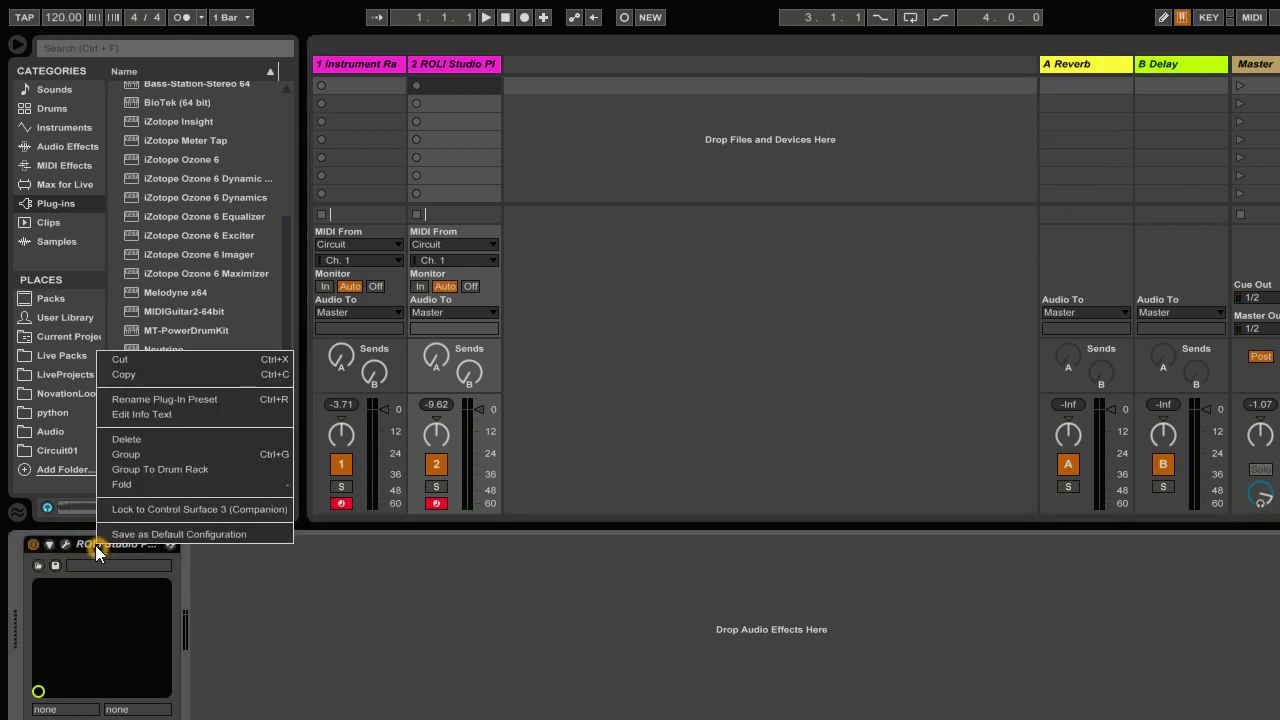
left_click(144, 454)
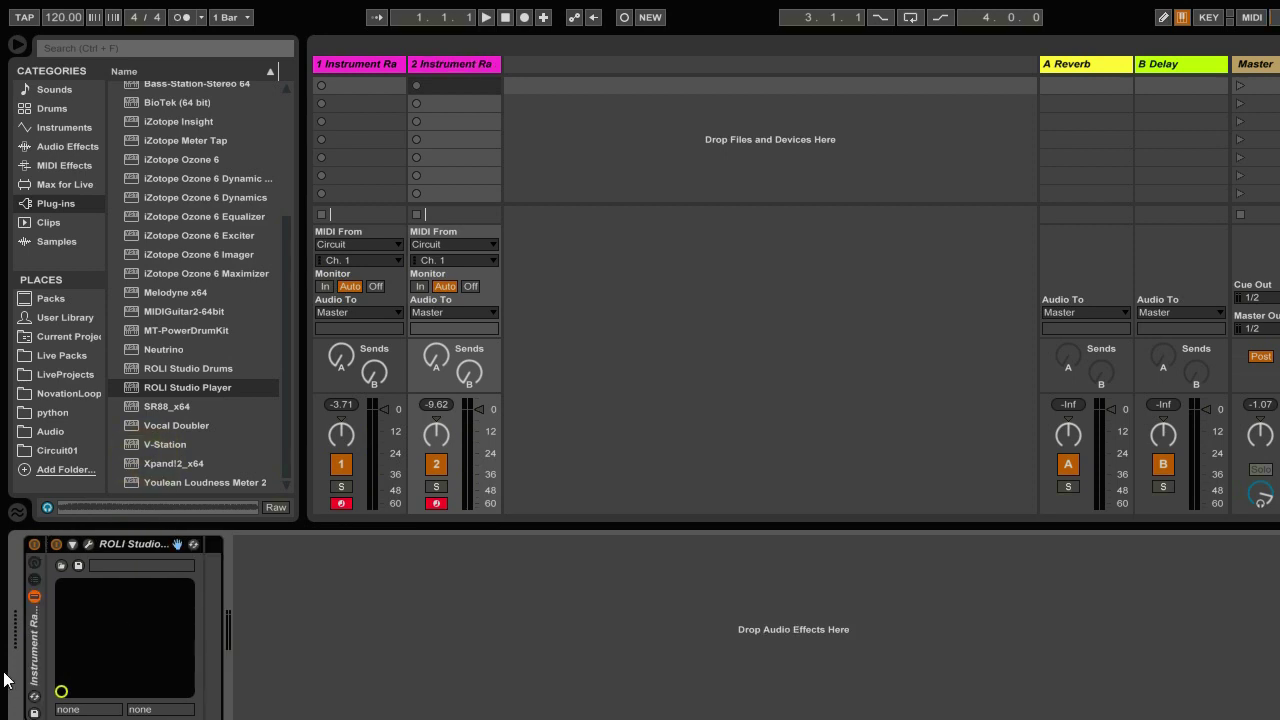
Show the new rack's key zones and raise the ROLI zone's low end to about C3
left_click(34, 596)
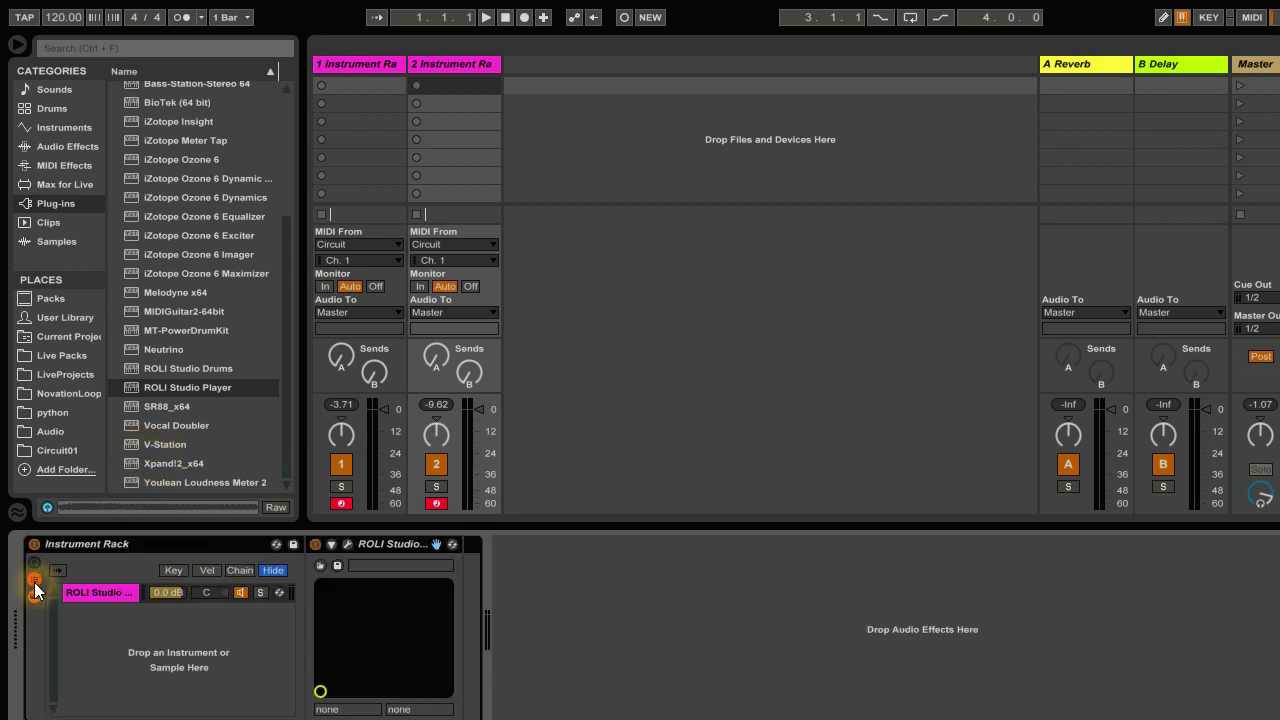
left_click(170, 571)
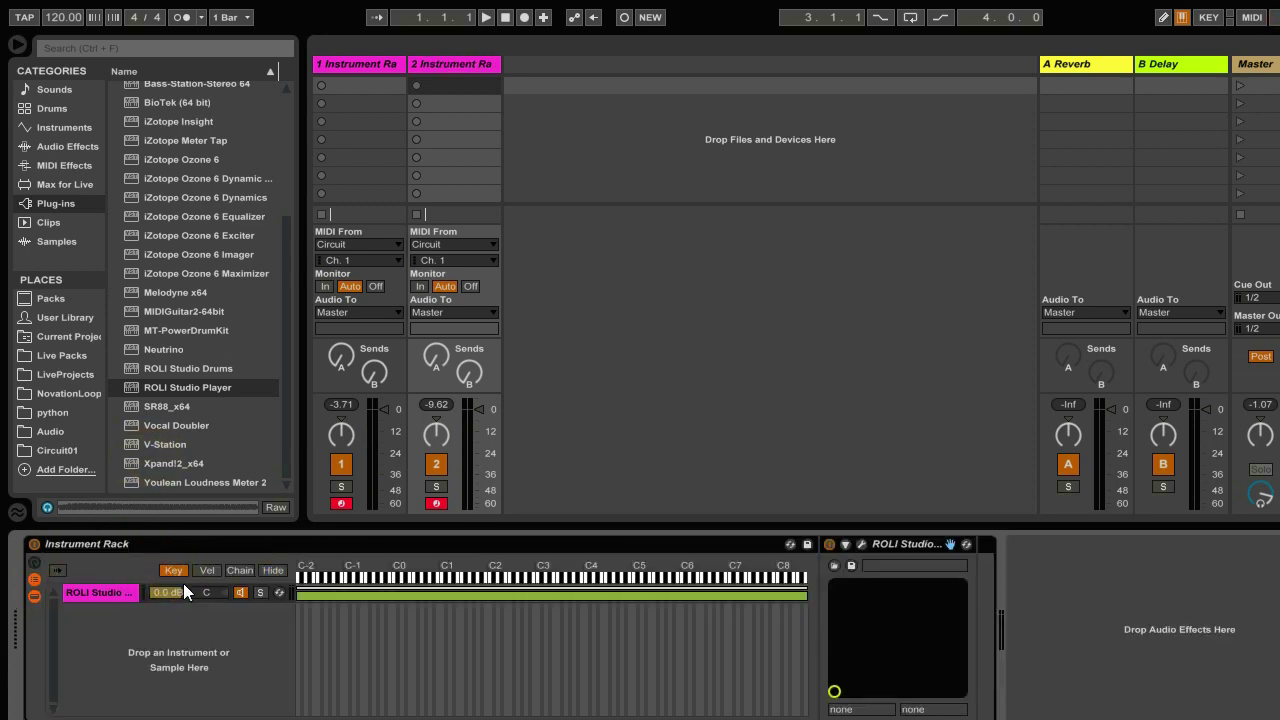
left_click(304, 595)
left_click_drag(302, 595, 541, 576)
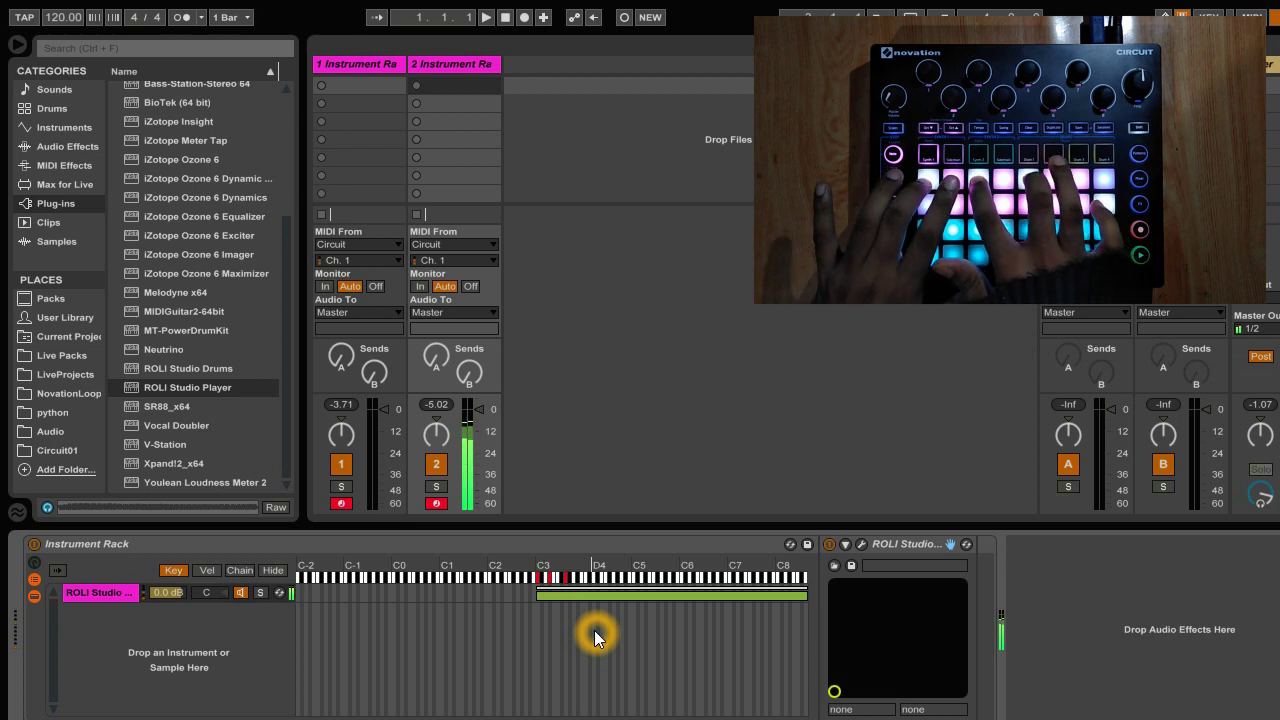
Insert MIDI tracks 3 and 4 and colour both light green
right_click(528, 68)
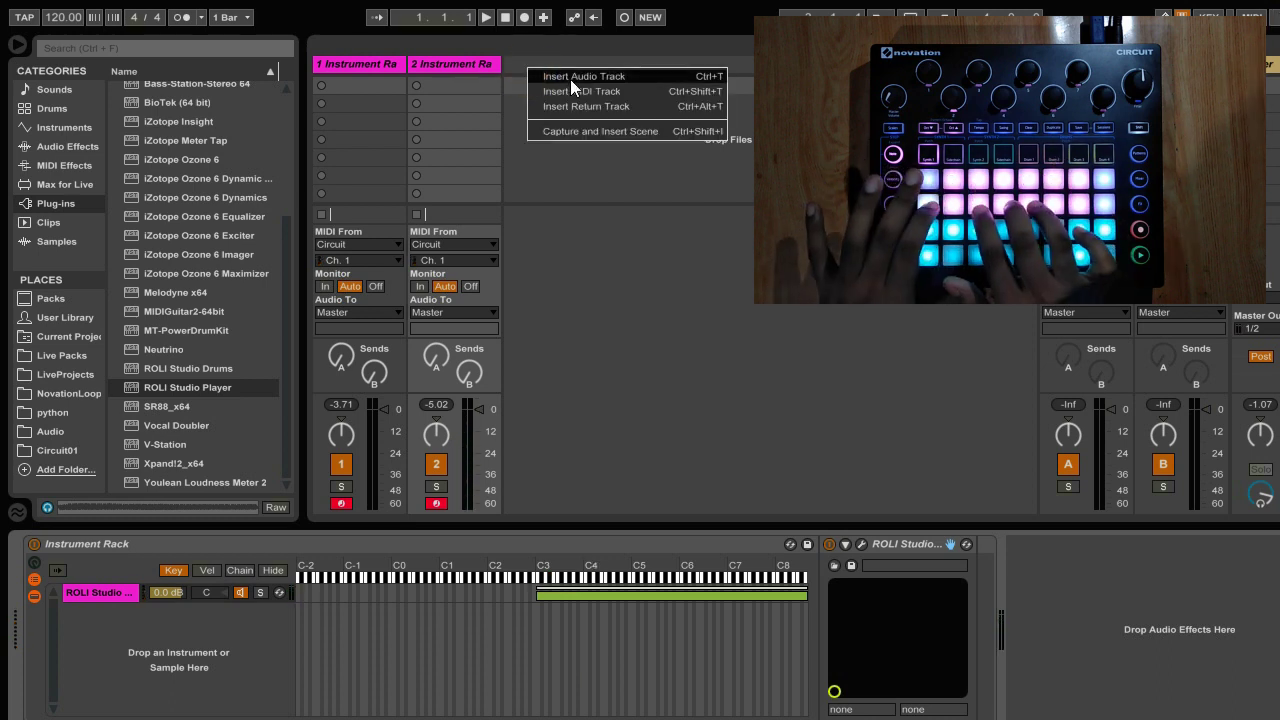
left_click(578, 91)
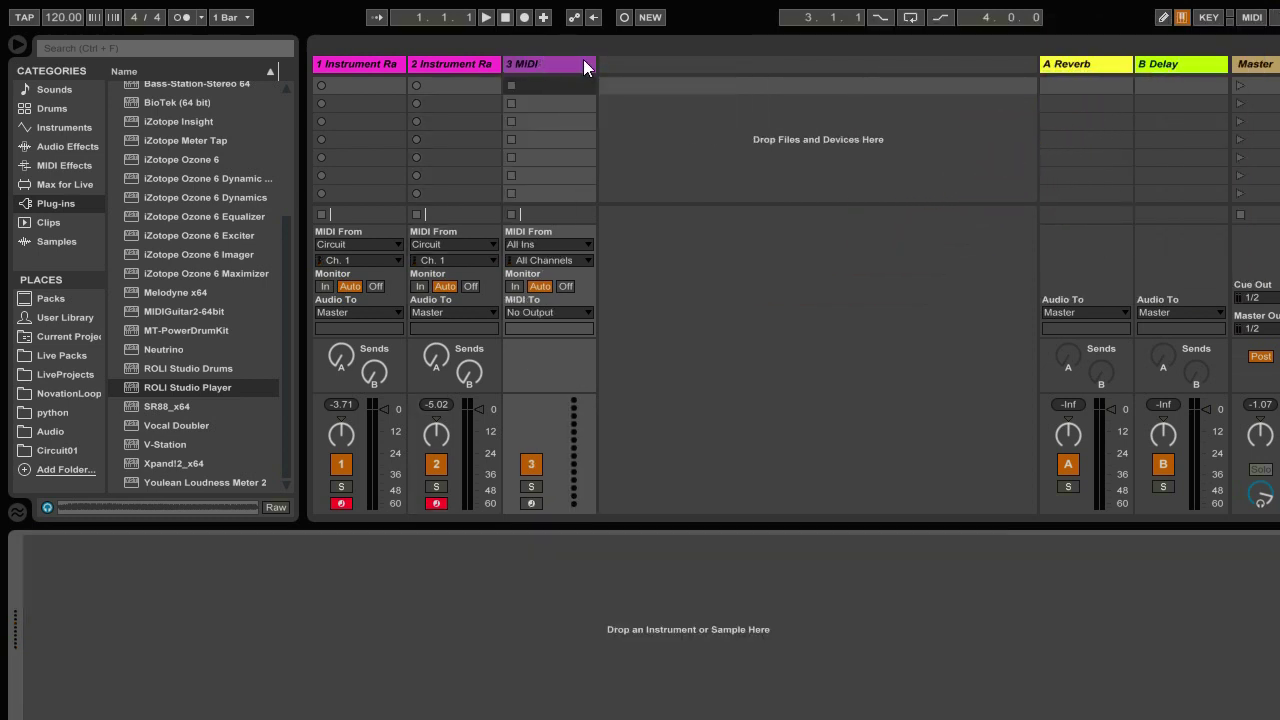
right_click(611, 64)
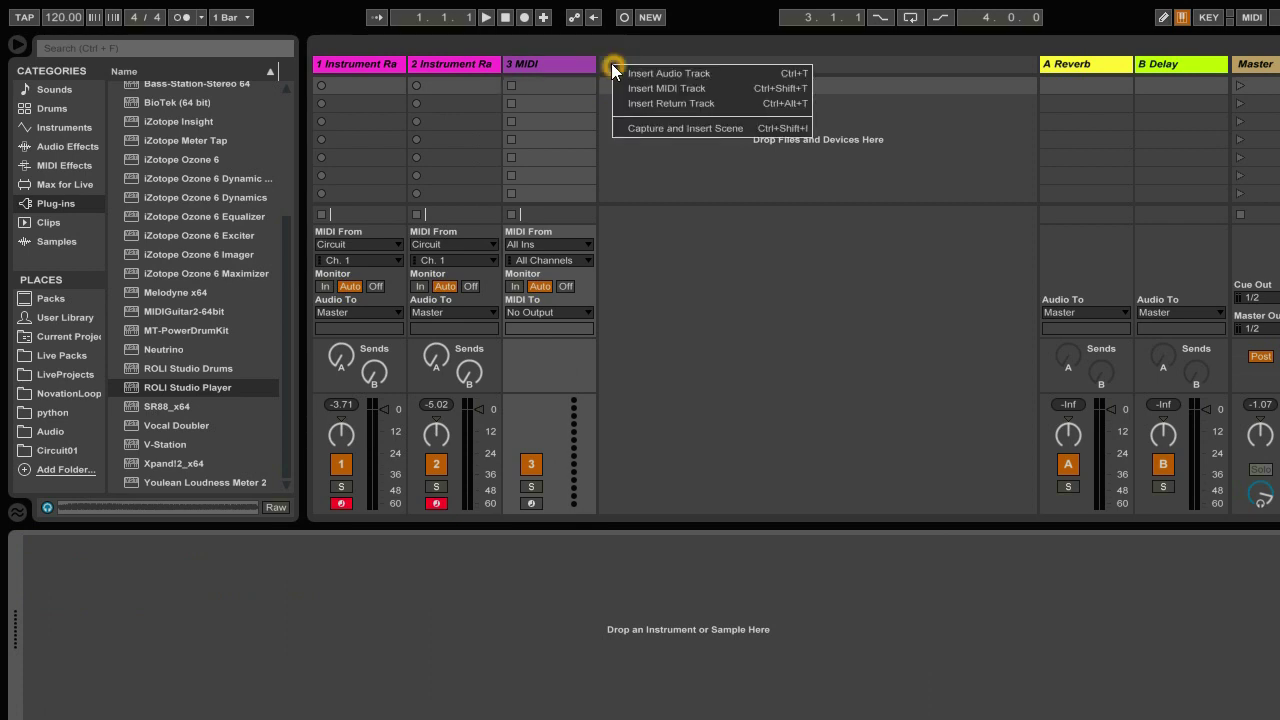
left_click(694, 86)
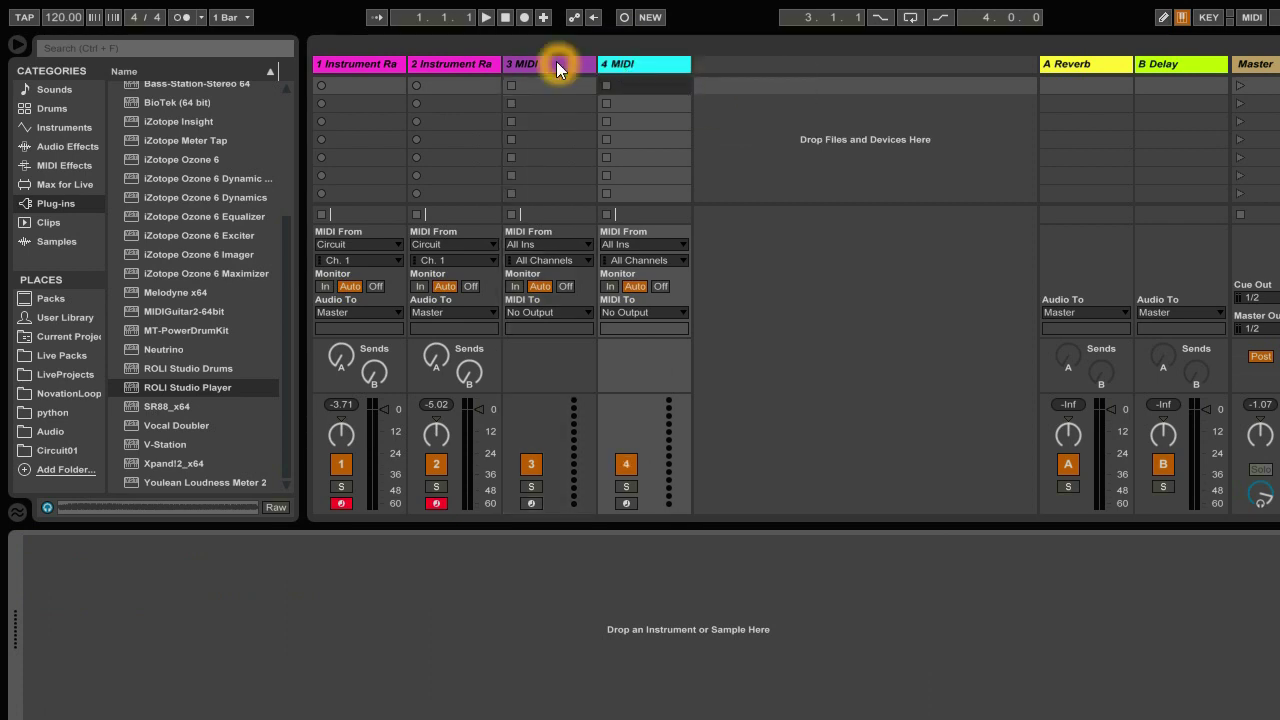
right_click(556, 61)
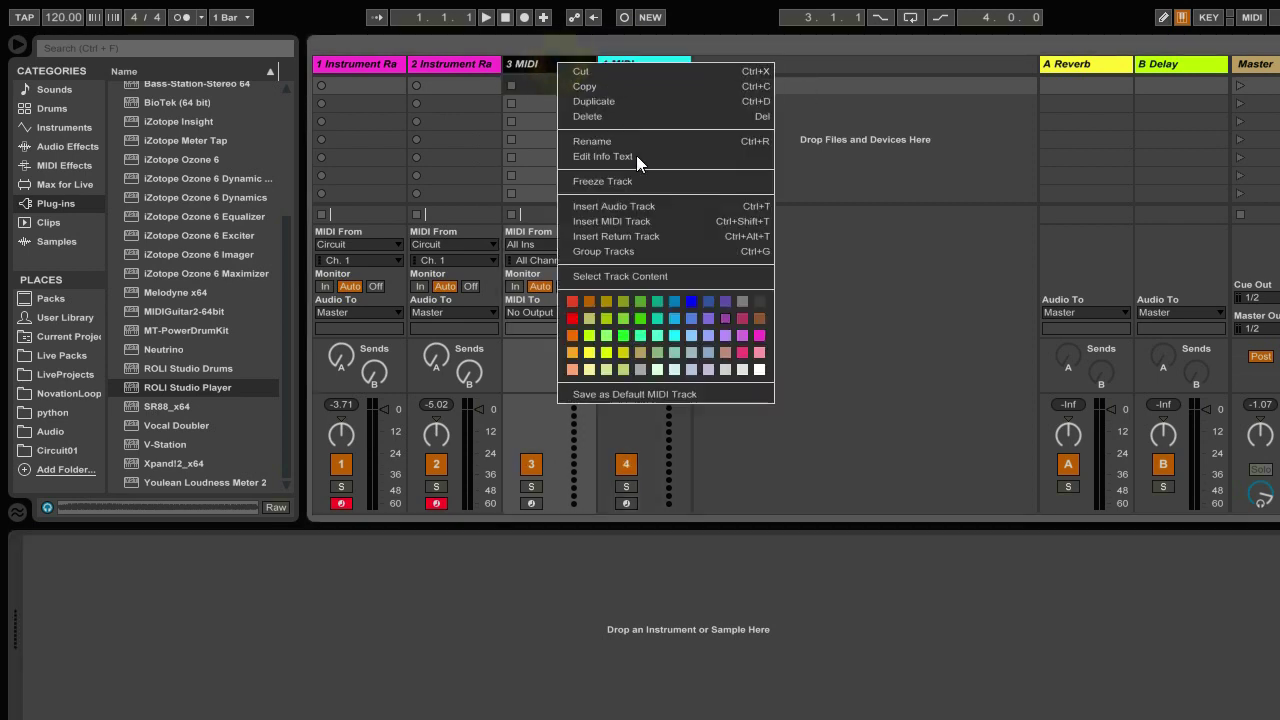
left_click(606, 340)
right_click(641, 58)
left_click(651, 335)
Route tracks 3 and 4 from Circuit on channel 2
left_click(564, 260)
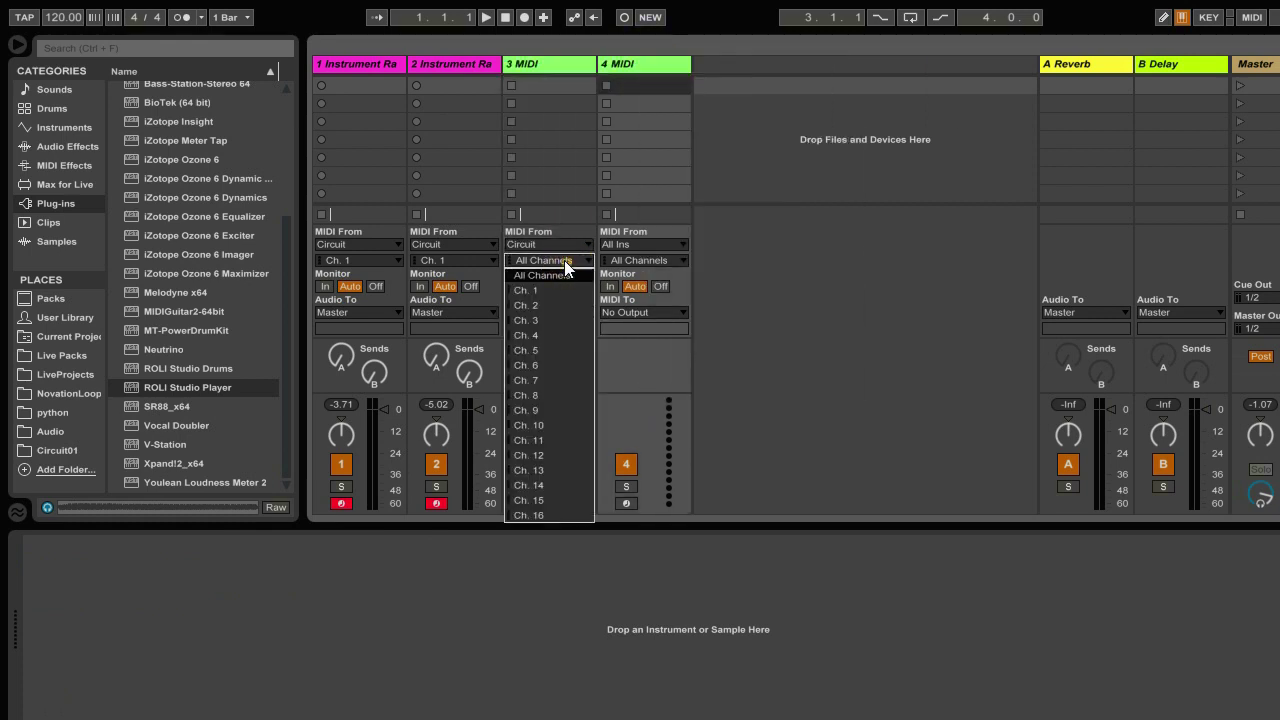
left_click(551, 305)
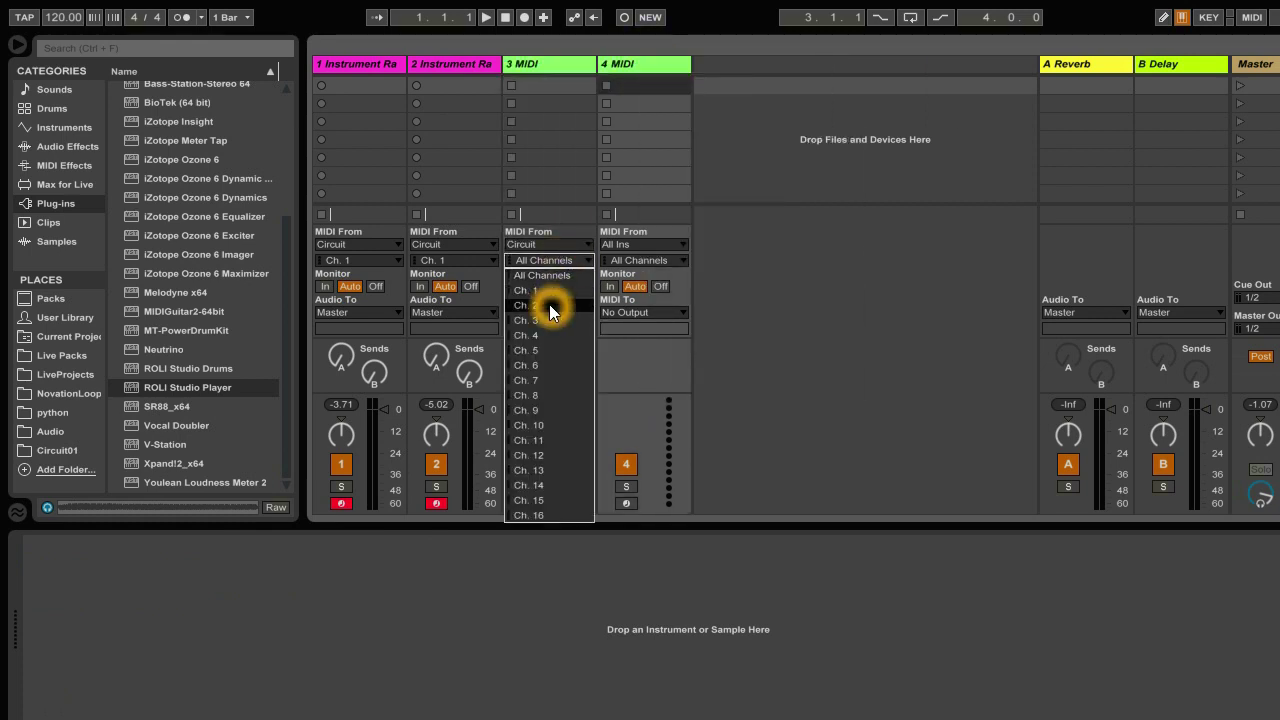
left_click(641, 244)
left_click(640, 275)
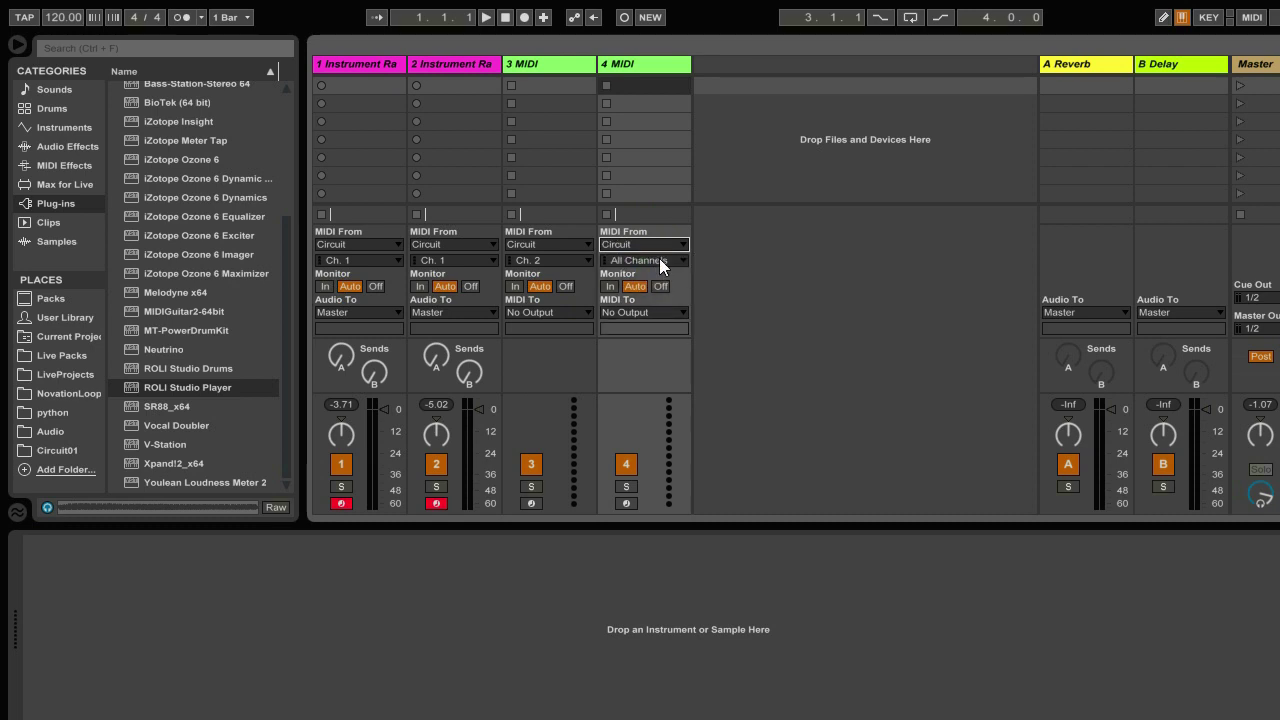
left_click(659, 258)
left_click(643, 303)
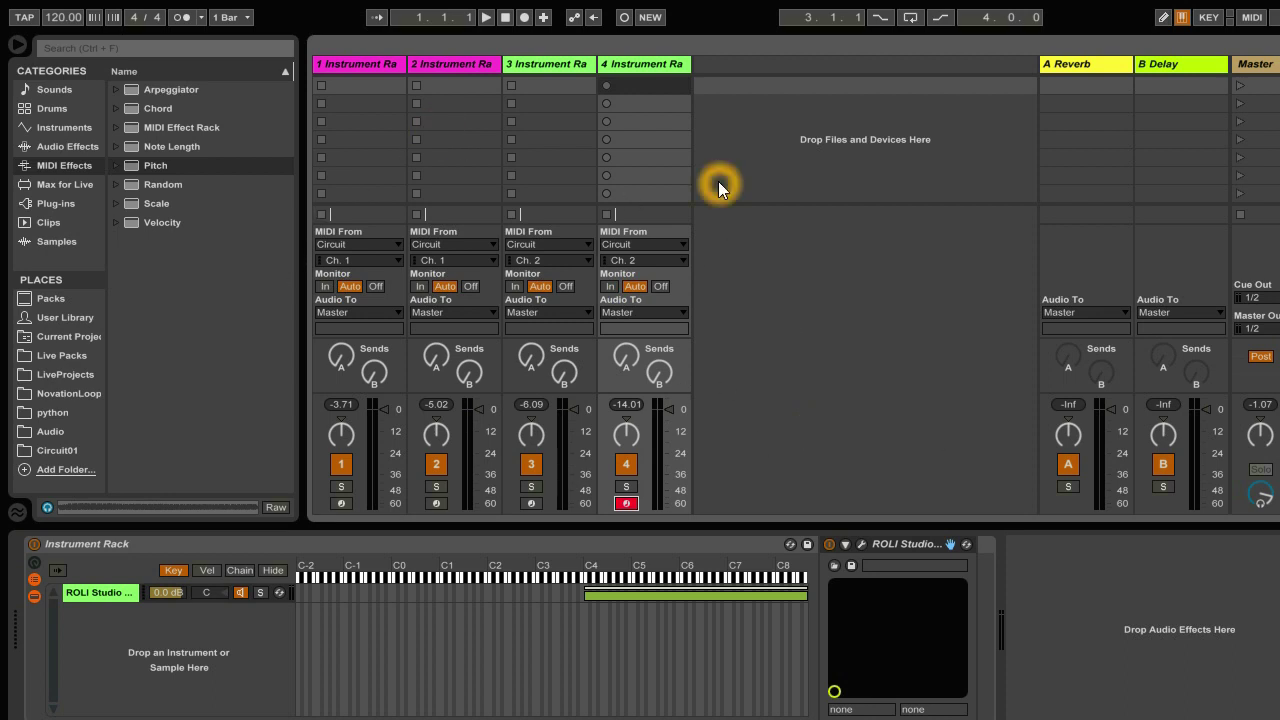
Inspect the racks on tracks 4 and 3, then arm tracks 3, 2 and 1
left_click(642, 66)
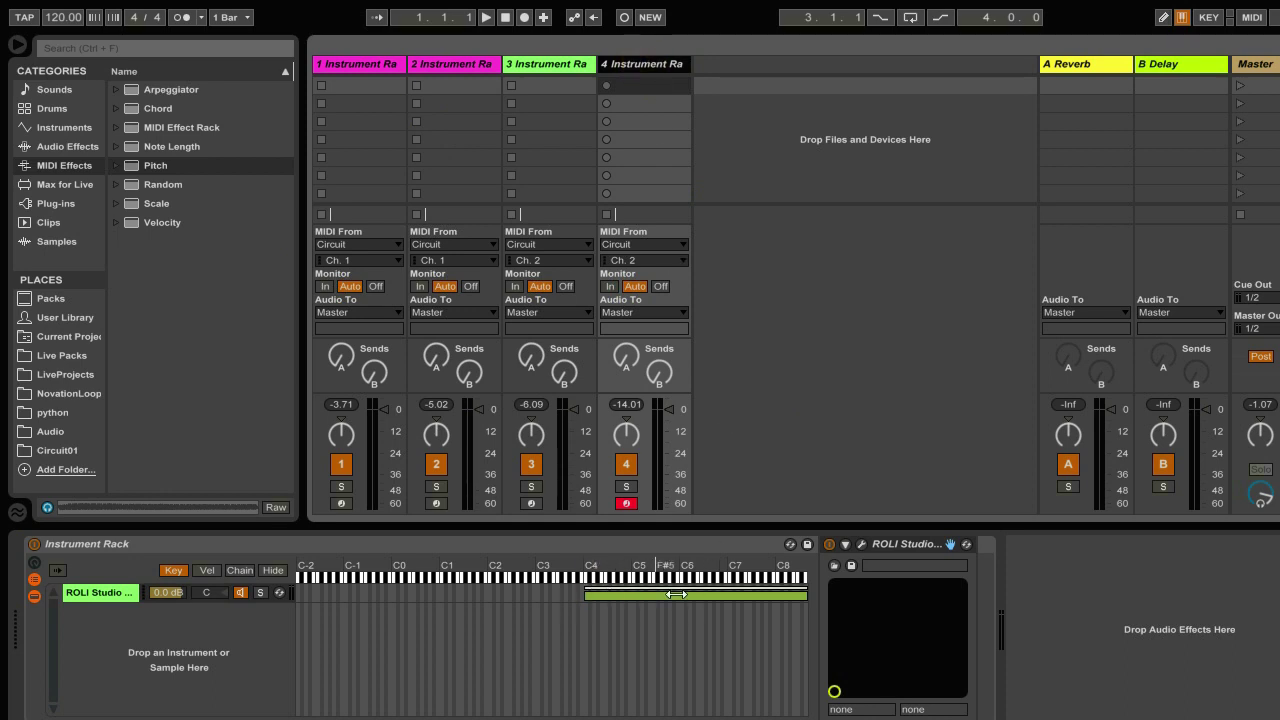
left_click(556, 66)
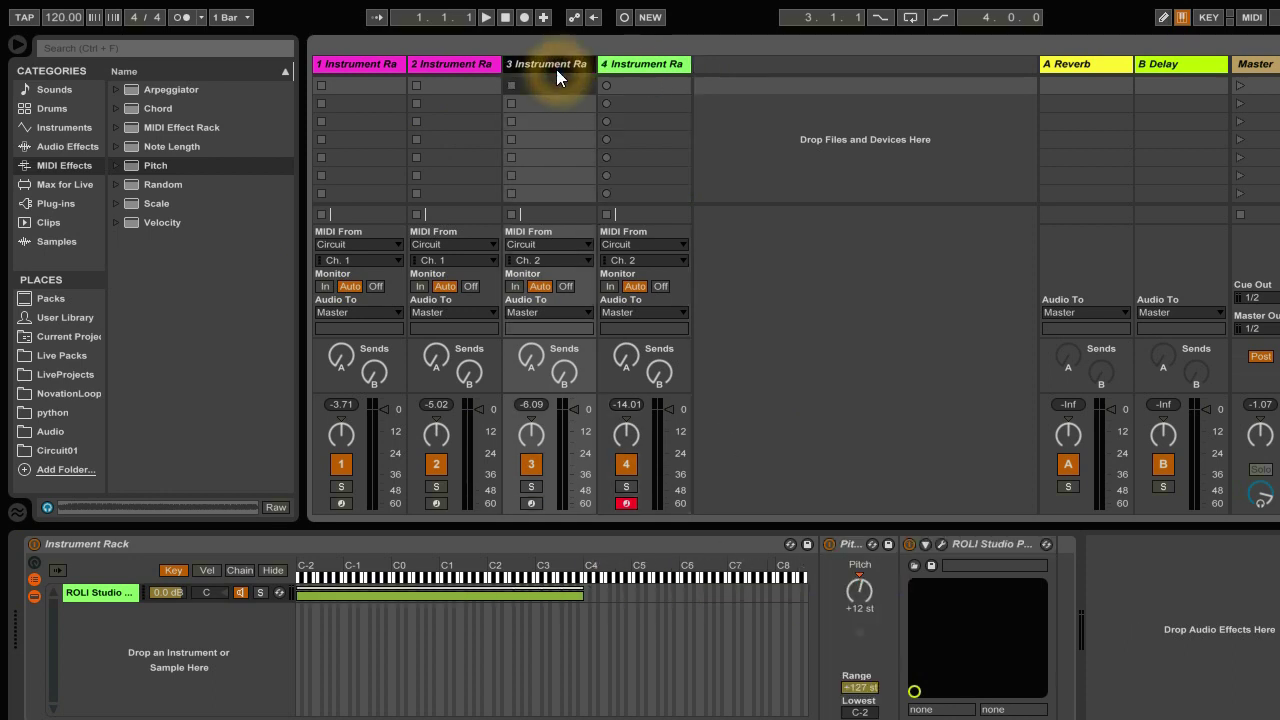
left_click(531, 503)
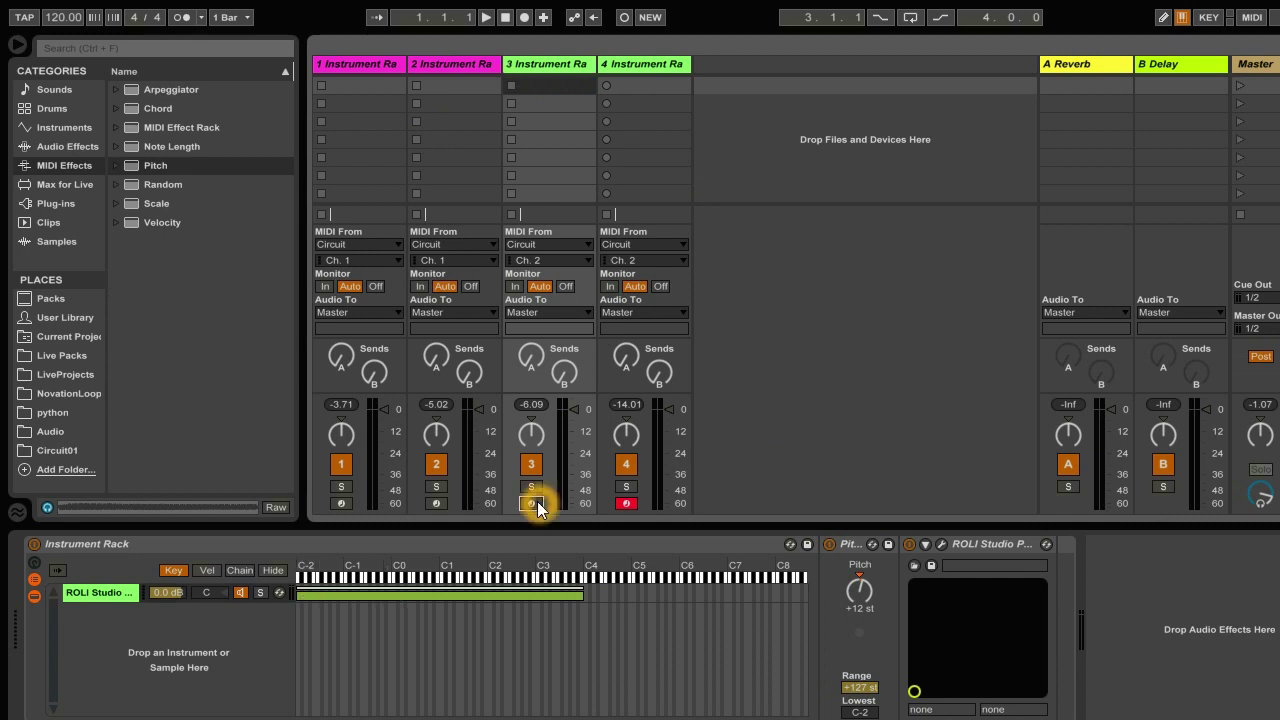
left_click(436, 503)
left_click(341, 503)
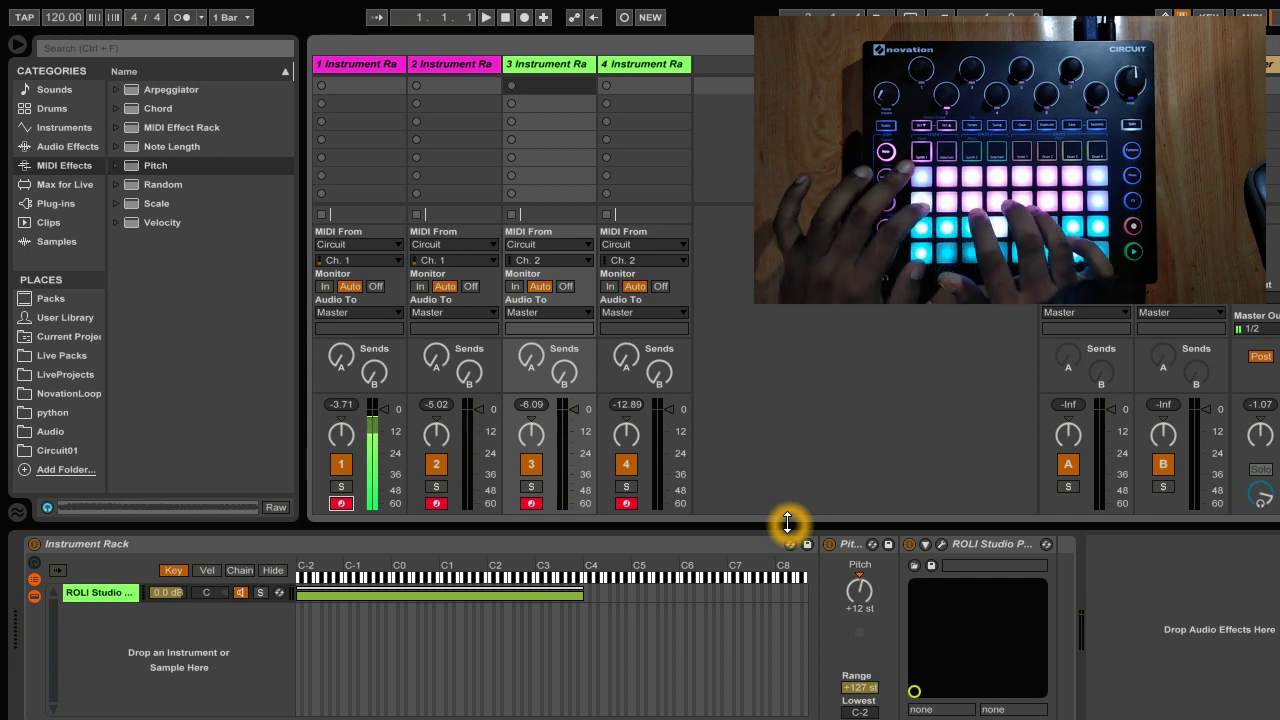
Delete track 3's Pitch device and drag a fresh Pitch from MIDI Effects ahead of ROLI Studio Player
left_click(858, 550)
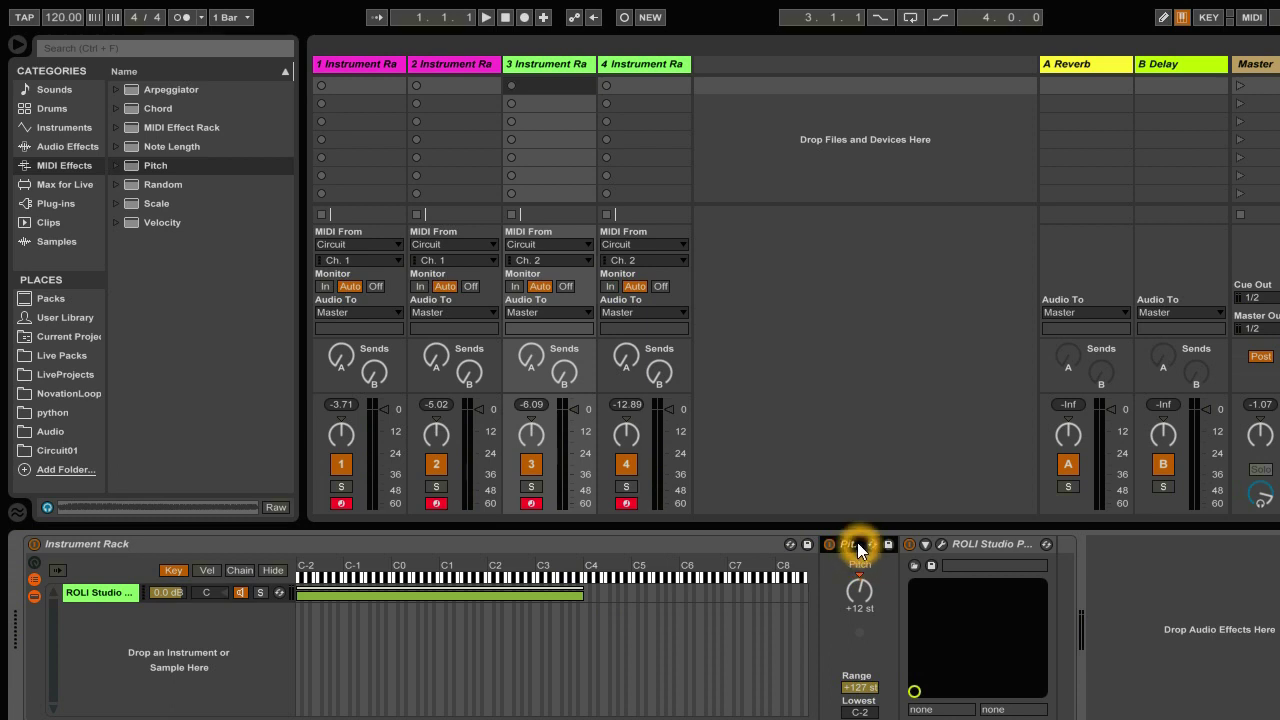
key("Delete")
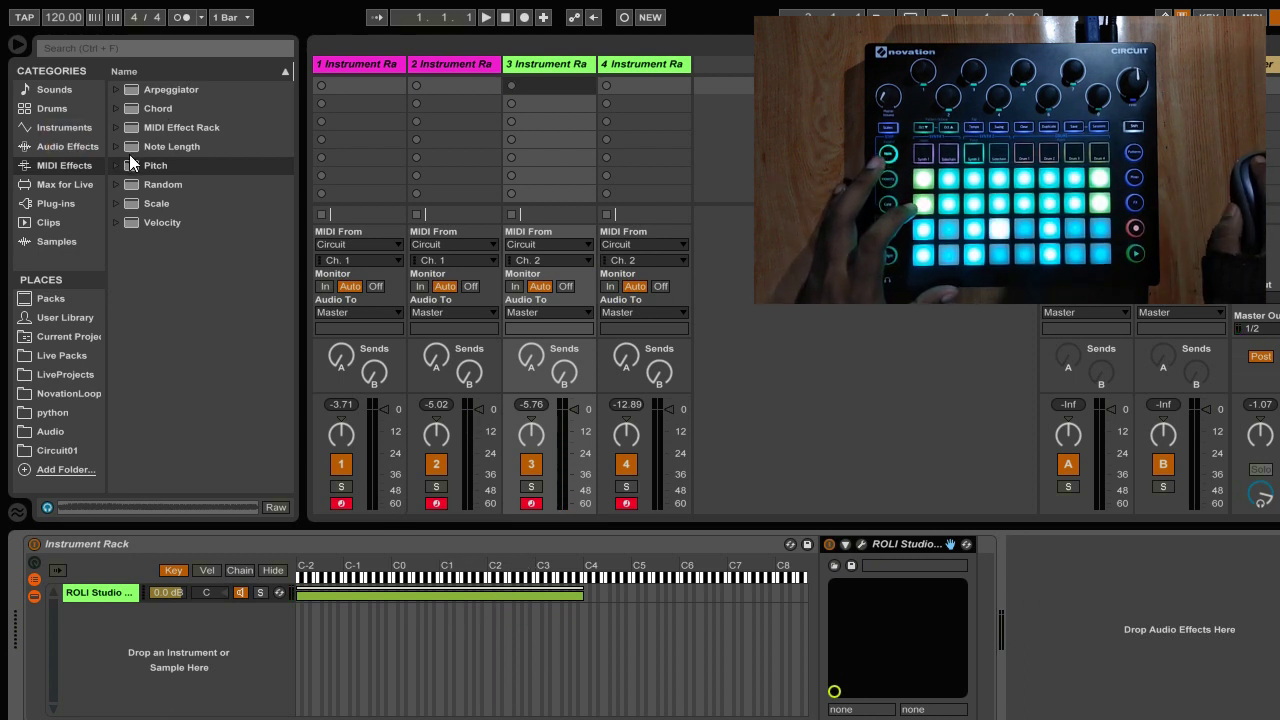
left_click_drag(130, 167, 860, 585)
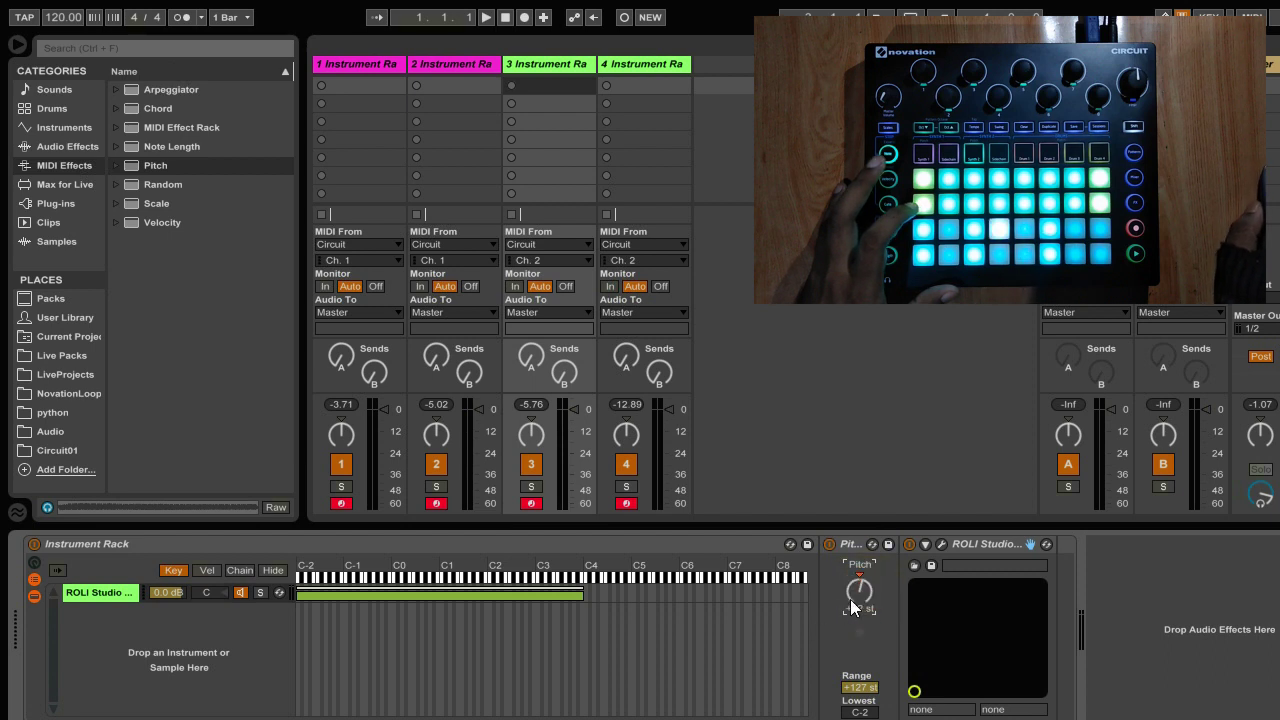
left_click(951, 654)
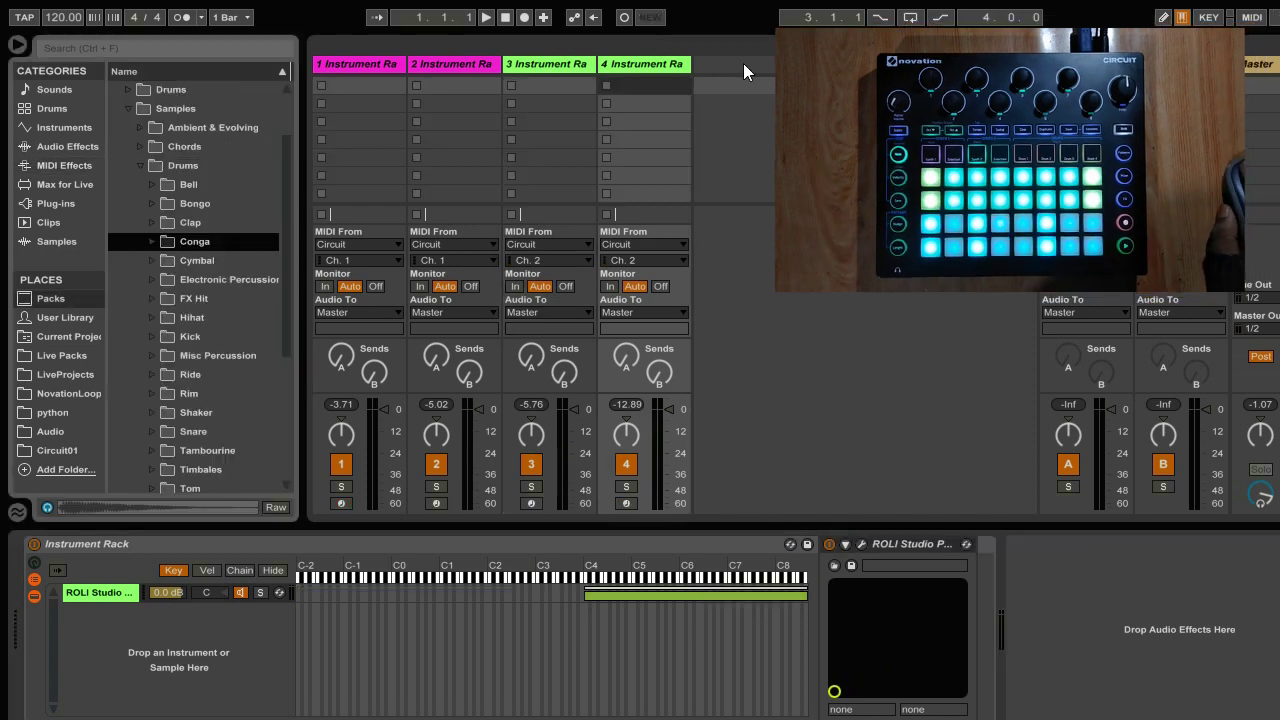
Insert four new MIDI tracks, 5 through 8
right_click(744, 66)
left_click(787, 88)
right_click(830, 66)
left_click(862, 88)
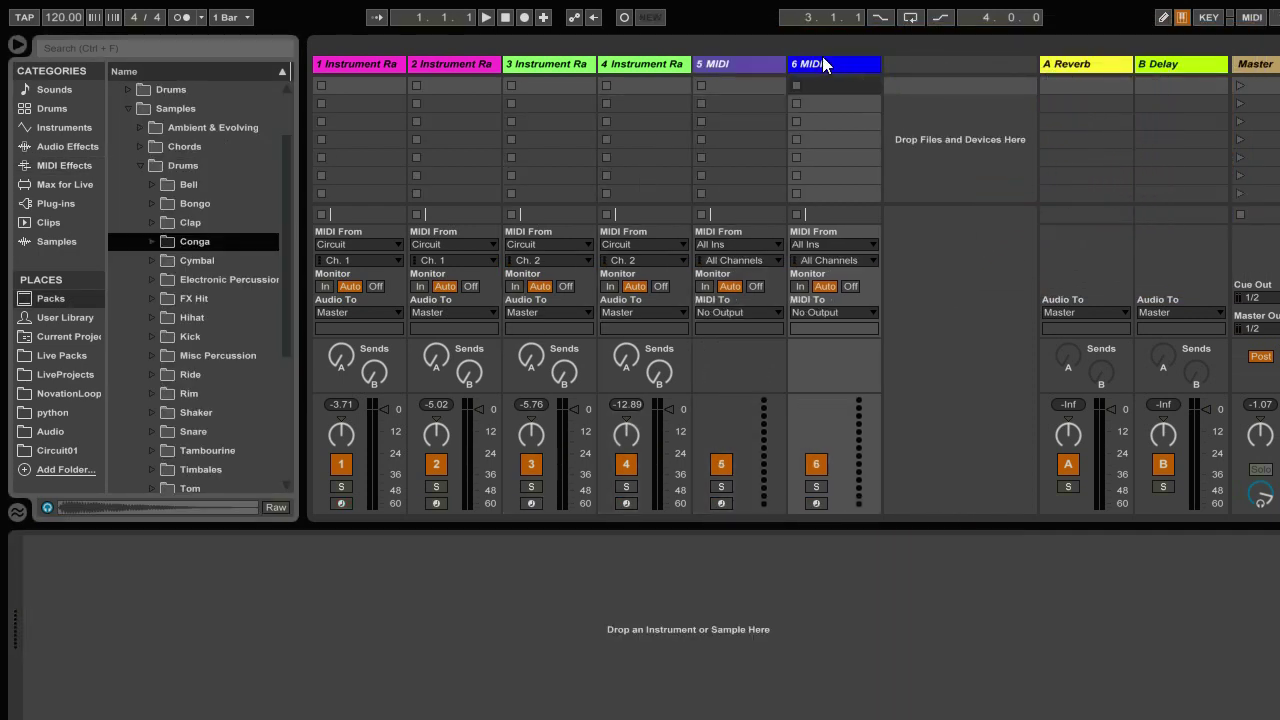
right_click(874, 64)
left_click(905, 87)
right_click(995, 63)
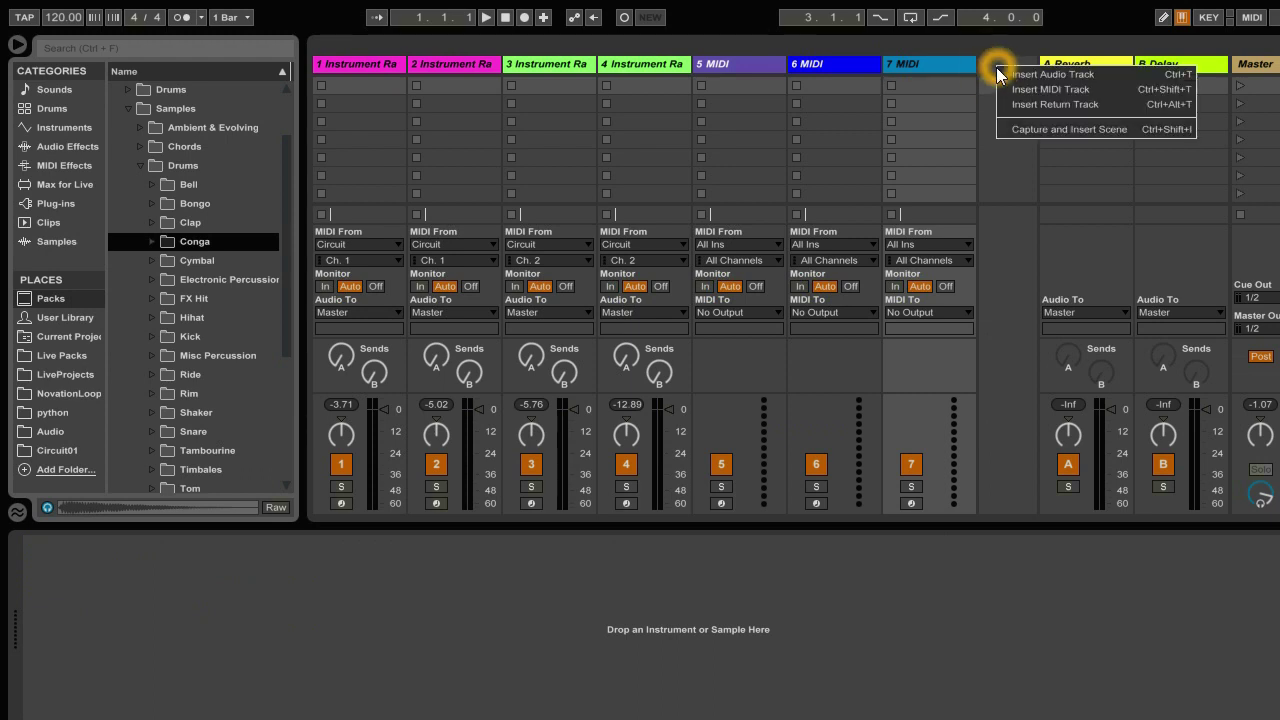
left_click(1016, 86)
Colour tracks 5, 6, 7 and 8 orange
right_click(703, 67)
left_click(740, 306)
right_click(757, 67)
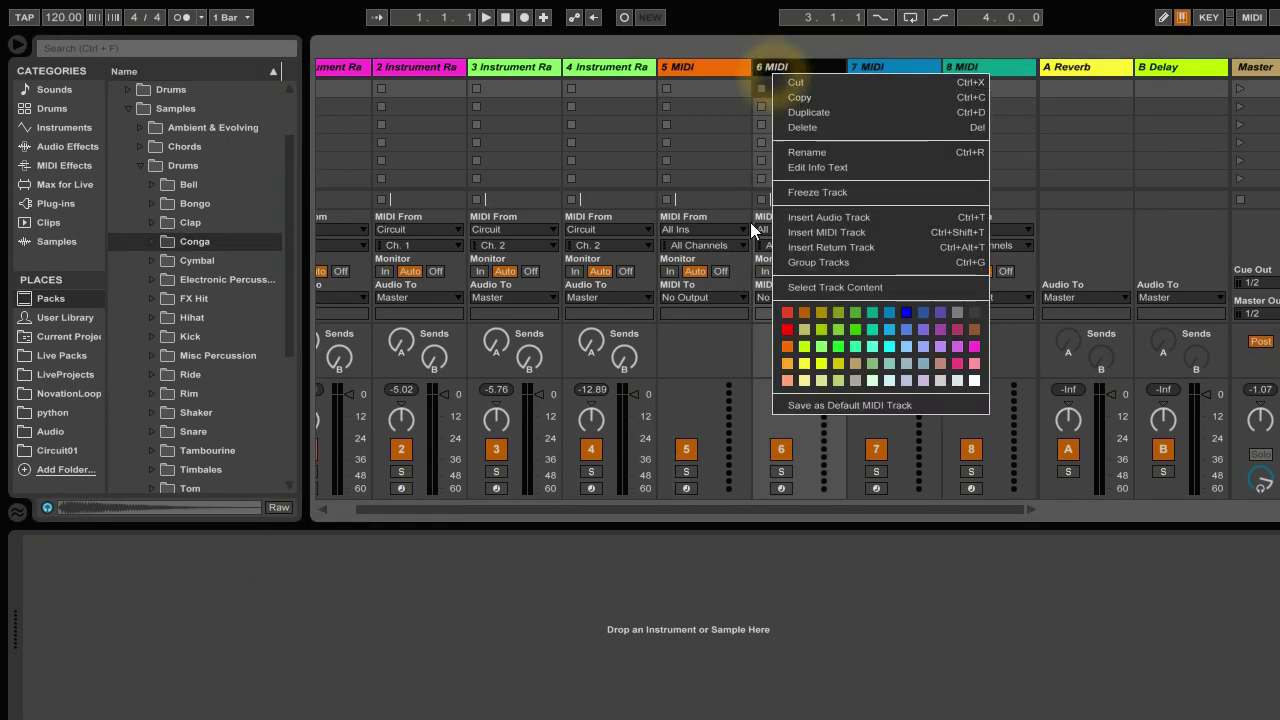
left_click(794, 306)
right_click(886, 67)
left_click(923, 306)
right_click(980, 70)
left_click(1017, 306)
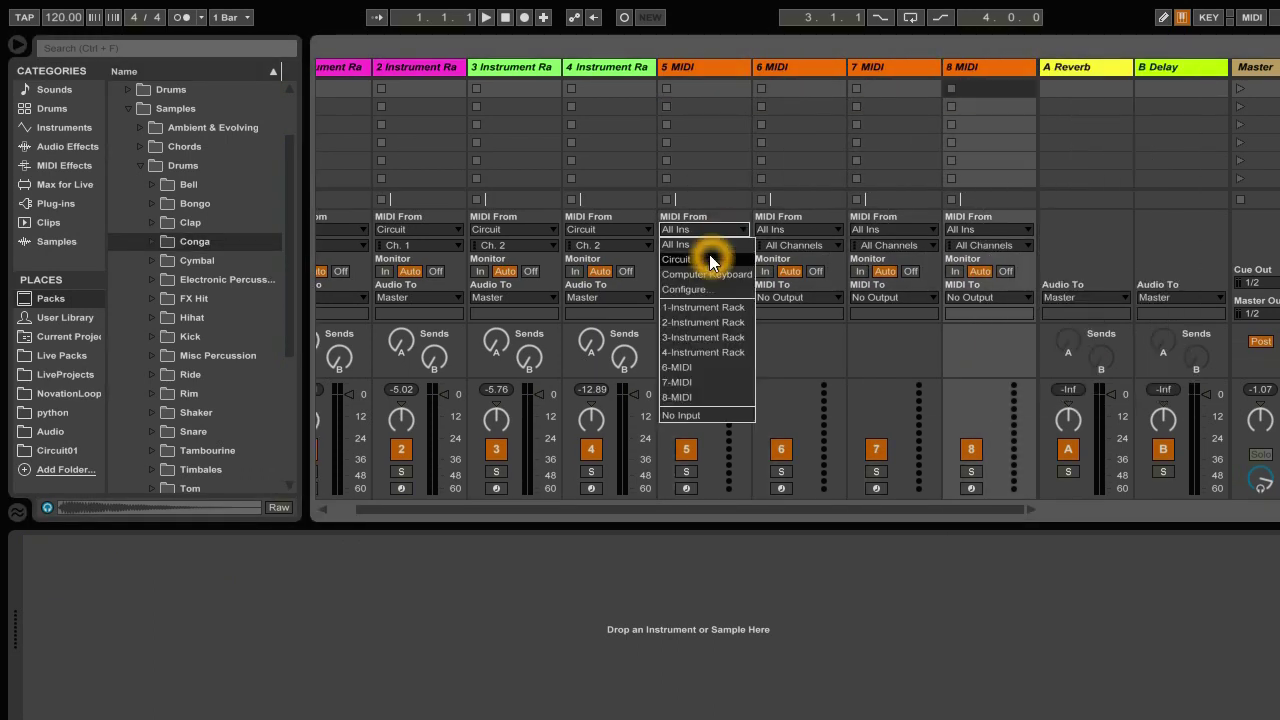
Route tracks 5 and 6 from Circuit on channel 10
left_click(710, 260)
left_click(735, 245)
left_click(742, 410)
left_click(815, 229)
left_click(815, 259)
left_click(815, 246)
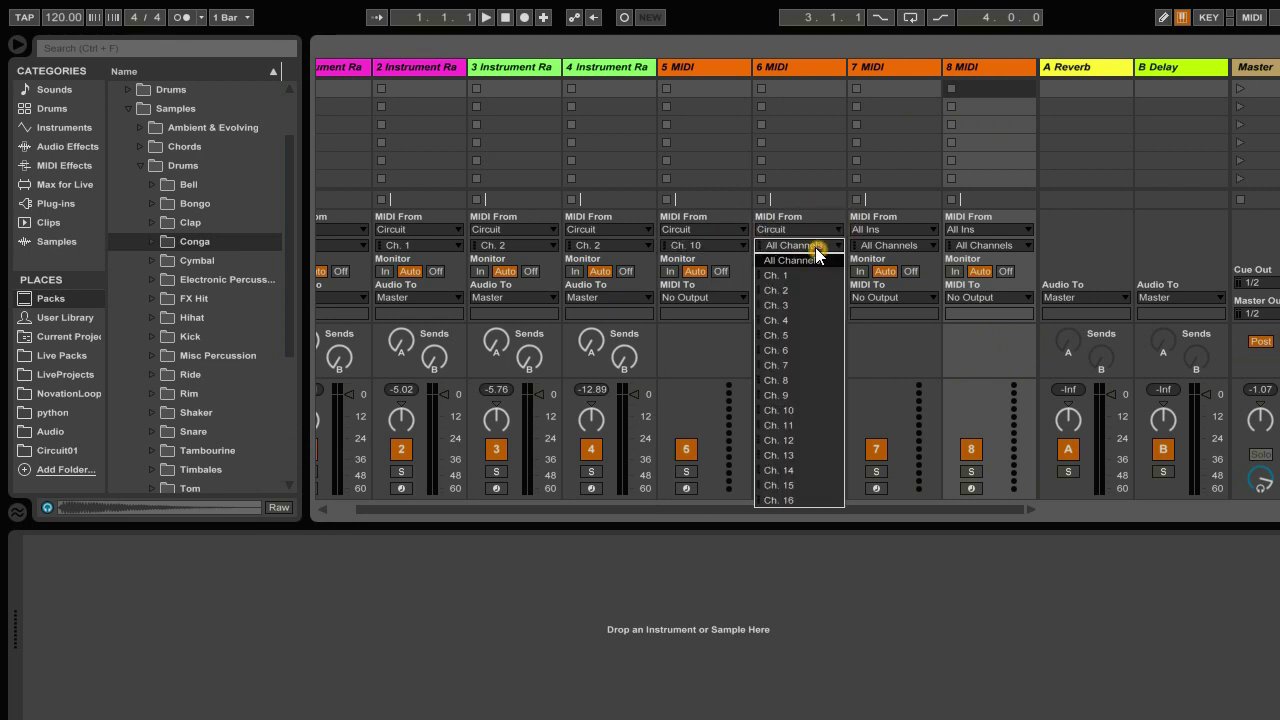
left_click(800, 410)
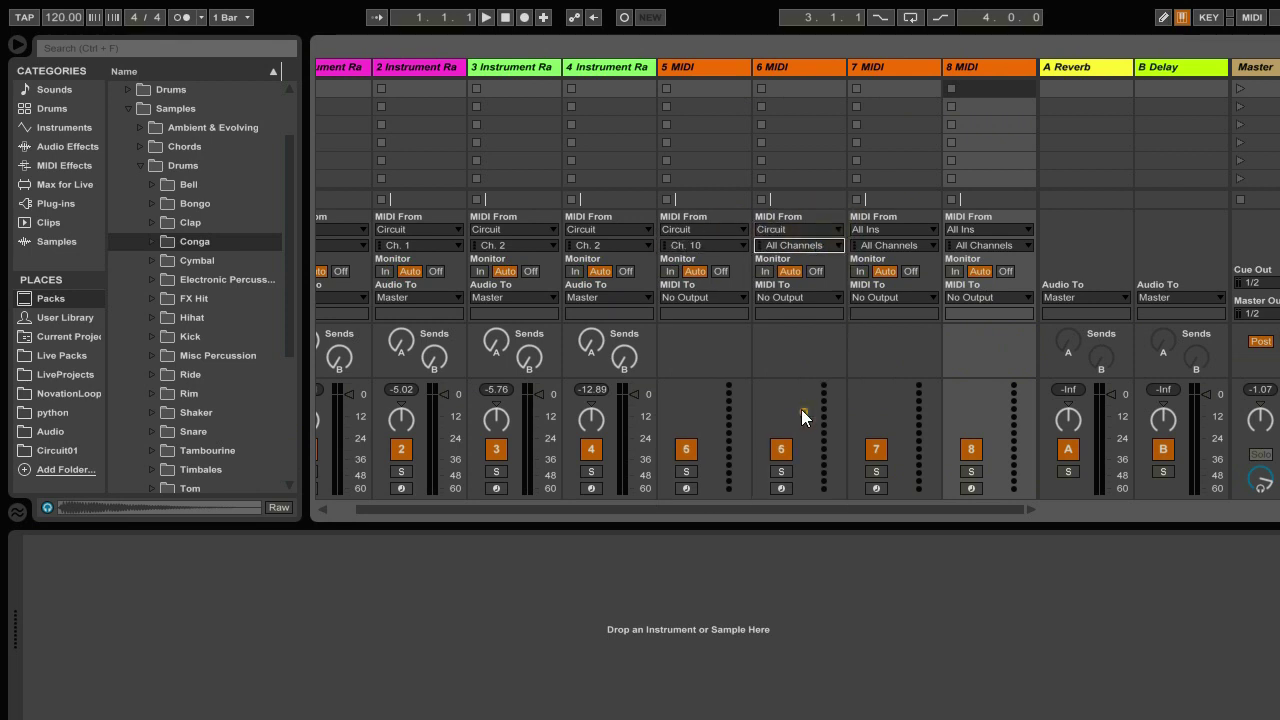
Route tracks 7 and 8 from Circuit on channel 10
left_click(918, 230)
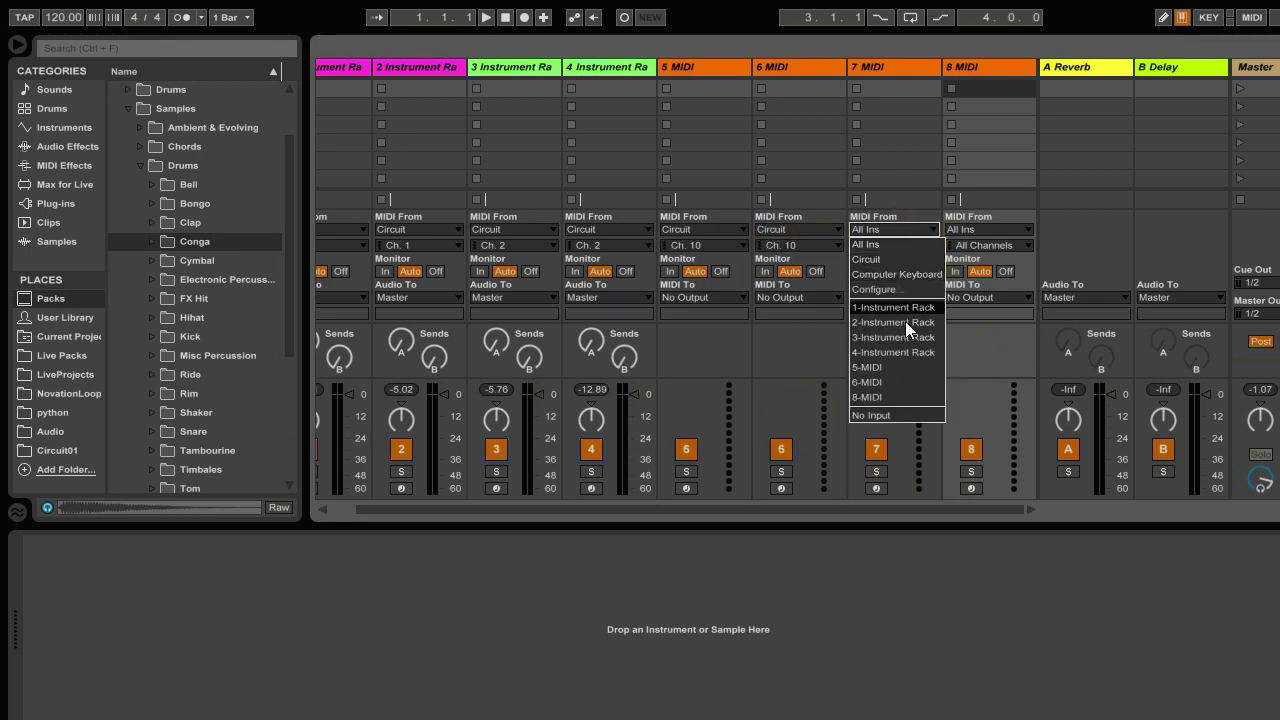
left_click(885, 259)
left_click(919, 243)
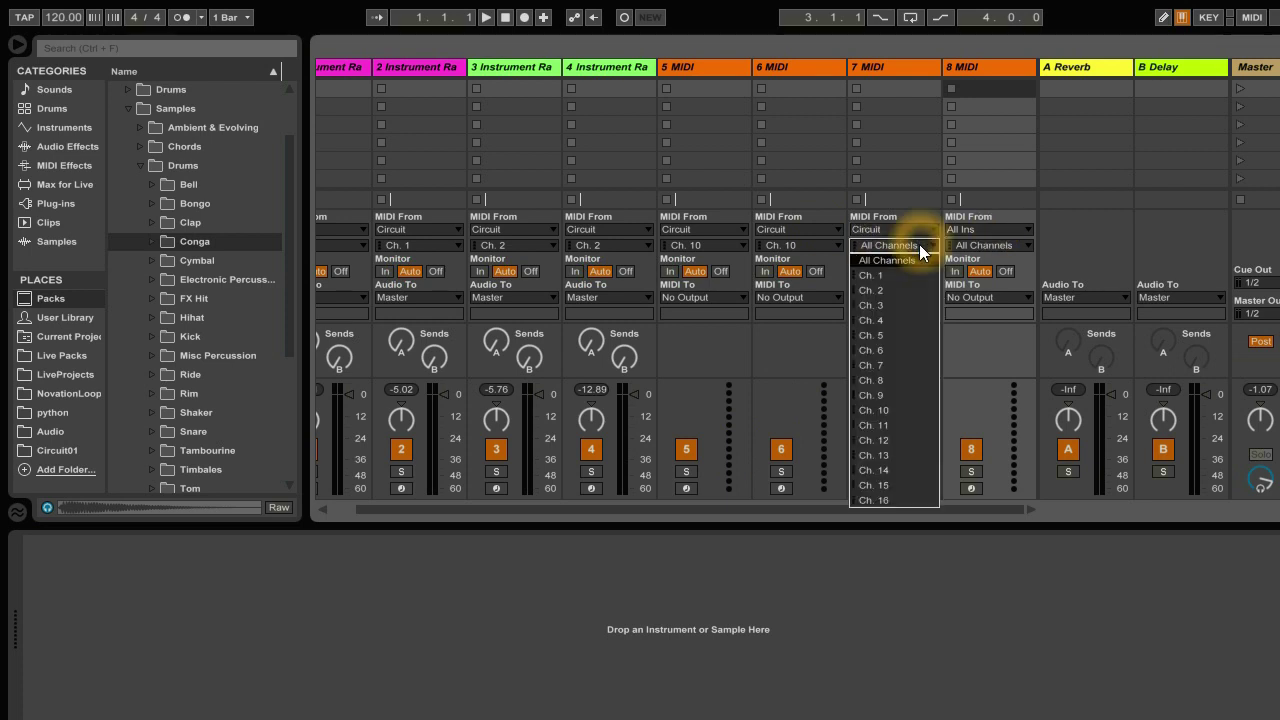
left_click(895, 411)
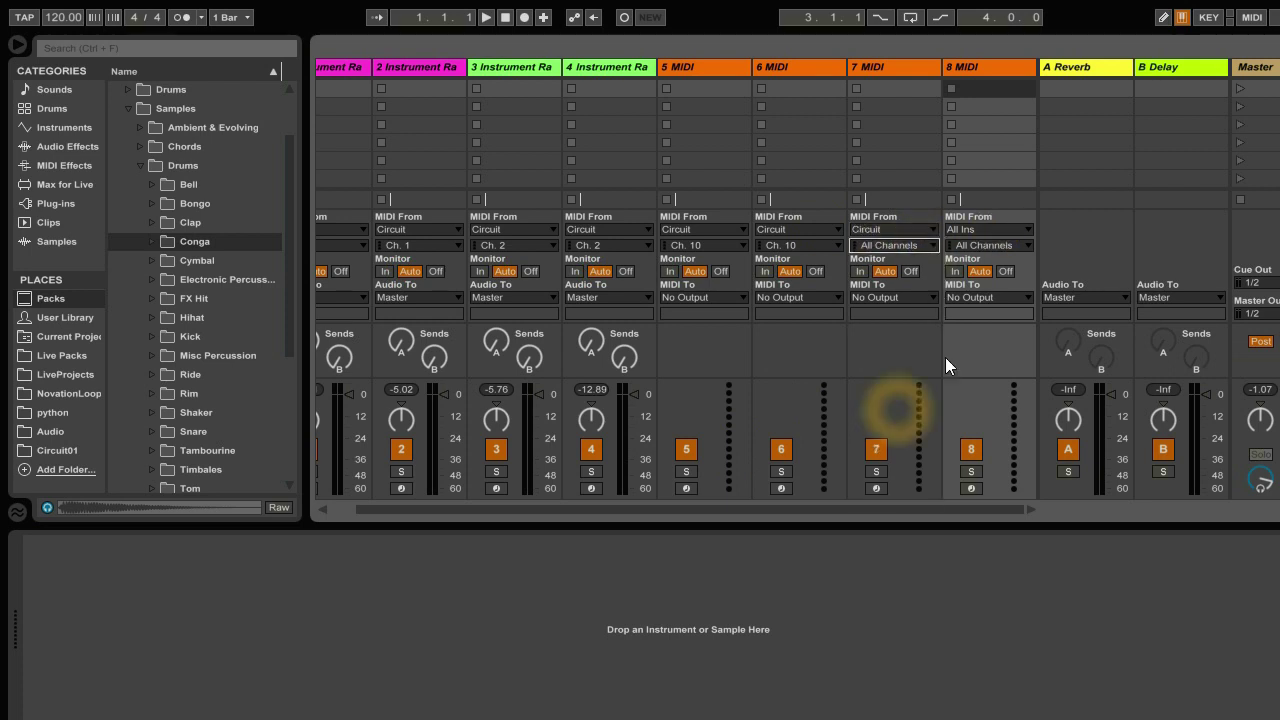
left_click(991, 232)
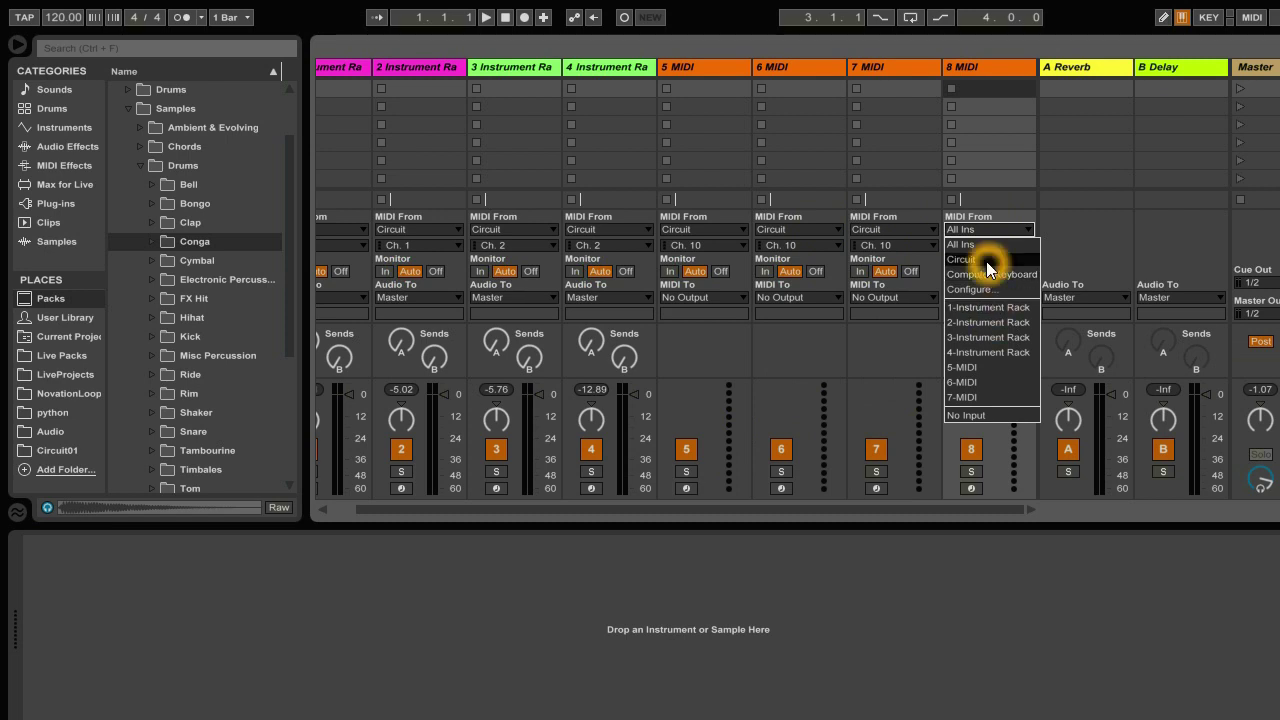
left_click(987, 260)
left_click(993, 246)
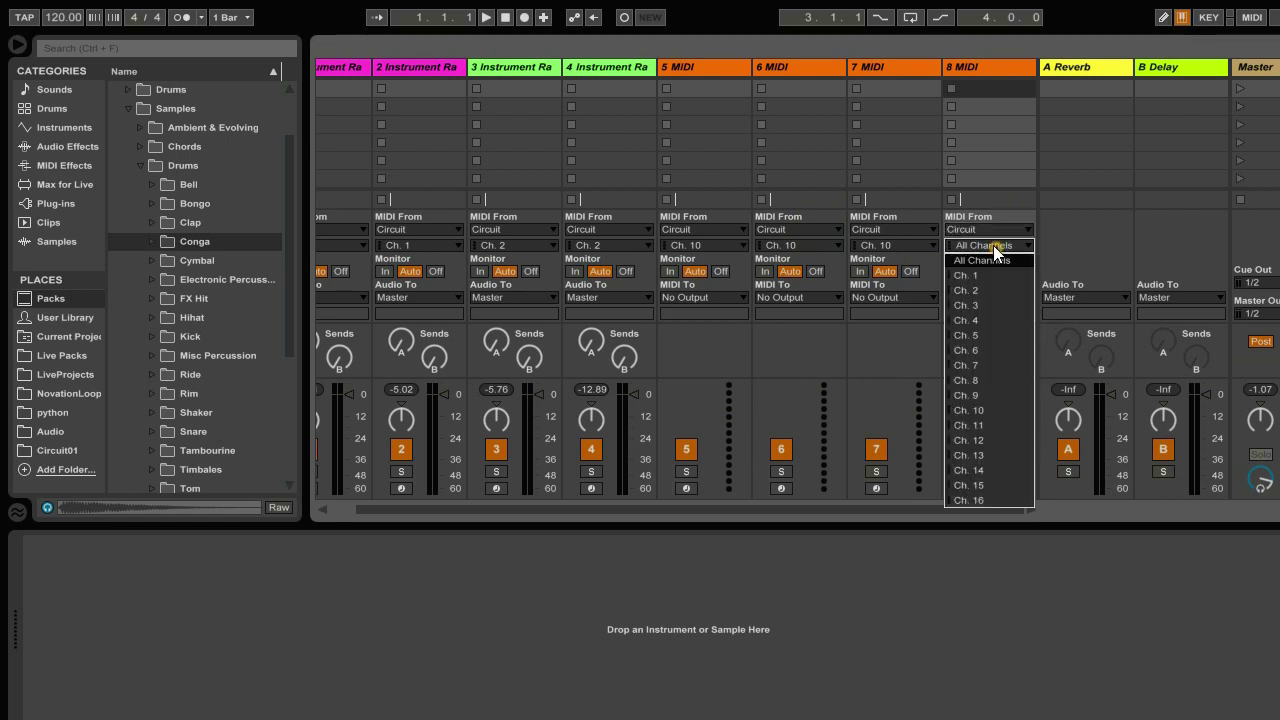
left_click(993, 411)
left_click(55, 108)
Load an empty Drum Rack on track 5 with the Kick 80sUKDiscoVinyl sample on pad C3
left_click(153, 108)
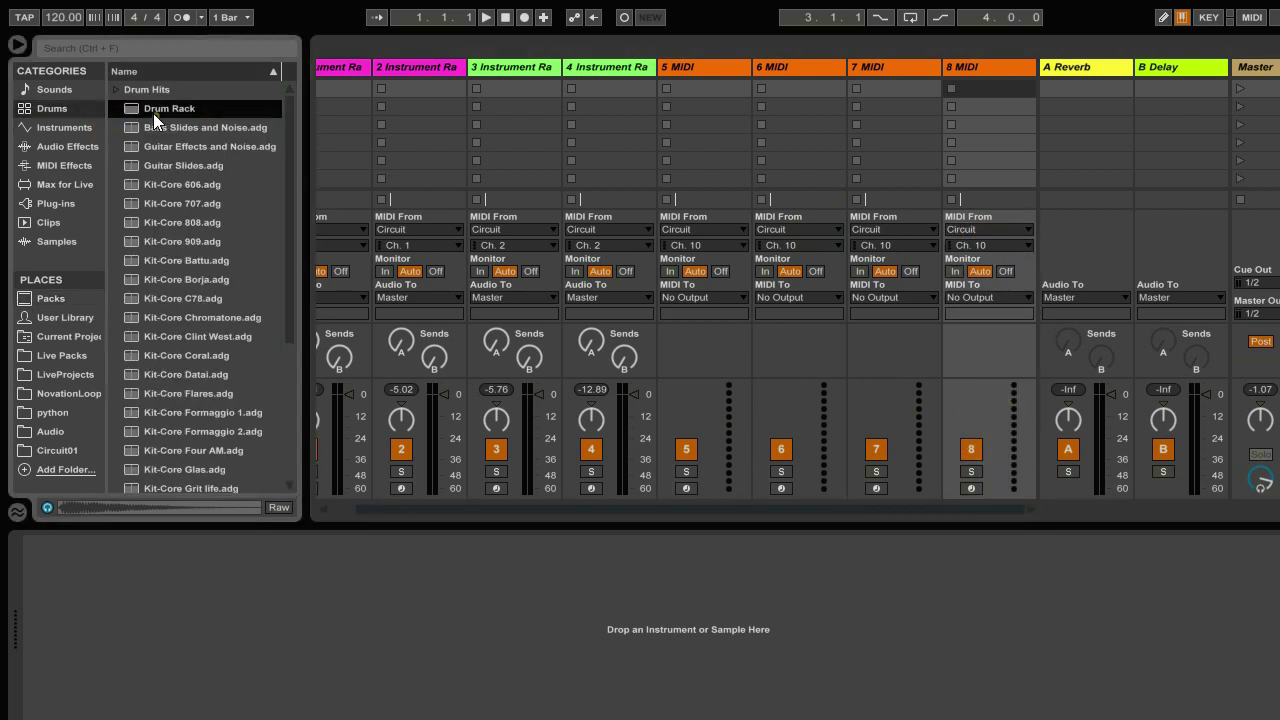
left_click_drag(671, 107, 674, 110)
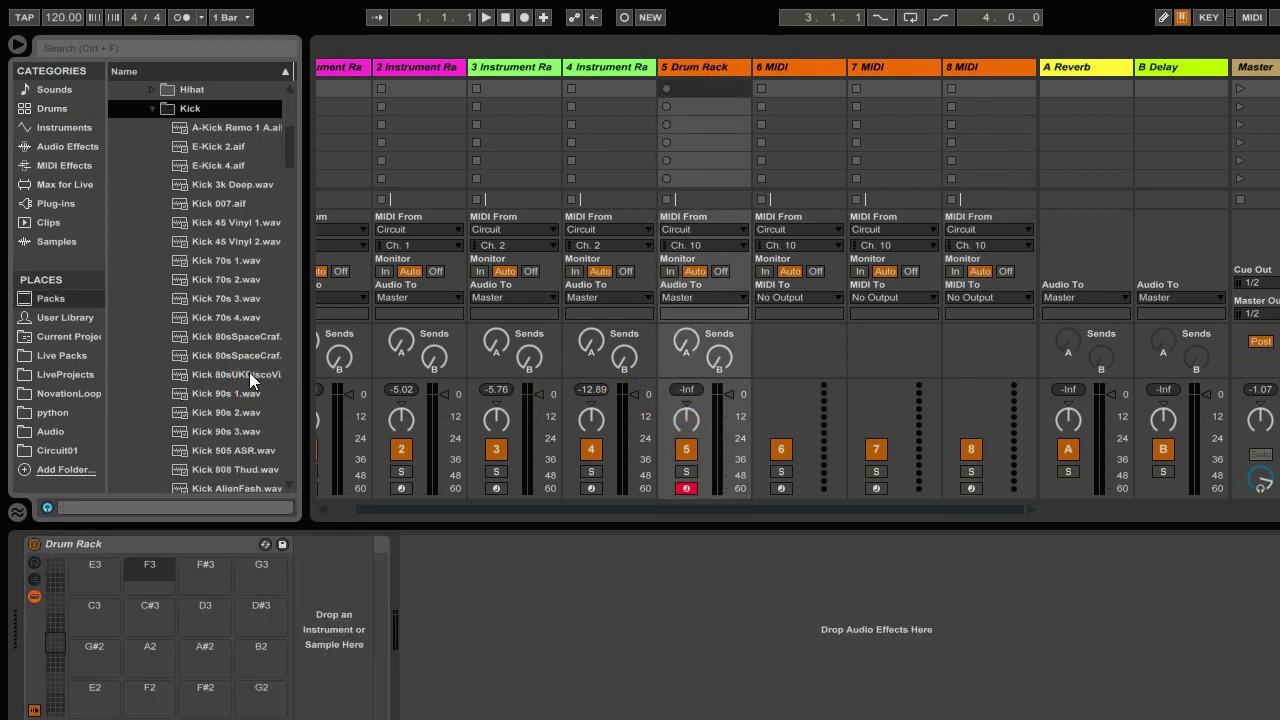
left_click(249, 372)
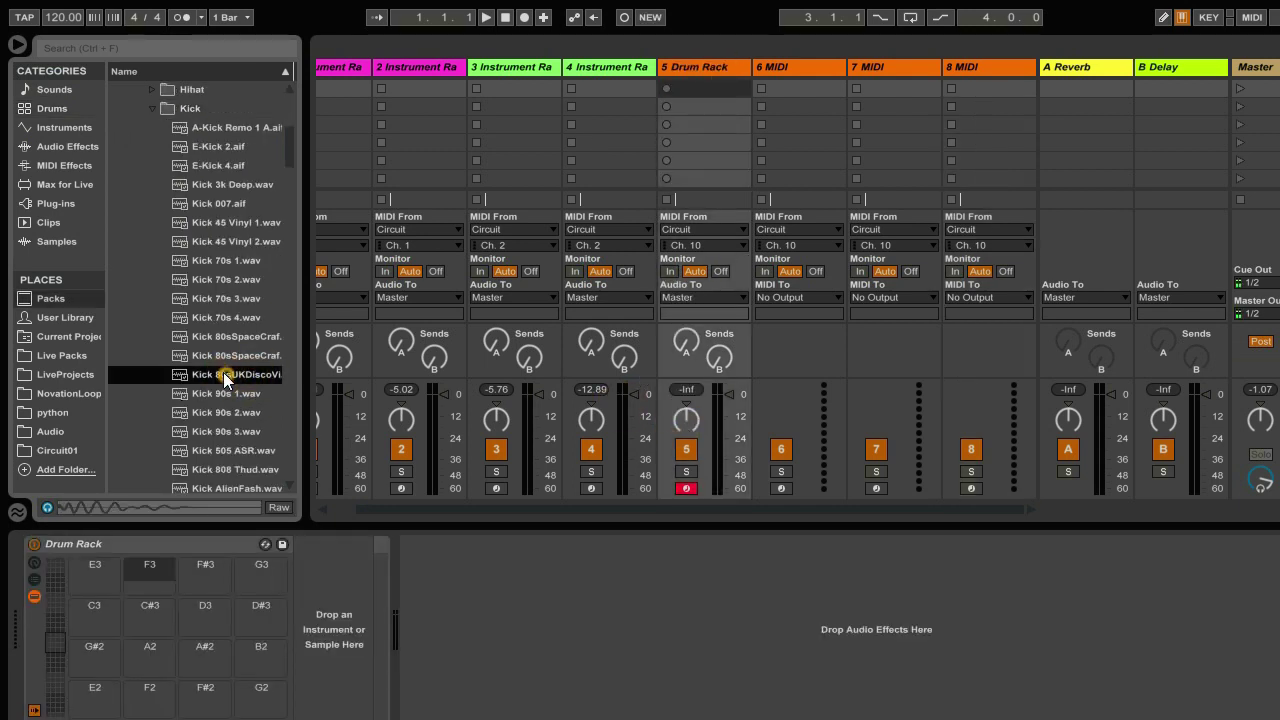
left_click_drag(223, 372, 100, 608)
Put the first snare sample on a pad of track 6's Drum Rack
left_click(789, 67)
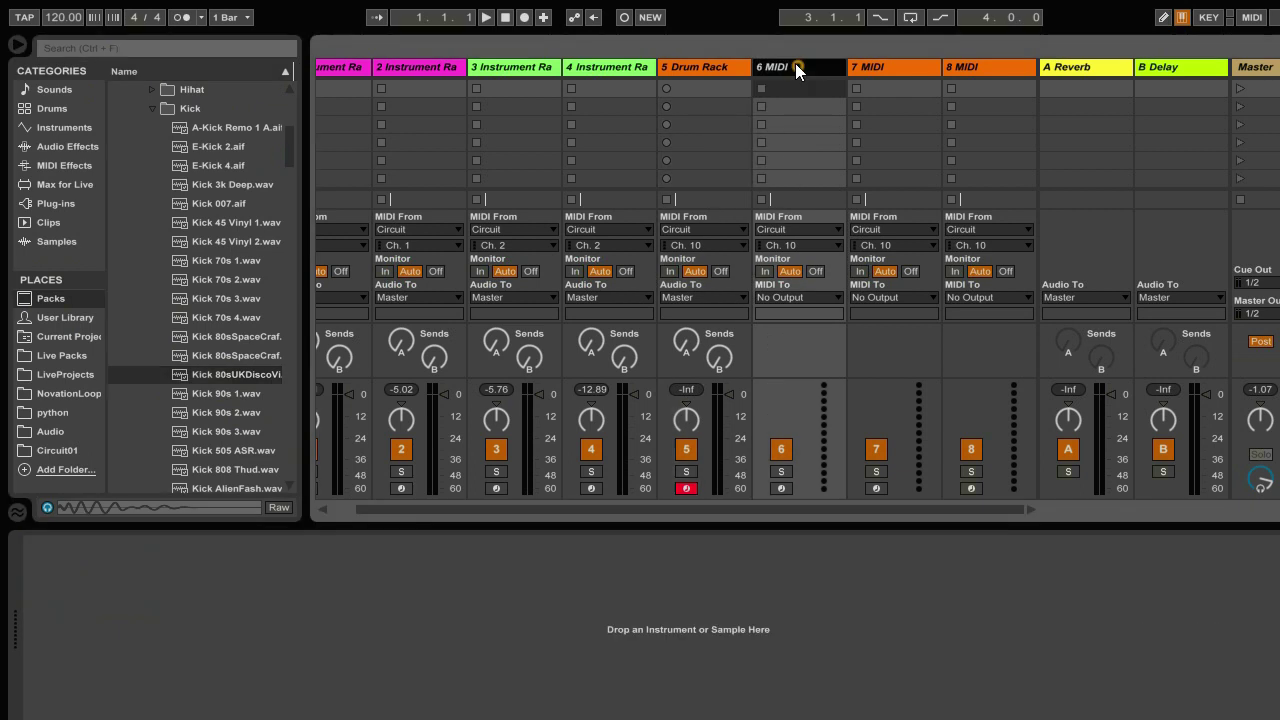
left_click(152, 204)
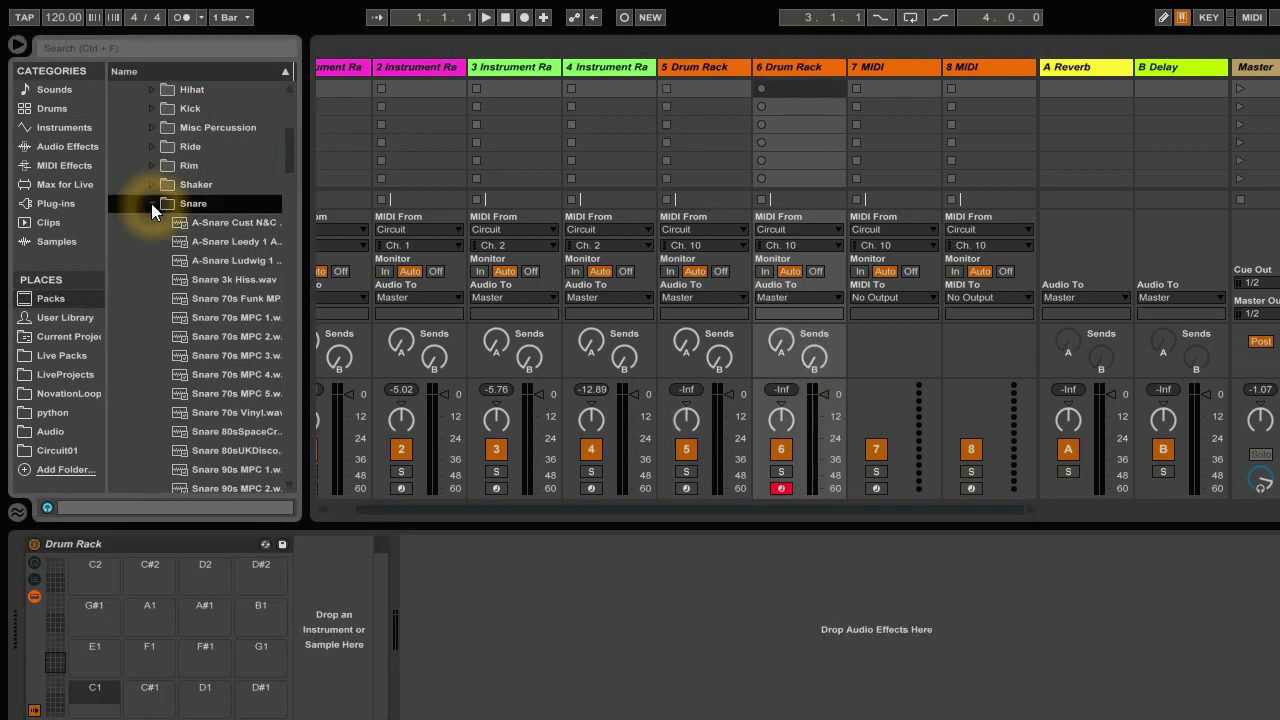
left_click(194, 225)
left_click_drag(218, 222, 195, 608)
Load an empty Drum Rack on track 7 with the closed hi-hat sample on pad E3
left_click(892, 68)
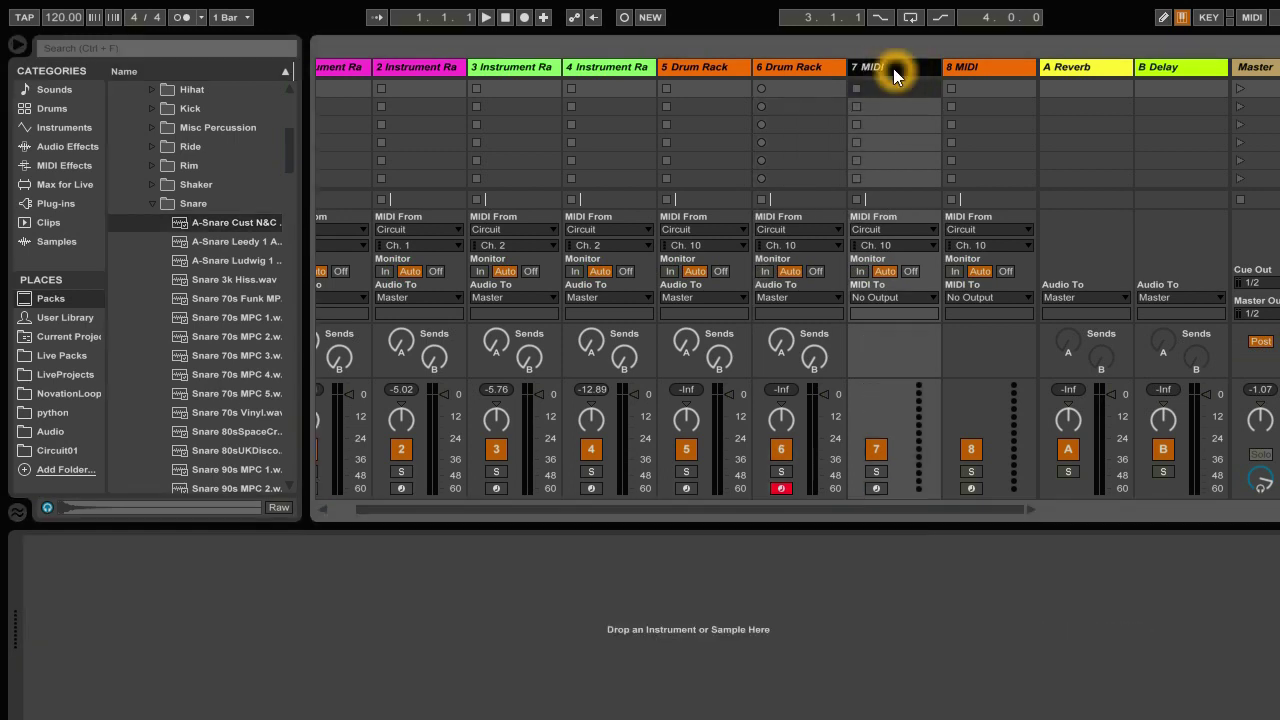
left_click(48, 110)
left_click_drag(191, 109, 877, 72)
left_click(152, 130)
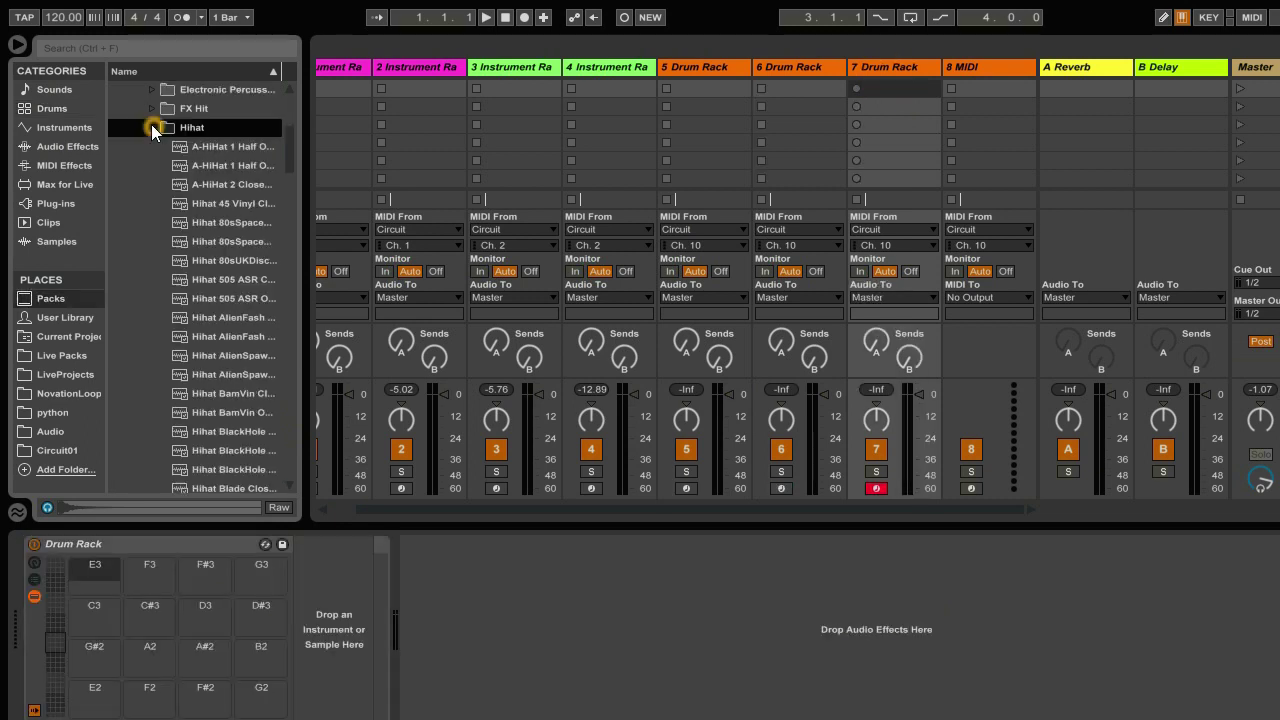
left_click(226, 202)
left_click(233, 184)
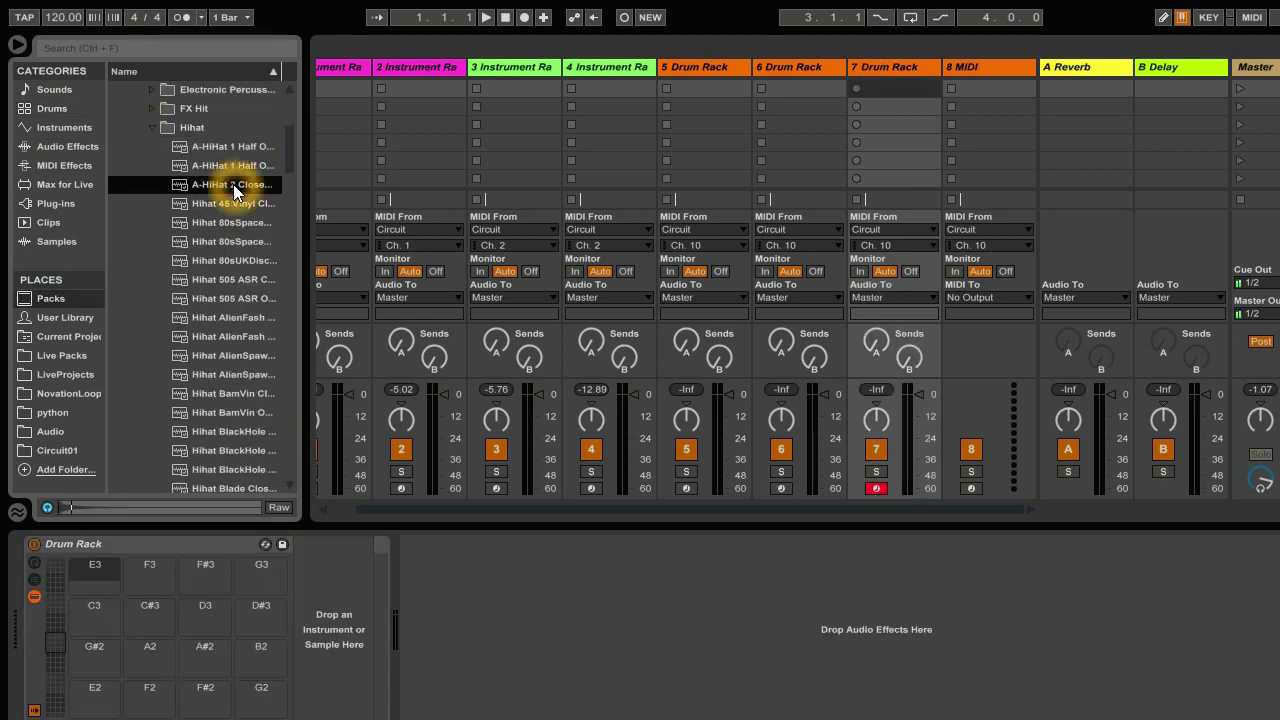
left_click_drag(233, 184, 112, 569)
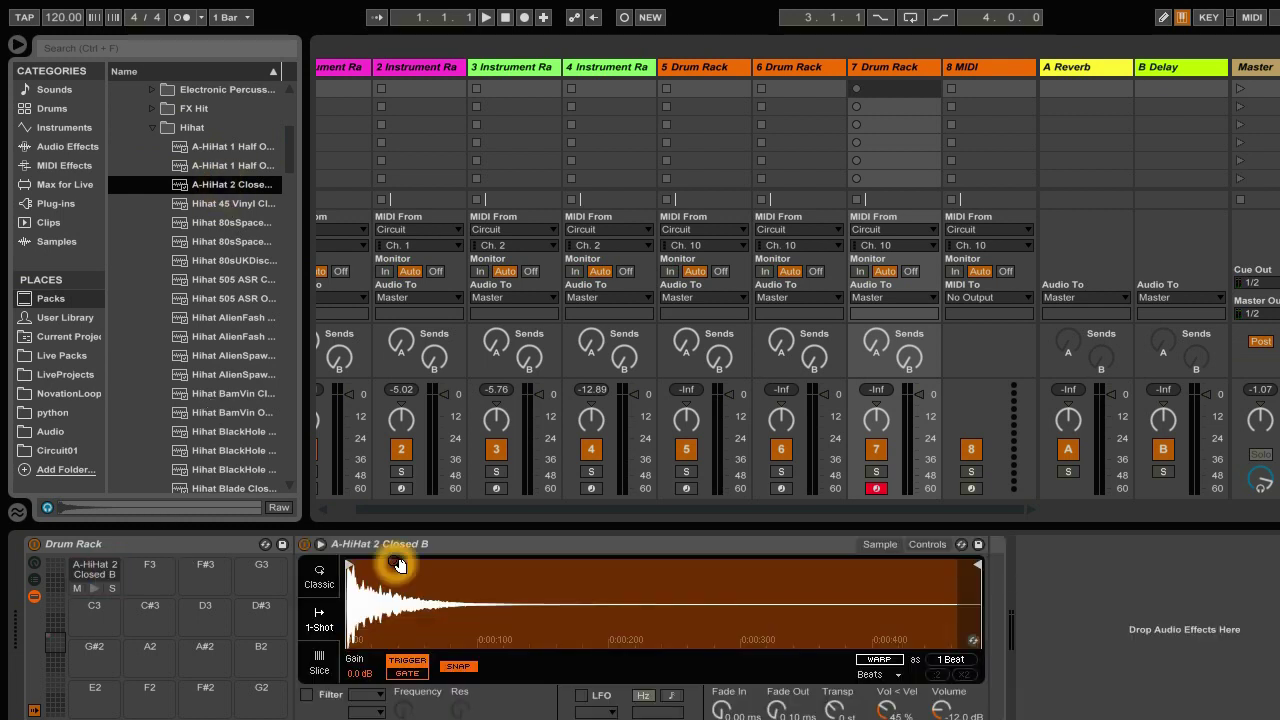
left_click(563, 595)
Load an empty Drum Rack on track 8 with the Conga-LD.aif sample on pad F3
left_click(978, 71)
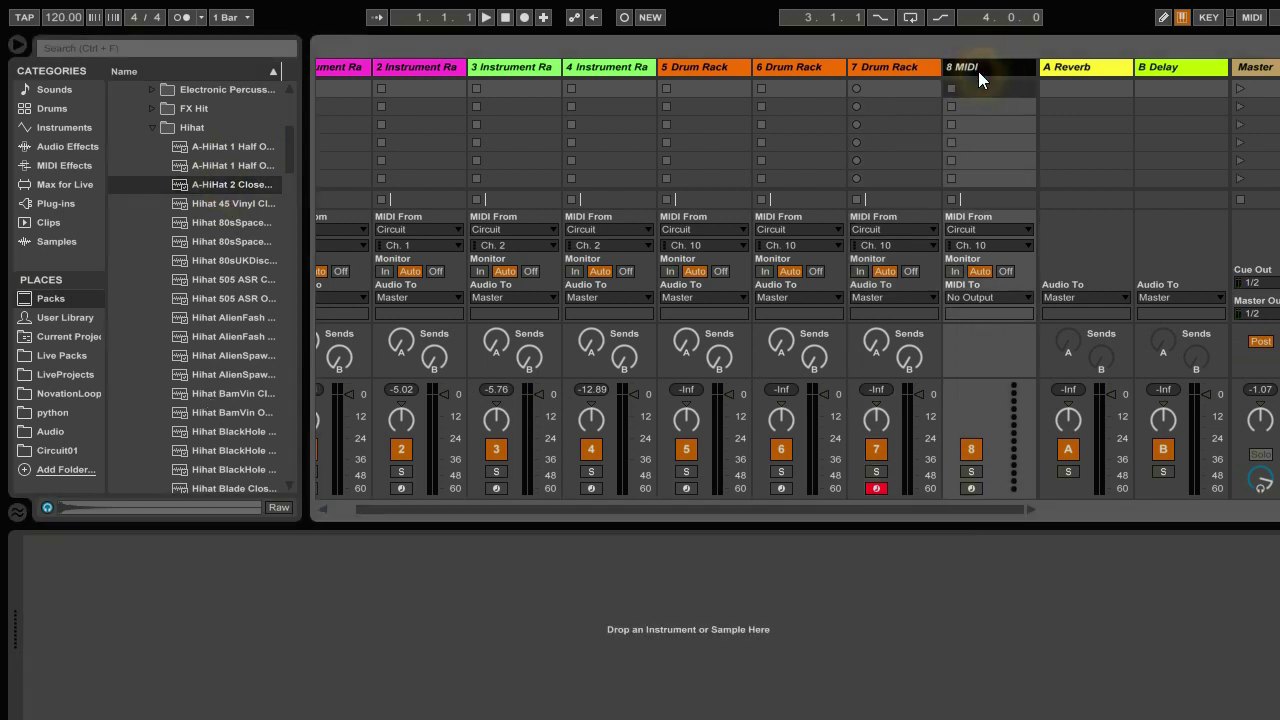
left_click(42, 110)
left_click_drag(172, 109, 978, 66)
left_click(55, 298)
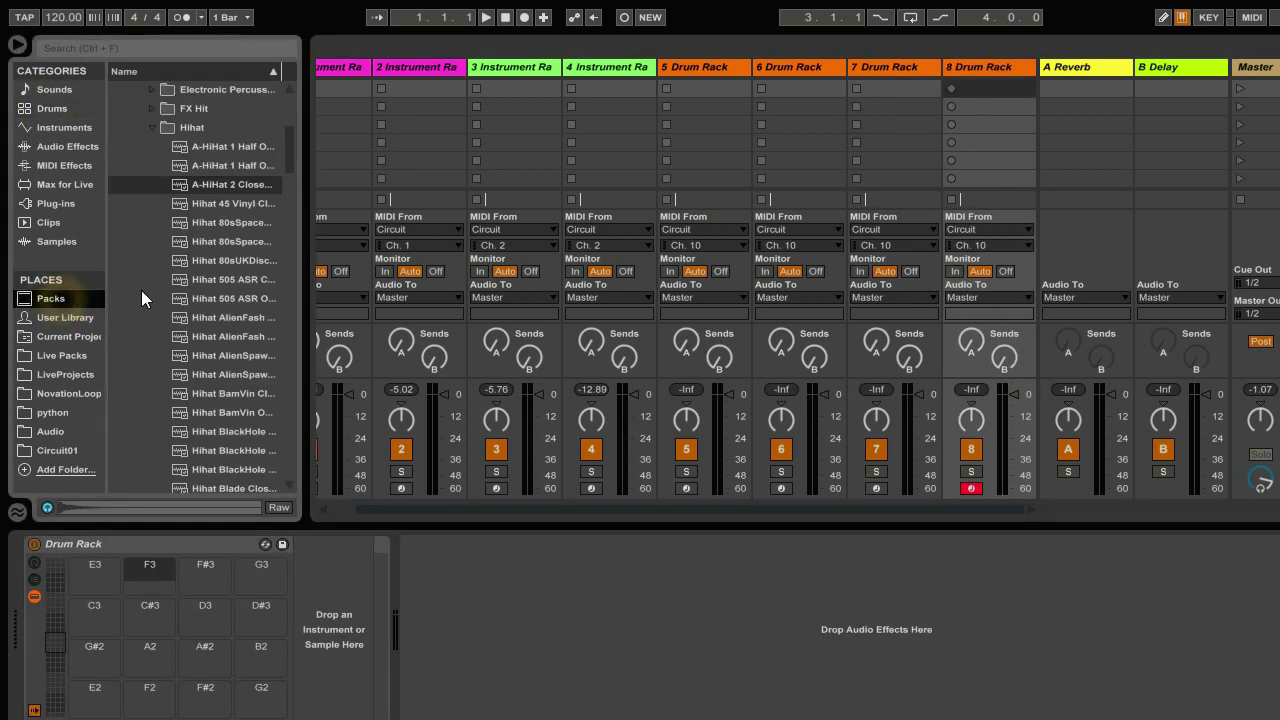
left_click(151, 128)
left_click(230, 411)
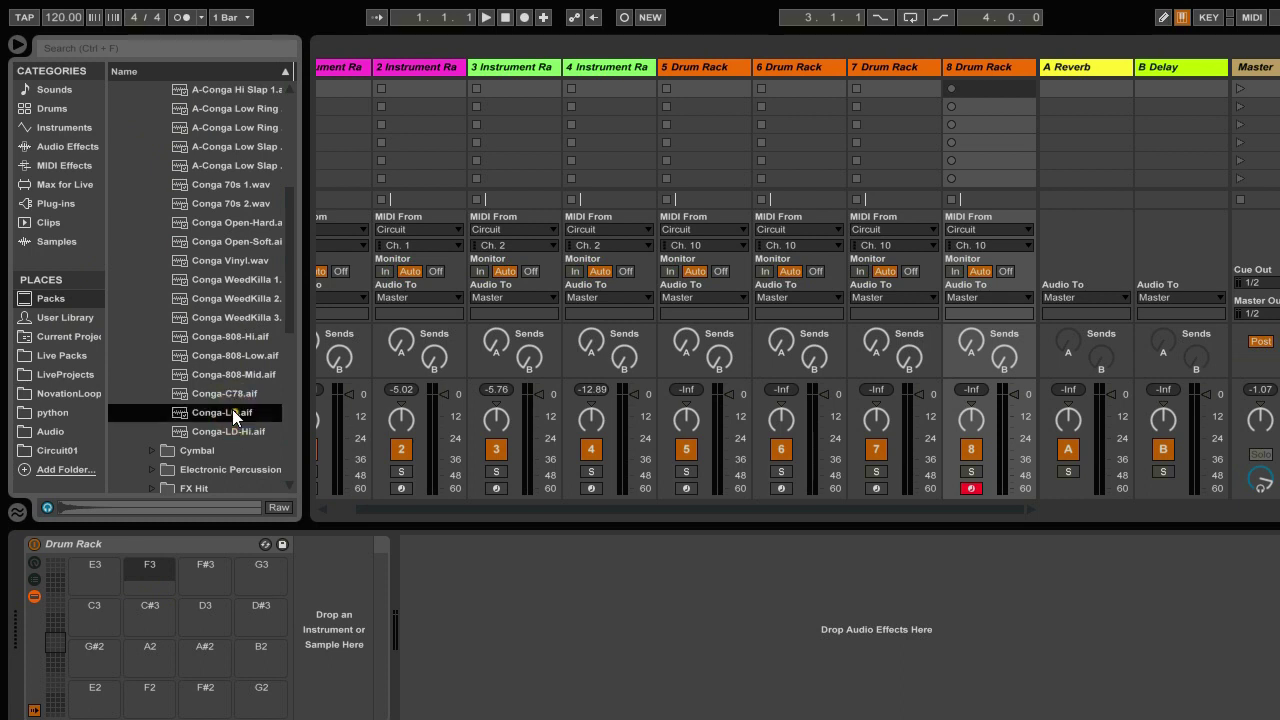
left_click_drag(199, 414, 140, 572)
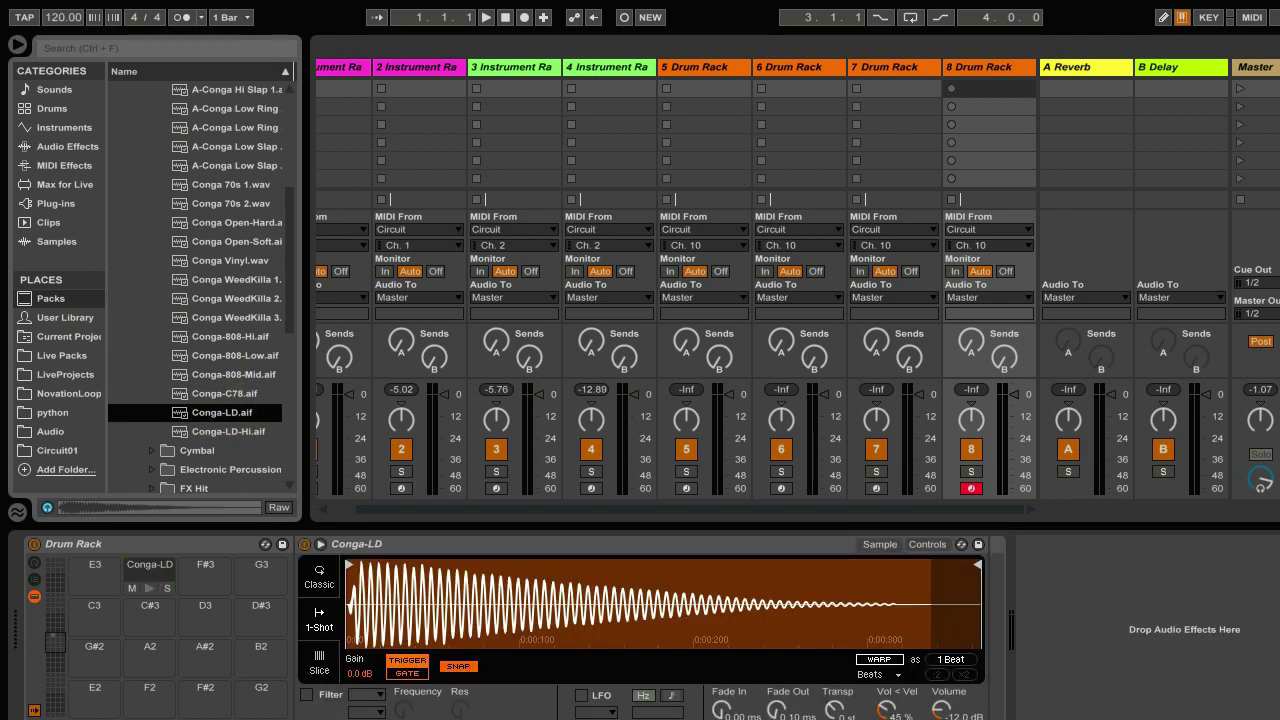
Arm all eight tracks, drum tracks and synth tracks, to receive from the Circuit
left_click(688, 488)
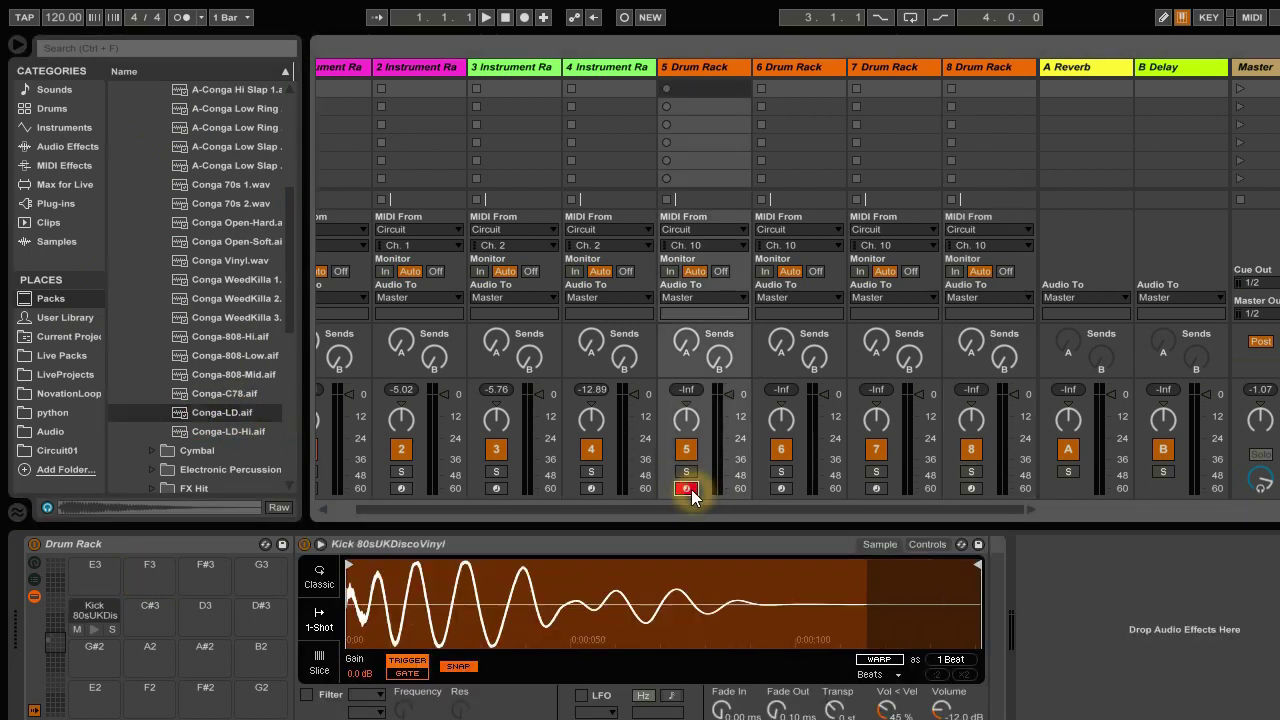
left_click(781, 488, "ctrl")
left_click(877, 488, "ctrl")
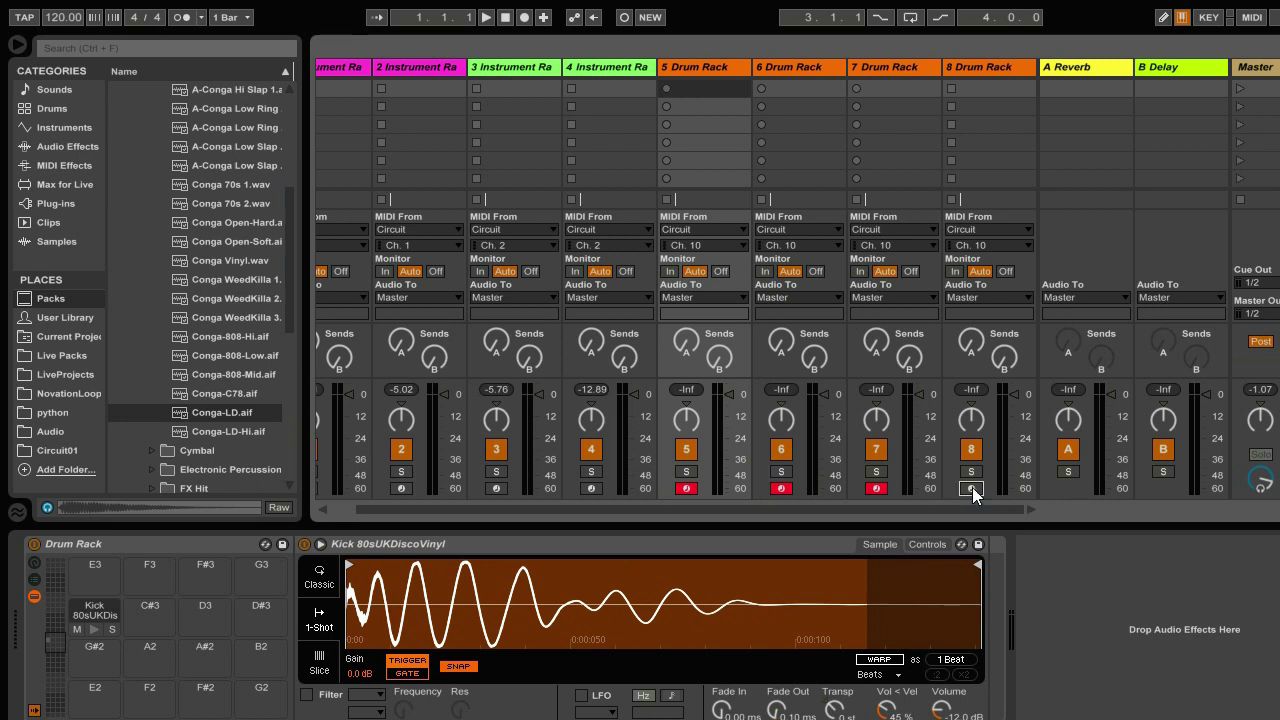
left_click(401, 488, "ctrl")
left_click(496, 488, "ctrl")
left_click(591, 488, "ctrl")
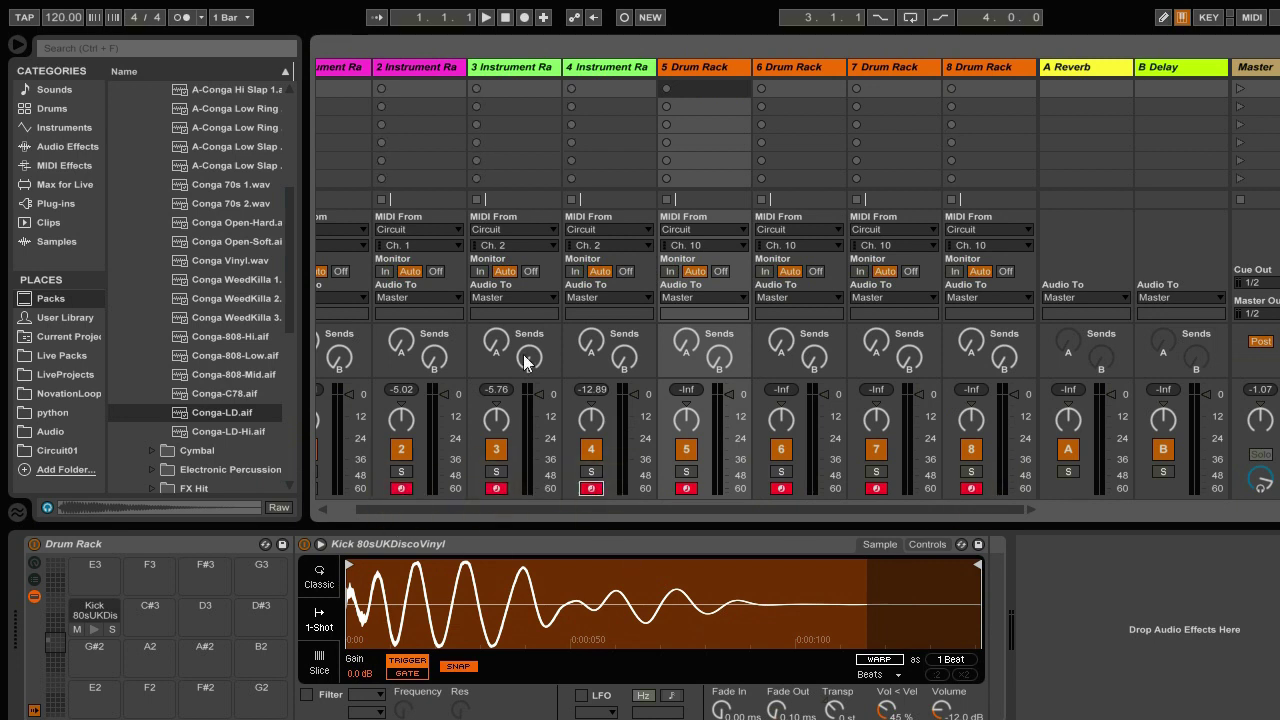
left_click_drag(394, 504, 357, 509)
left_click(344, 488, "ctrl")
Hide the browser and raise track 6's Send A reverb amount
left_click(17, 45)
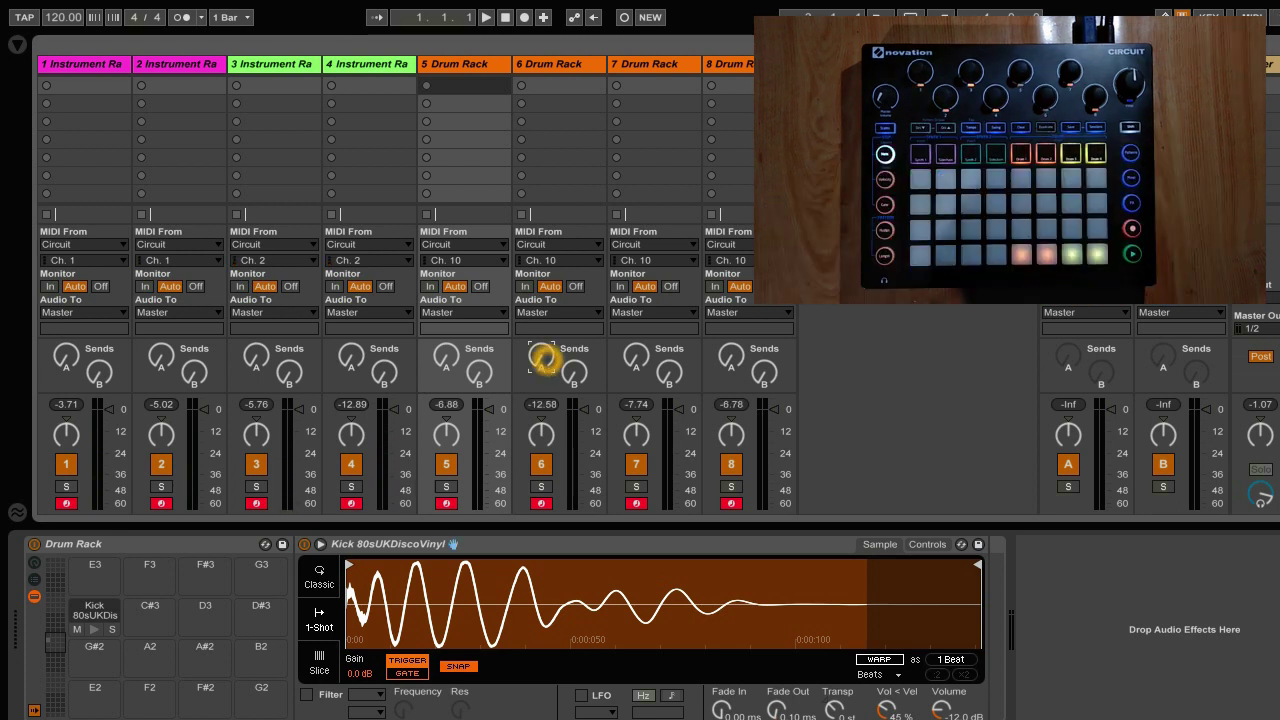
left_click(541, 357)
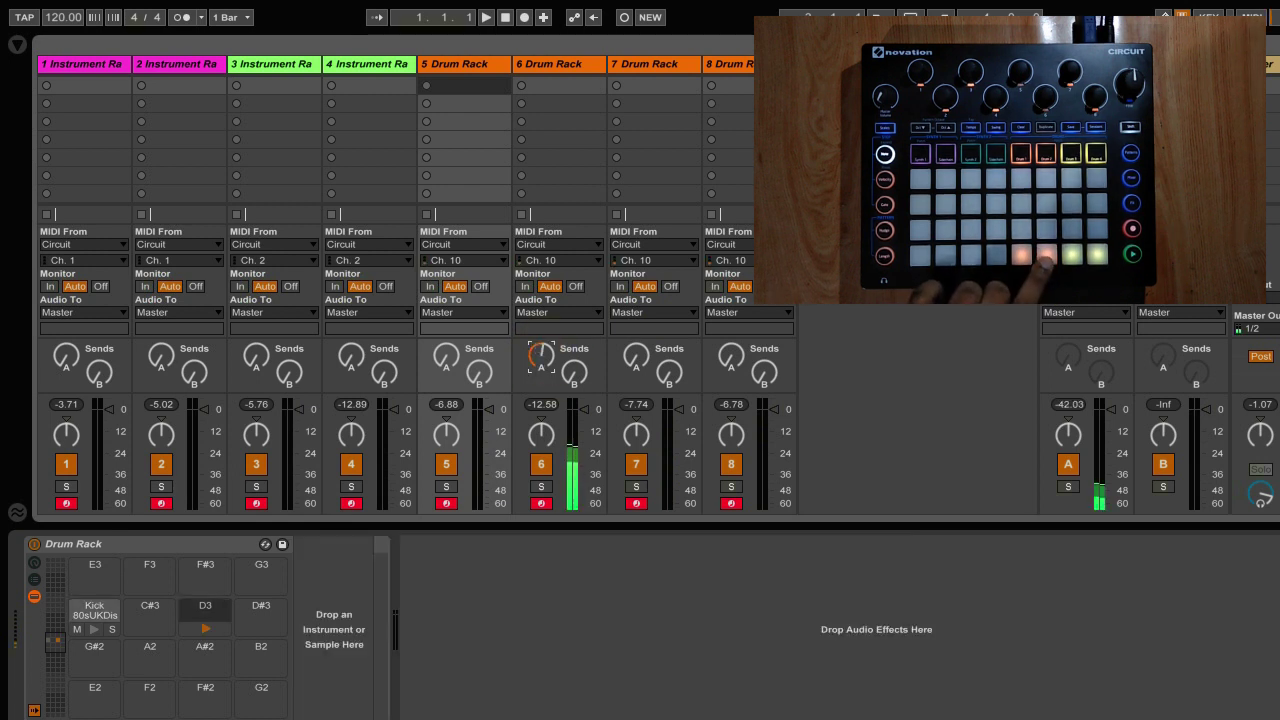
left_click(541, 357)
left_click(543, 357)
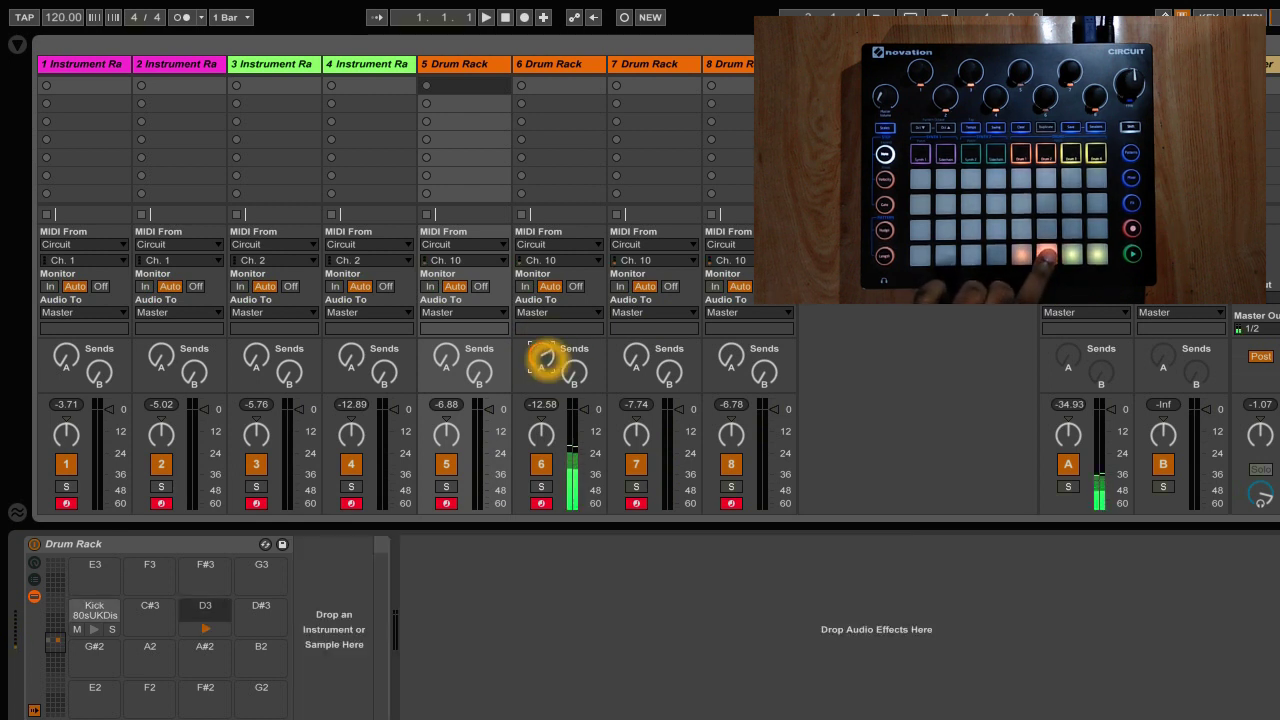
left_click(542, 357)
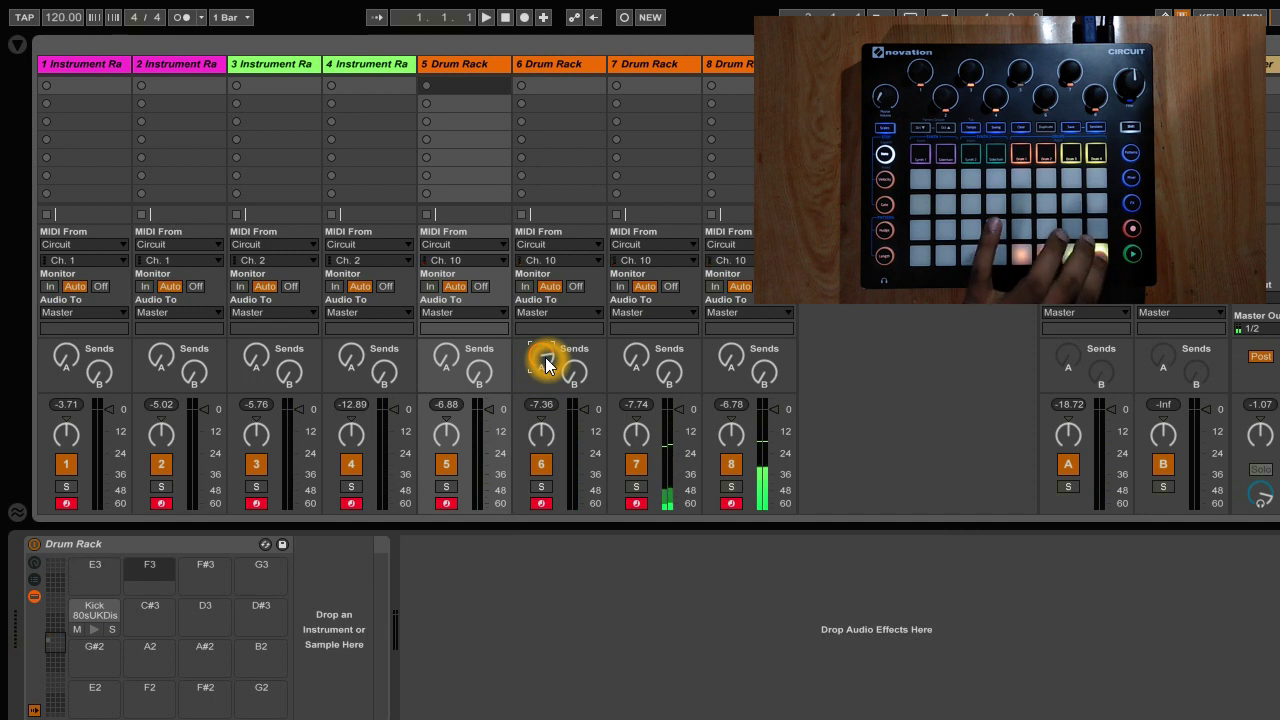
left_click(545, 362)
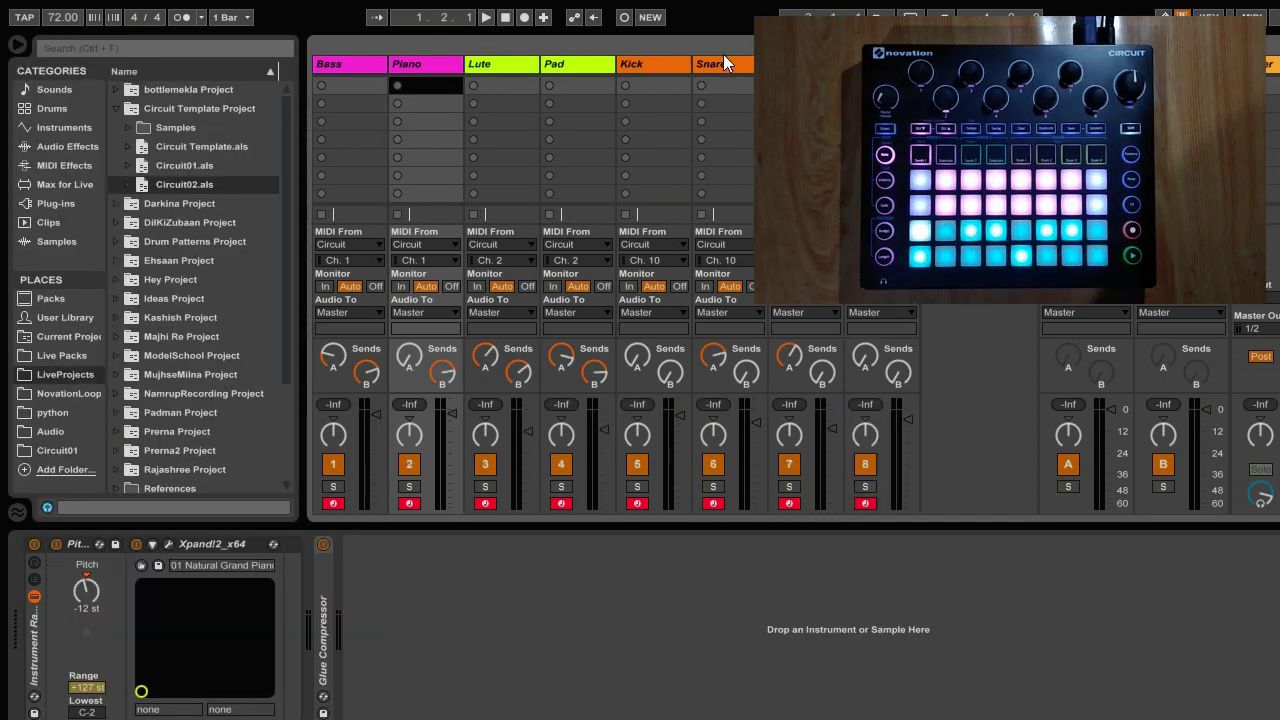
Open the prepared Circuit template set and show its Arrangement view
left_click(318, 106)
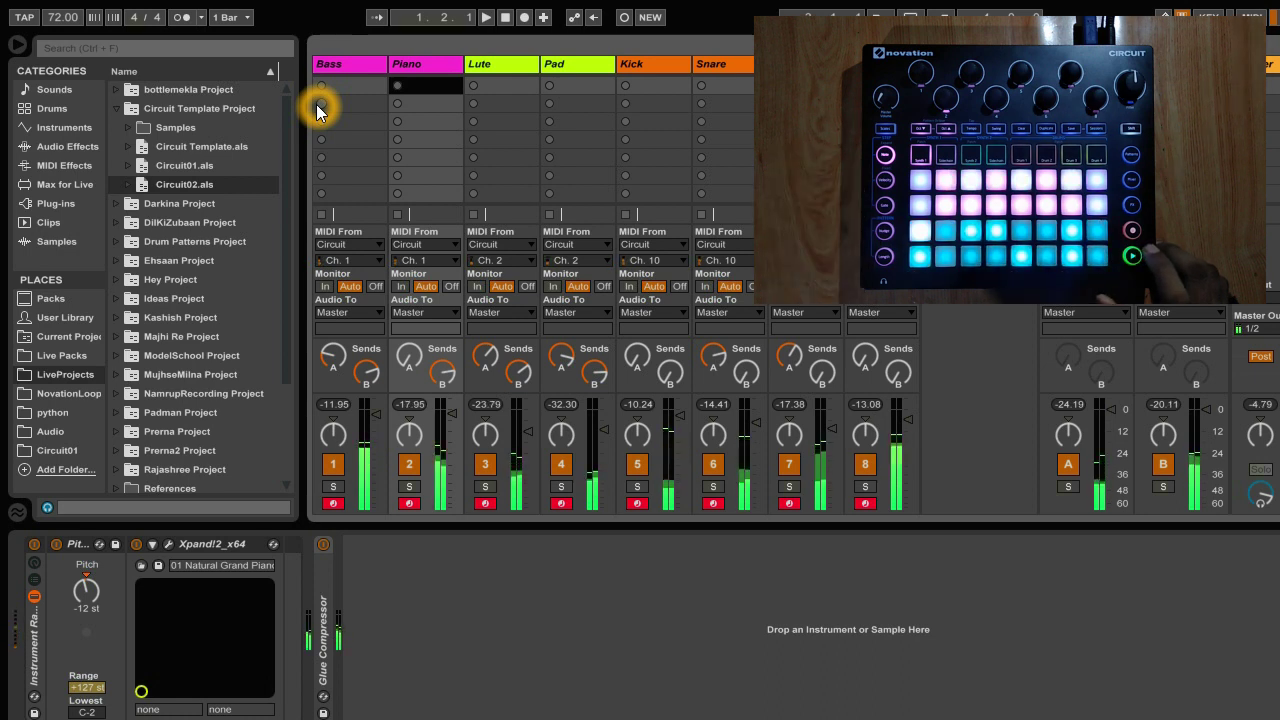
key("Tab")
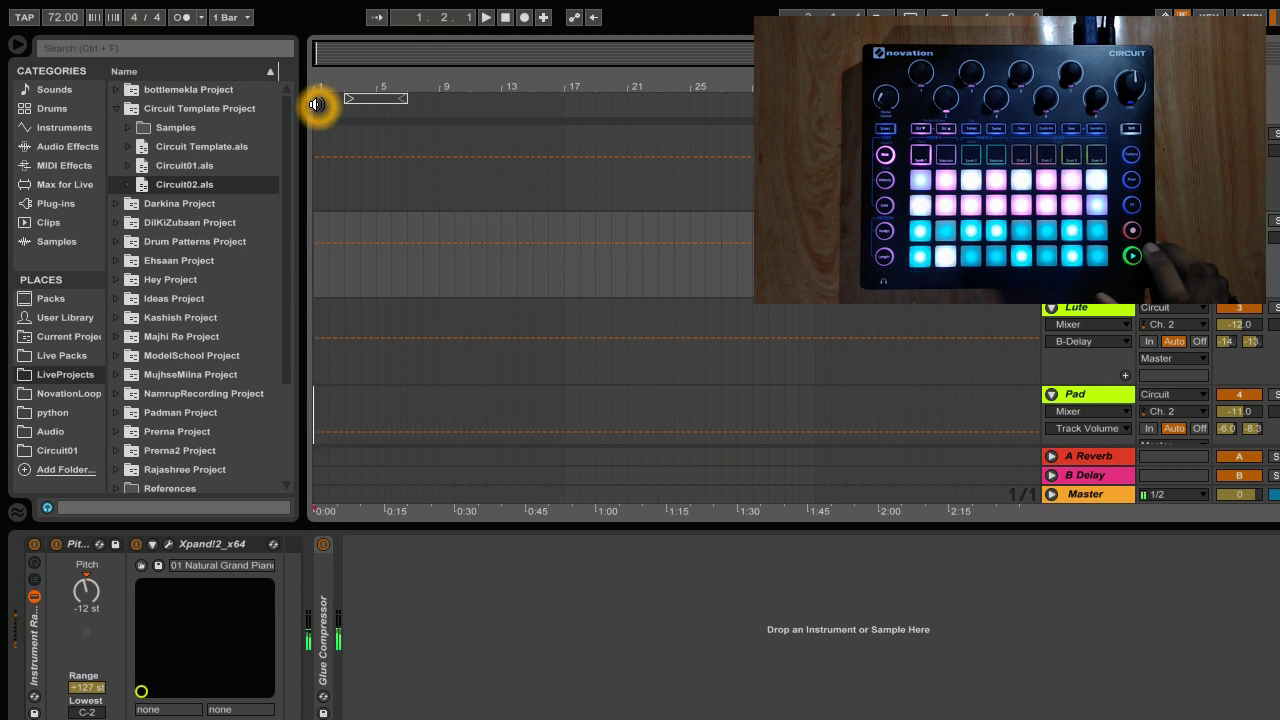
Toggle back to the Session clip grid, then return to the Arrangement timeline
key("Tab")
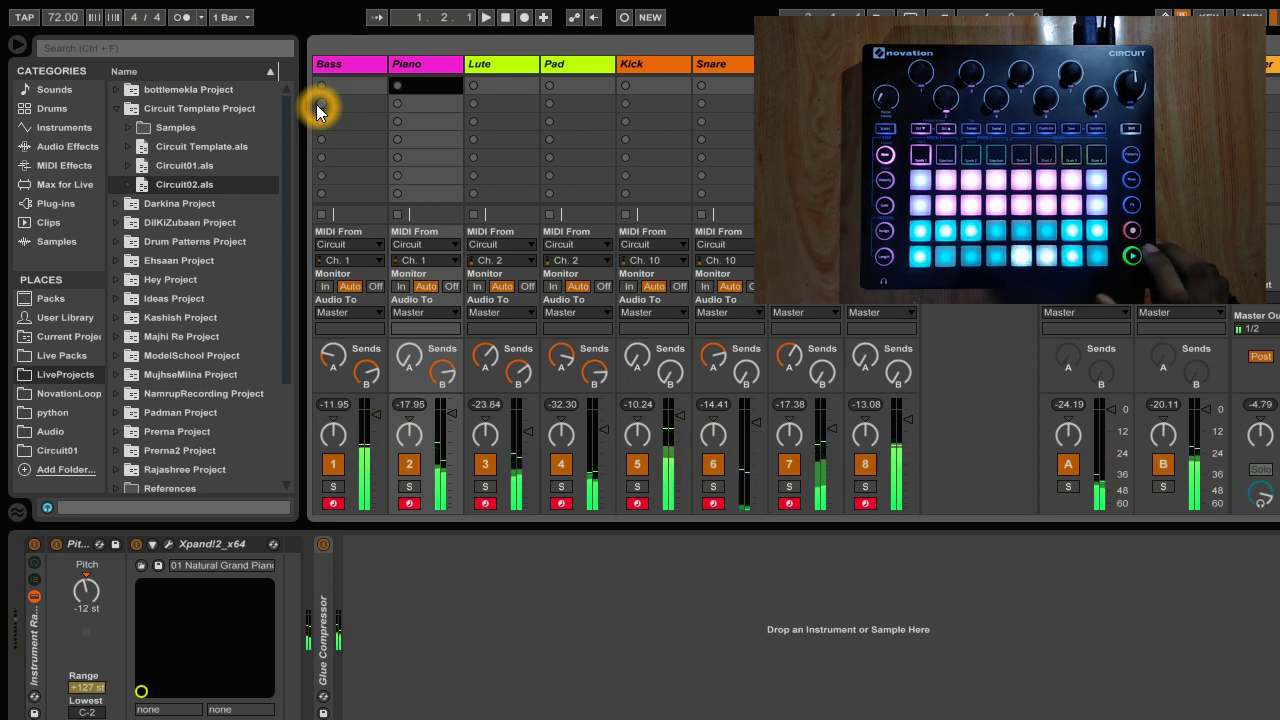
key("Tab")
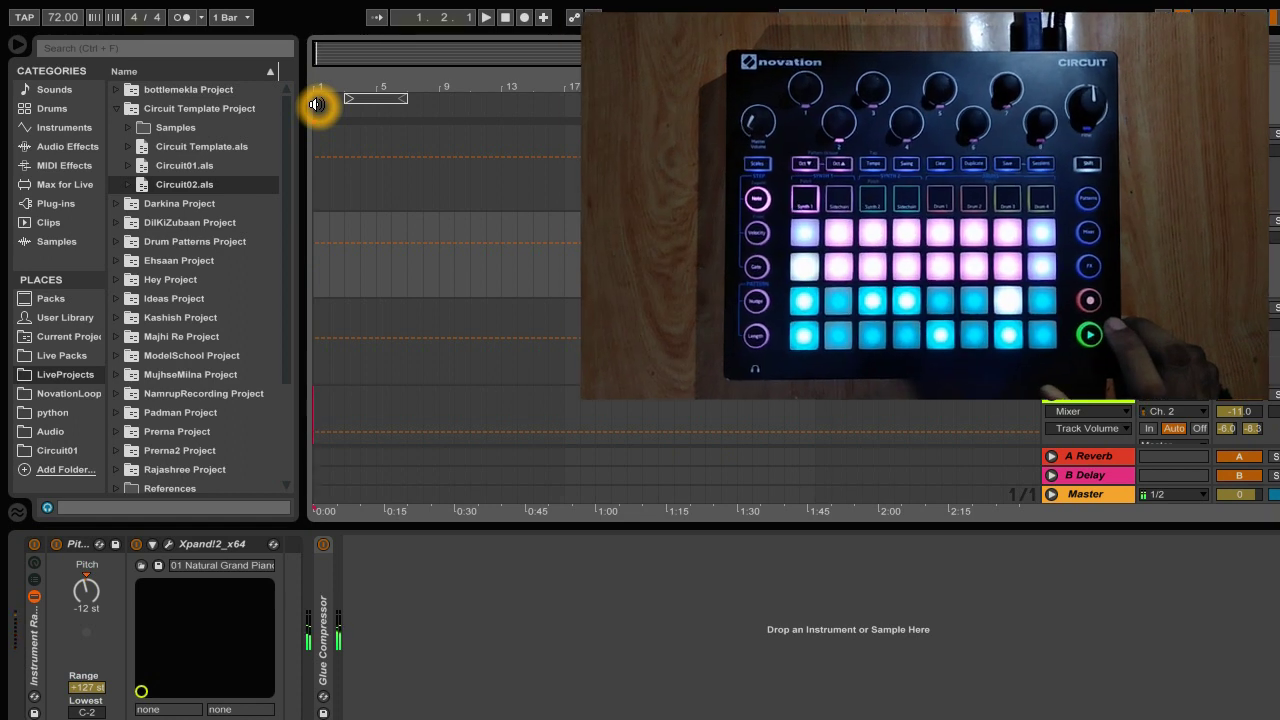